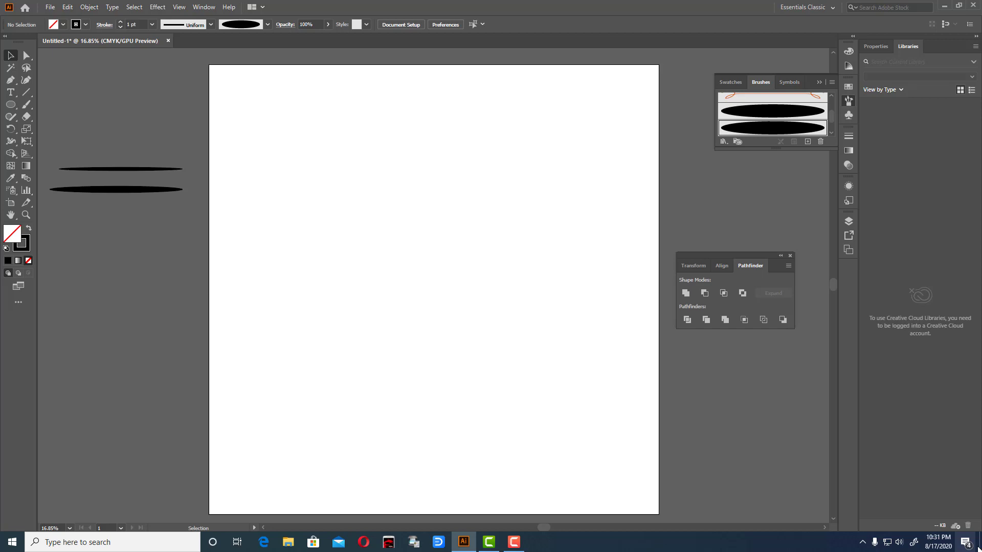
# Paint a long tapered brush curve joining a circled N at the bottom and a circled C at the top.
pyautogui.click(26, 104)
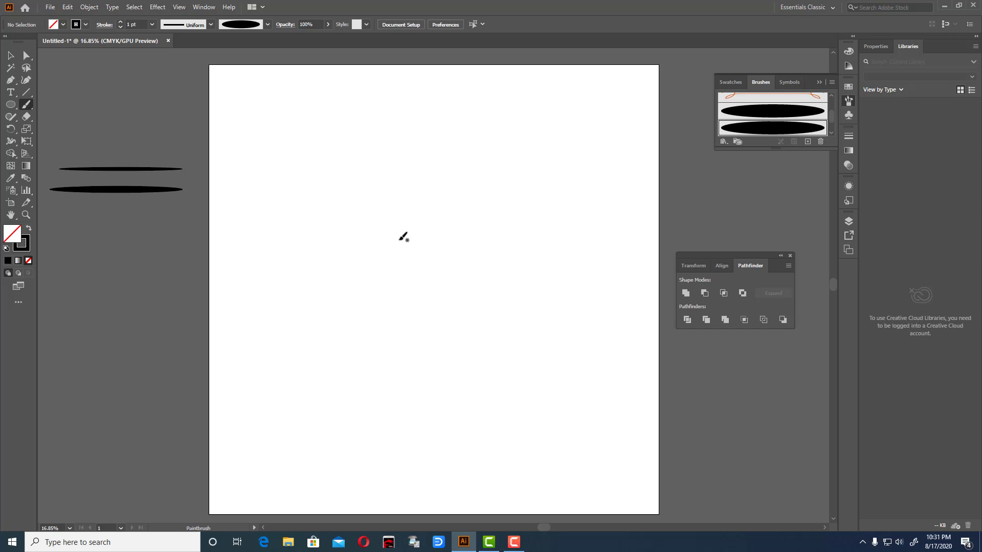
pyautogui.moveTo(333, 353); pyautogui.dragTo(538, 189)
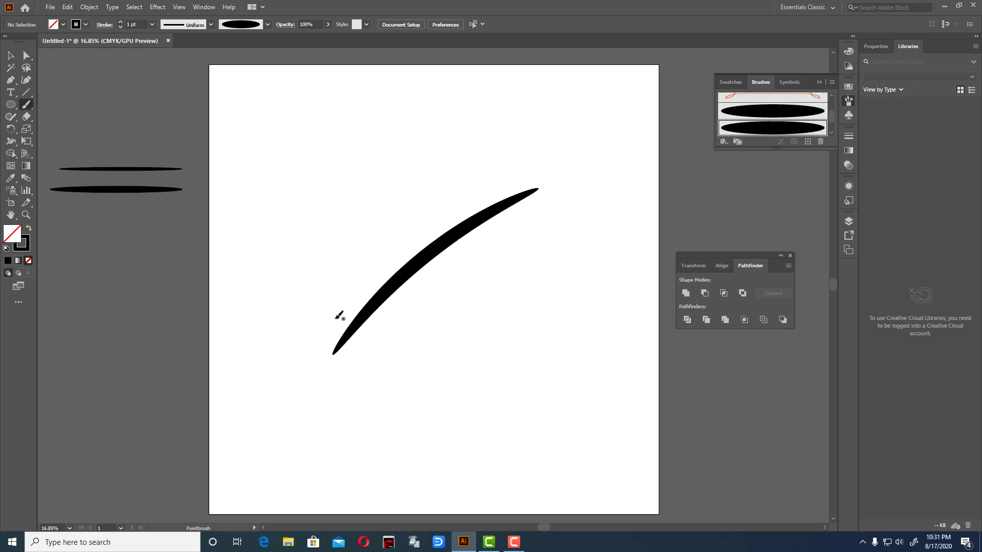
pyautogui.moveTo(304, 353); pyautogui.dragTo(320, 404)
pyautogui.moveTo(302, 323); pyautogui.dragTo(289, 342)
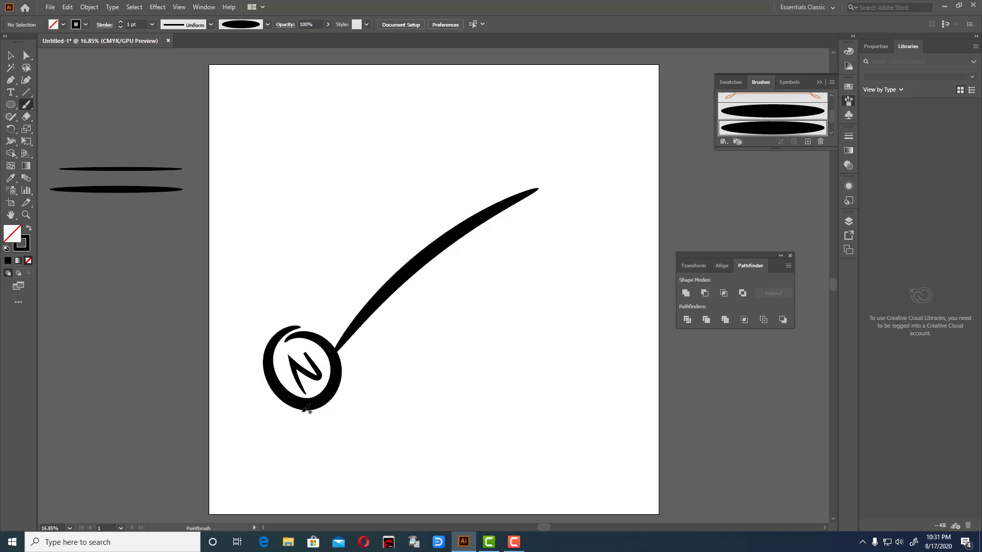
pyautogui.moveTo(556, 159); pyautogui.dragTo(557, 175)
pyautogui.moveTo(554, 141); pyautogui.dragTo(561, 147)
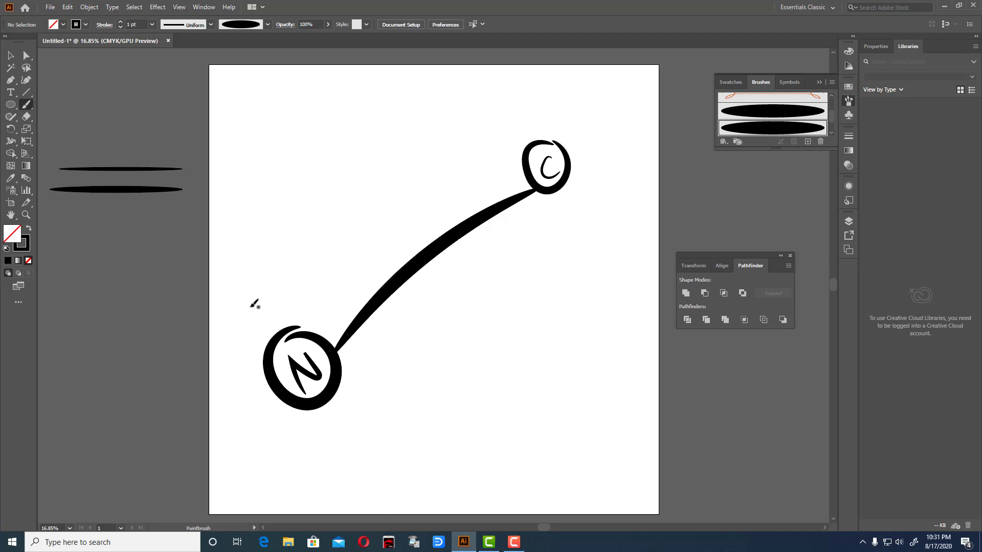
# Add short dash strokes, a curved arrow with a small circled e, an eye shape and another curve.
pyautogui.moveTo(256, 281); pyautogui.dragTo(240, 294)
pyautogui.moveTo(303, 251)
pyautogui.mouseDown()
pyautogui.moveTo(280, 266)
pyautogui.moveTo(281, 302)
pyautogui.moveTo(298, 299)
pyautogui.mouseUp()
pyautogui.moveTo(325, 250)
pyautogui.mouseDown()
pyautogui.moveTo(481, 147)
pyautogui.moveTo(473, 162)
pyautogui.mouseUp()
pyautogui.moveTo(494, 125)
pyautogui.mouseDown()
pyautogui.moveTo(511, 129)
pyautogui.moveTo(517, 119)
pyautogui.mouseUp()
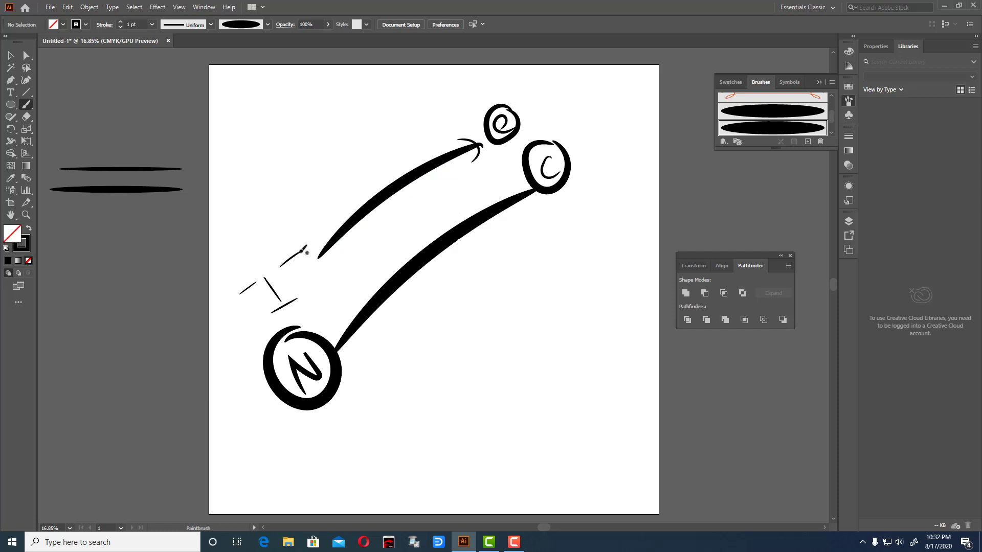
pyautogui.moveTo(573, 94)
pyautogui.mouseDown()
pyautogui.moveTo(616, 73)
pyautogui.moveTo(535, 116)
pyautogui.moveTo(568, 97)
pyautogui.moveTo(552, 108)
pyautogui.moveTo(588, 99)
pyautogui.mouseUp()
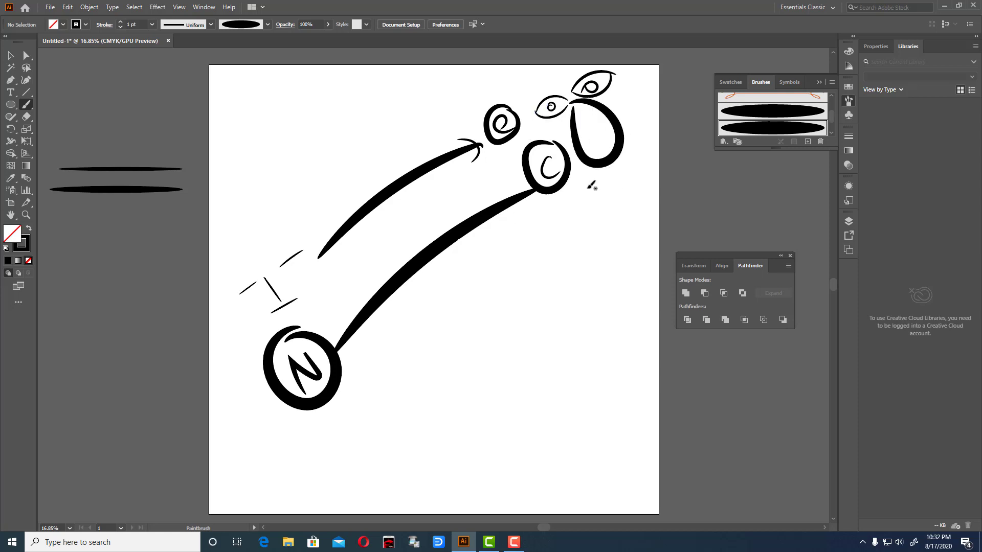
pyautogui.moveTo(588, 189); pyautogui.dragTo(644, 110)
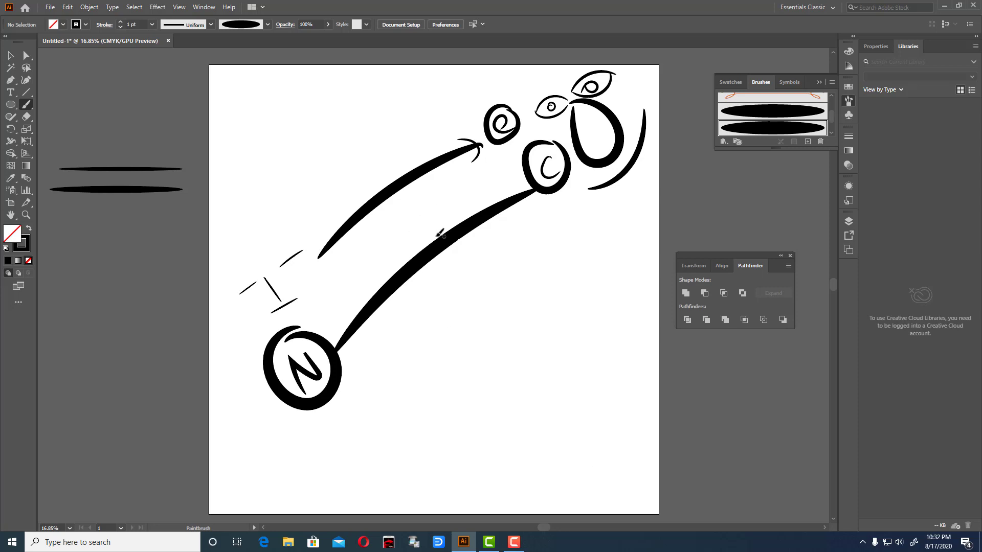
pyautogui.moveTo(105, 106); pyautogui.dragTo(125, 99)
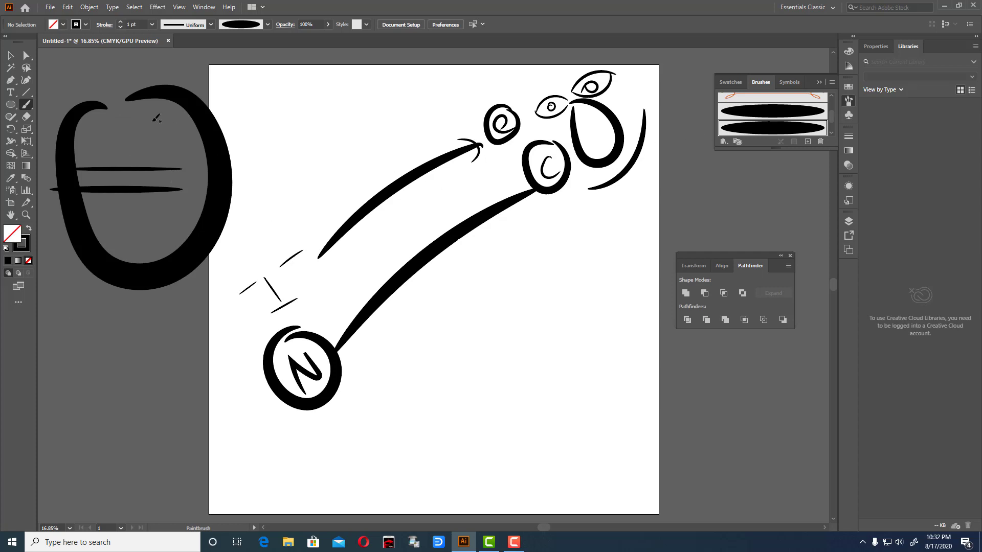
pyautogui.click(11, 56)
pyautogui.click(225, 169)
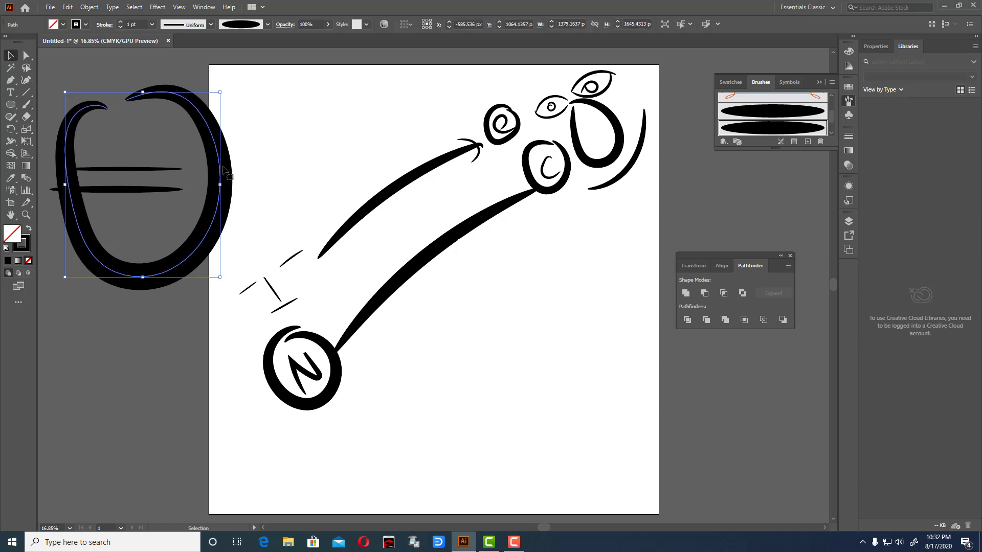
pyautogui.press('Delete')
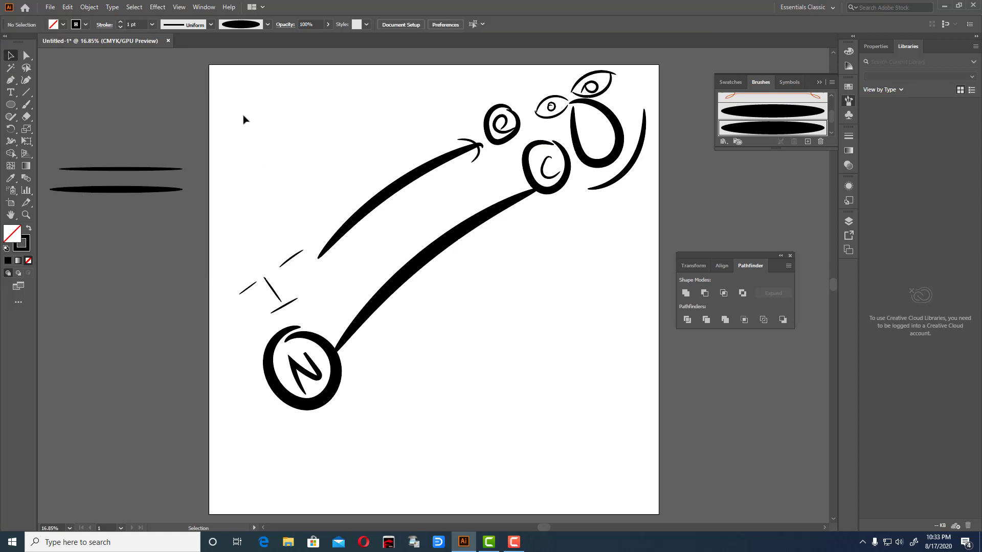
# Delete all the practice strokes and set Art Brush 2's width to follow Pressure.
pyautogui.moveTo(214, 78); pyautogui.dragTo(614, 460)
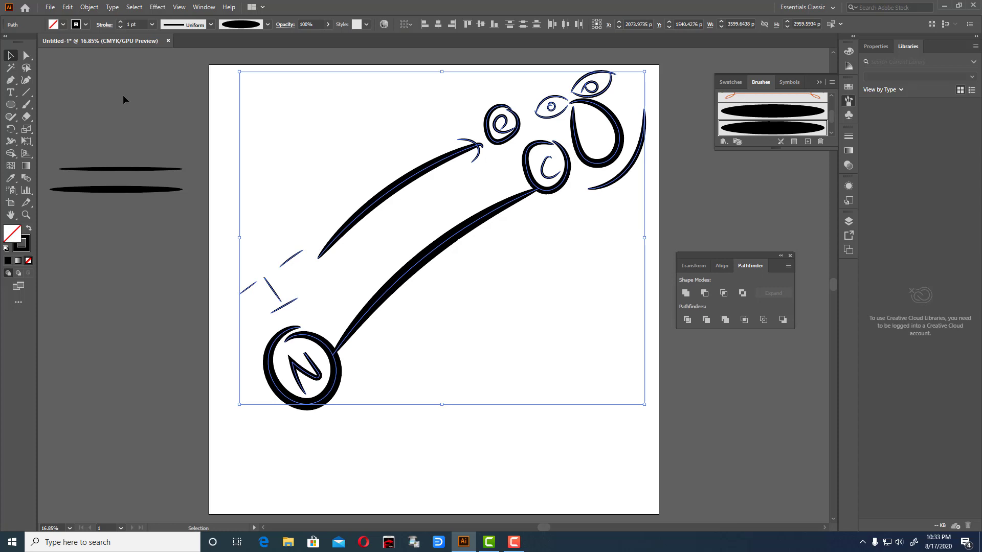
pyautogui.press('Delete')
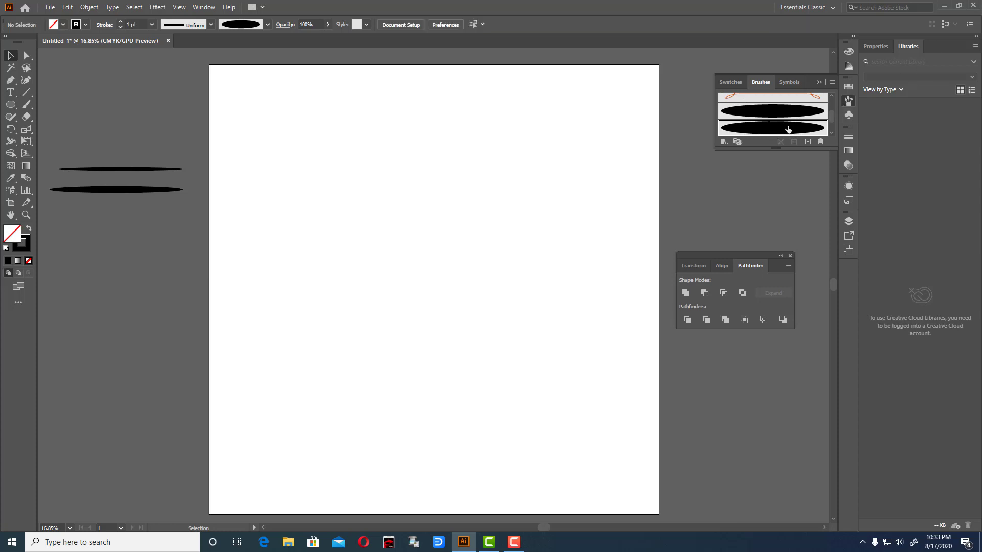
pyautogui.doubleClick(786, 129)
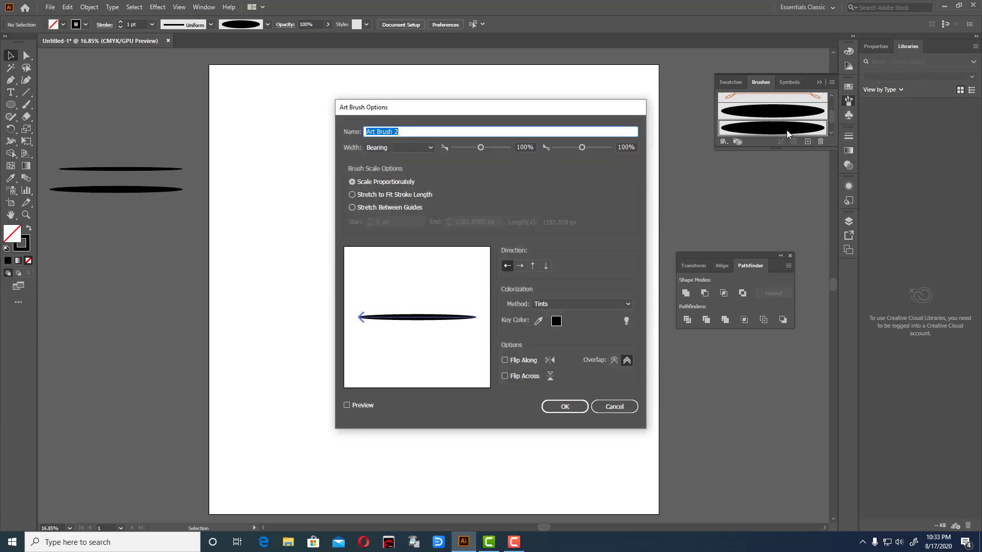
pyautogui.click(431, 147)
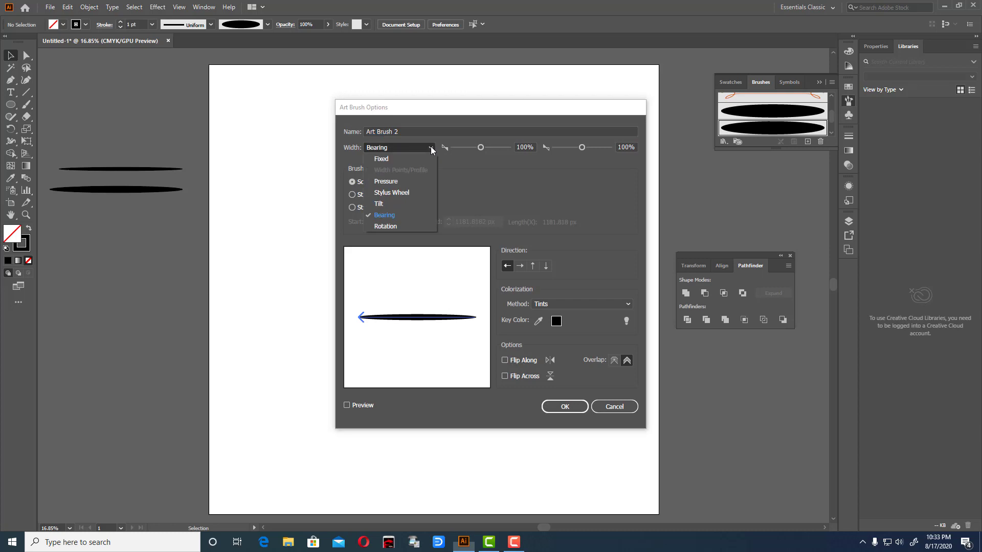
pyautogui.click(400, 181)
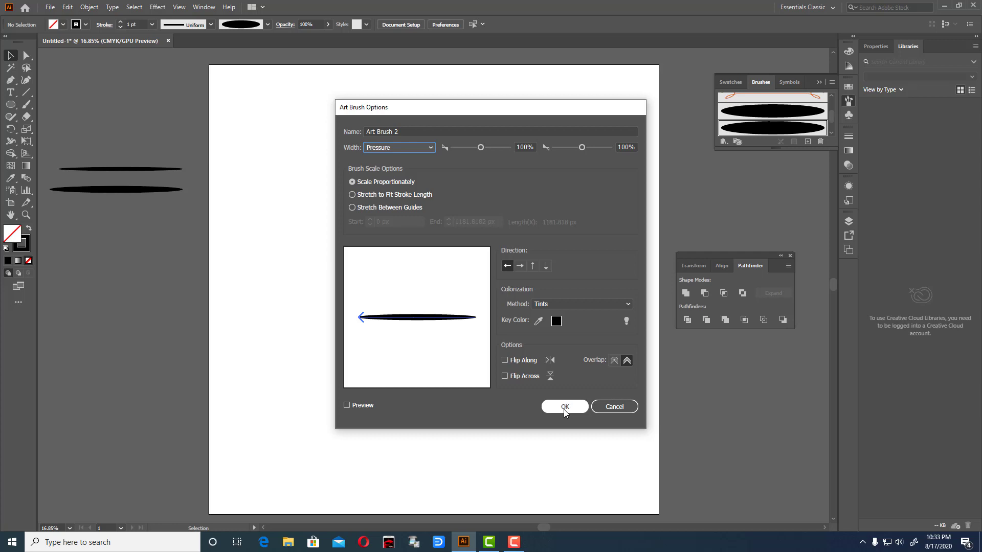
pyautogui.click(564, 409)
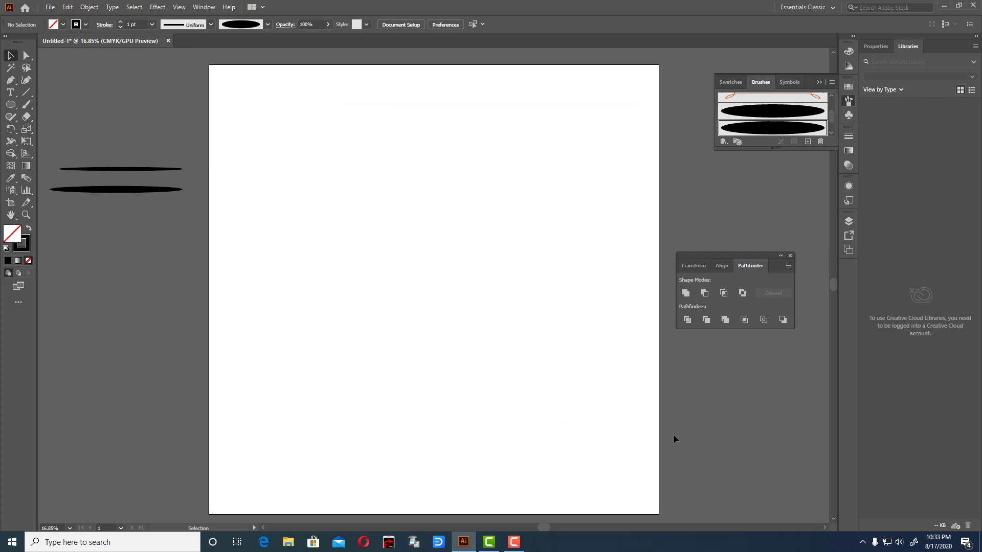
# Choose the second oval art brush and switch to the Paintbrush tool.
pyautogui.click(769, 115)
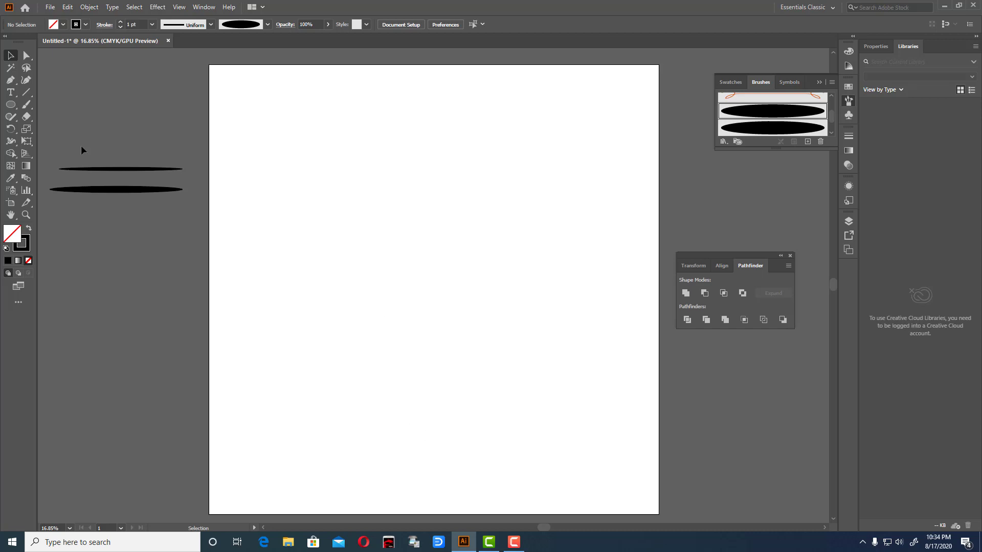
pyautogui.click(26, 105)
# Paint short right and left eyebrow strokes and turn on the rulers.
pyautogui.moveTo(470, 224); pyautogui.dragTo(525, 227)
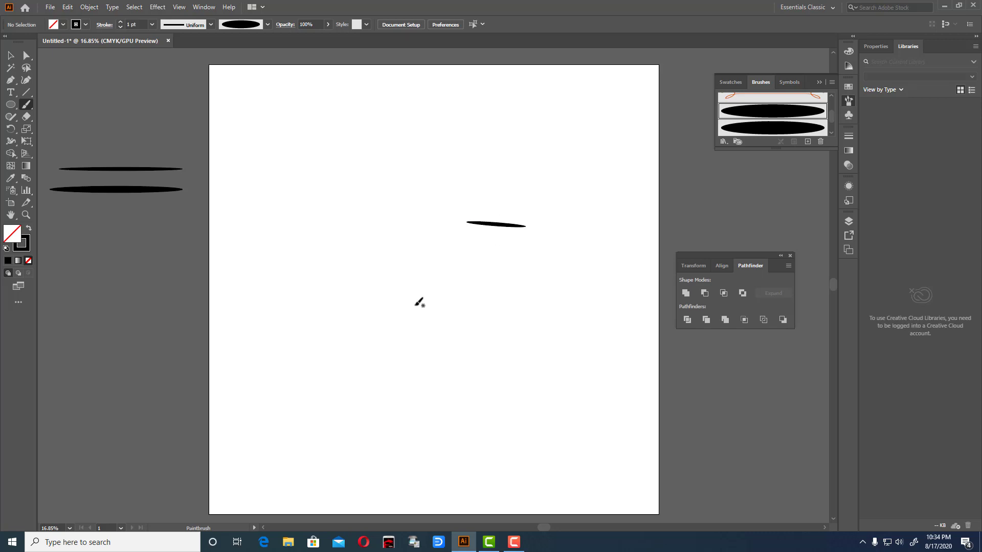
pyautogui.moveTo(352, 235); pyautogui.dragTo(400, 224)
pyautogui.hotkey('ctrl', 'r')
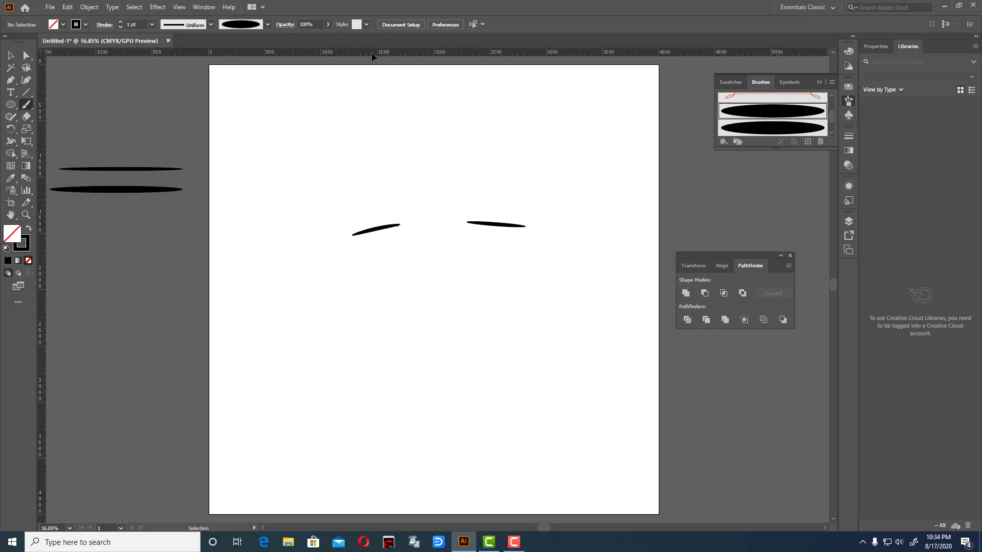
# Drag out two vertical and three horizontal guides around the eyebrows, then deselect them.
pyautogui.moveTo(371, 52); pyautogui.dragTo(395, 257)
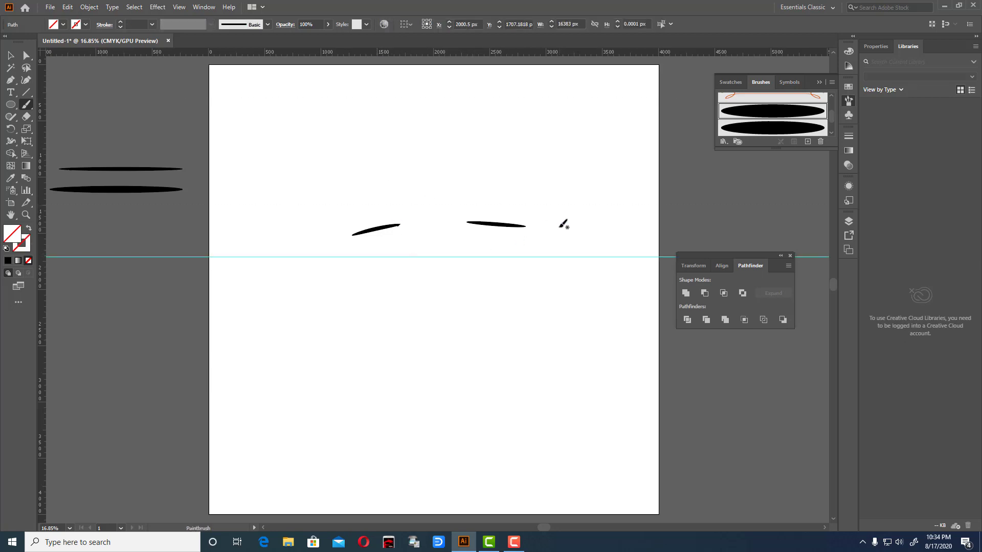
pyautogui.moveTo(43, 246); pyautogui.dragTo(350, 267)
pyautogui.moveTo(41, 174); pyautogui.dragTo(537, 257)
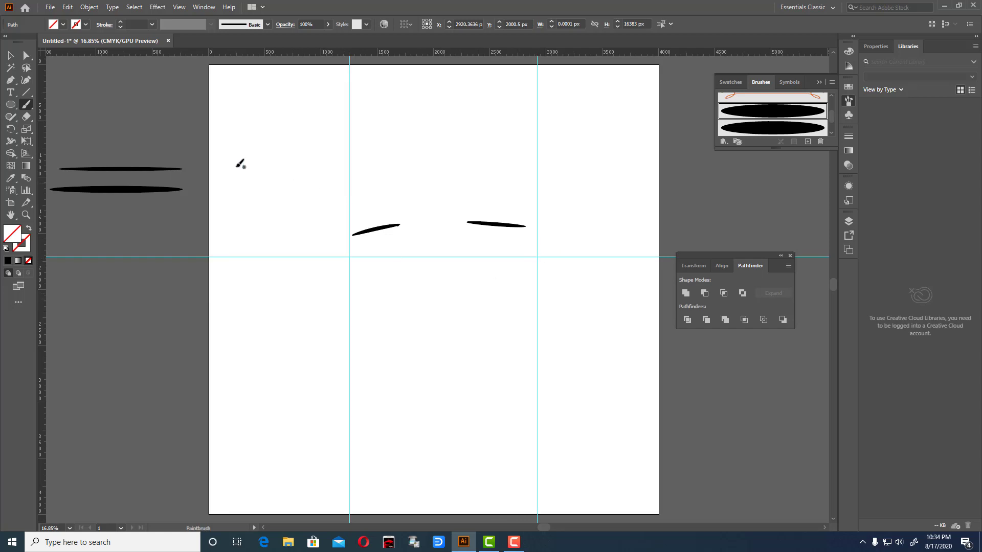
pyautogui.press('ctrl')
pyautogui.moveTo(280, 55); pyautogui.dragTo(319, 340)
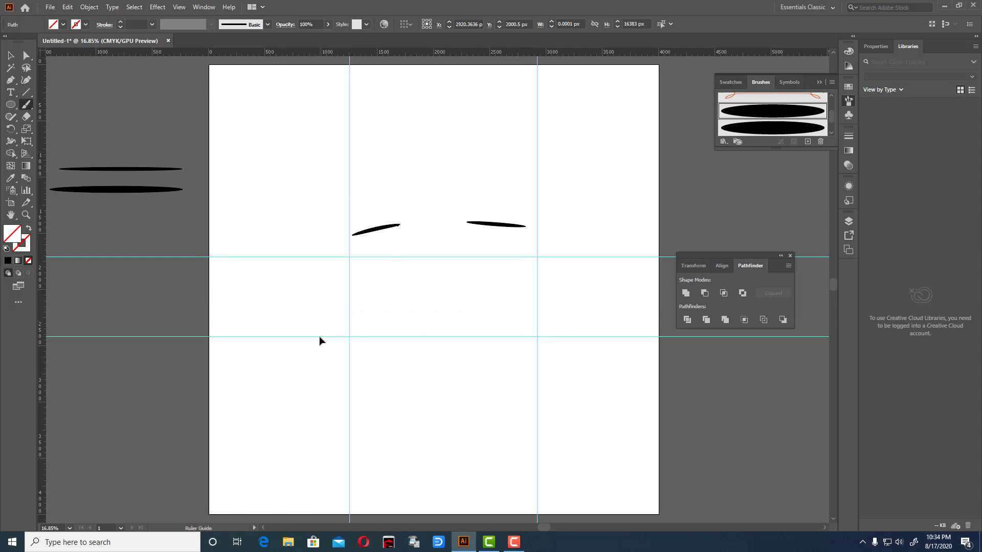
pyautogui.press('ctrl')
pyautogui.moveTo(450, 72); pyautogui.dragTo(441, 387)
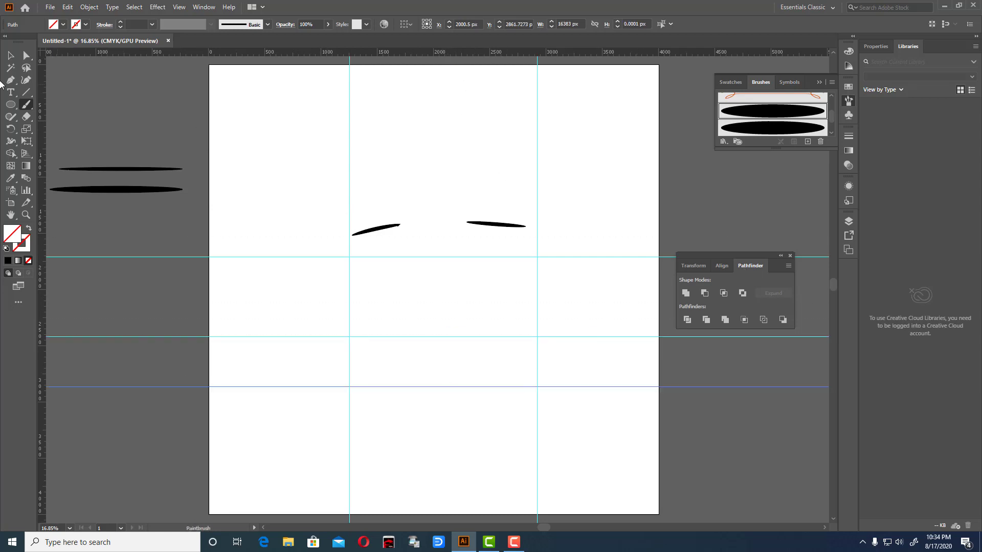
pyautogui.click(10, 55)
pyautogui.click(116, 70)
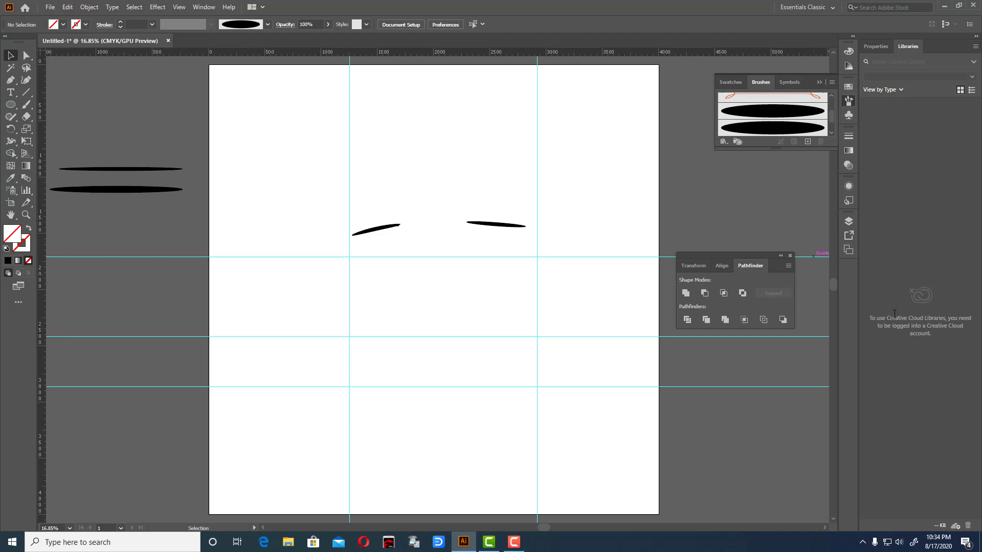
# Toggle the side panels and close the Pathfinder panel.
pyautogui.press('F5')
pyautogui.press('F7')
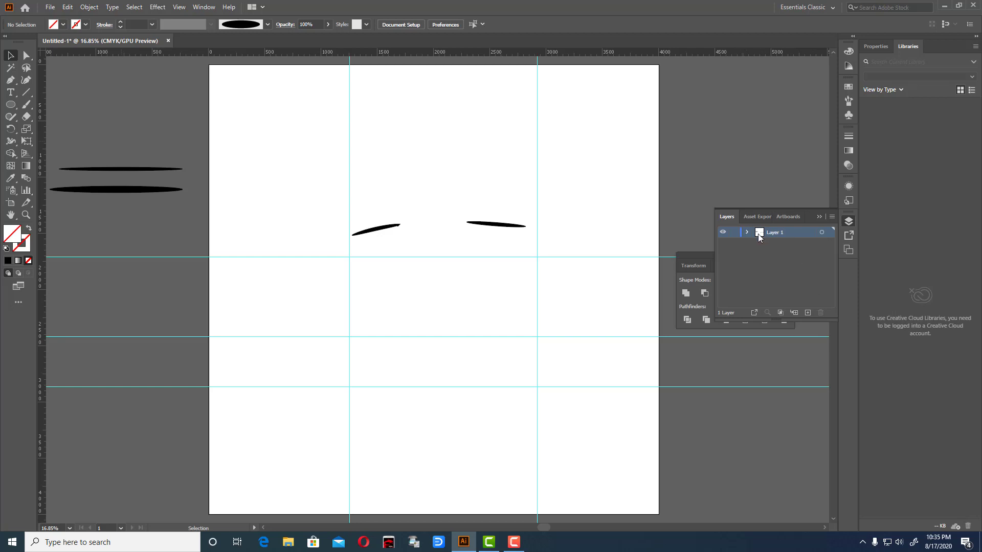
pyautogui.click(818, 217)
pyautogui.moveTo(758, 255); pyautogui.dragTo(771, 211)
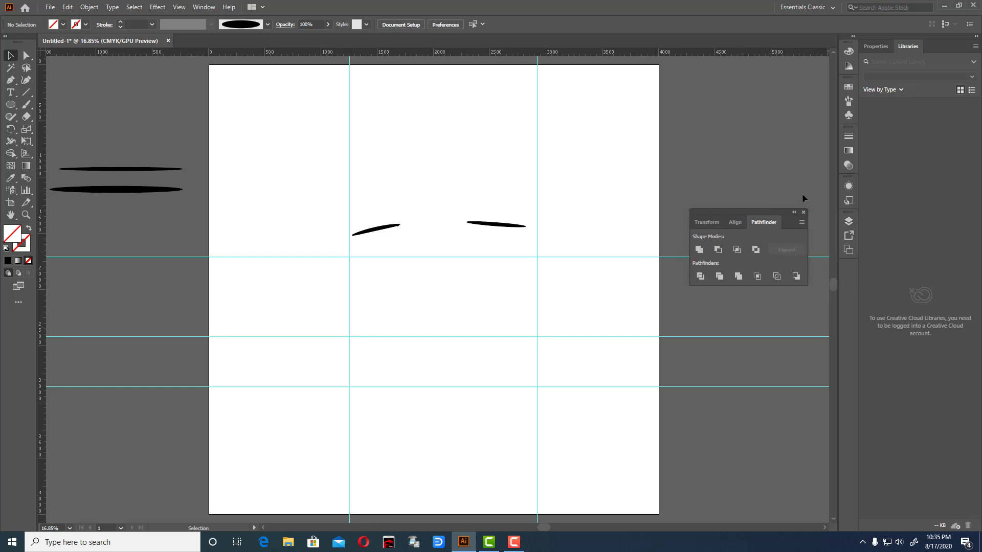
pyautogui.click(803, 212)
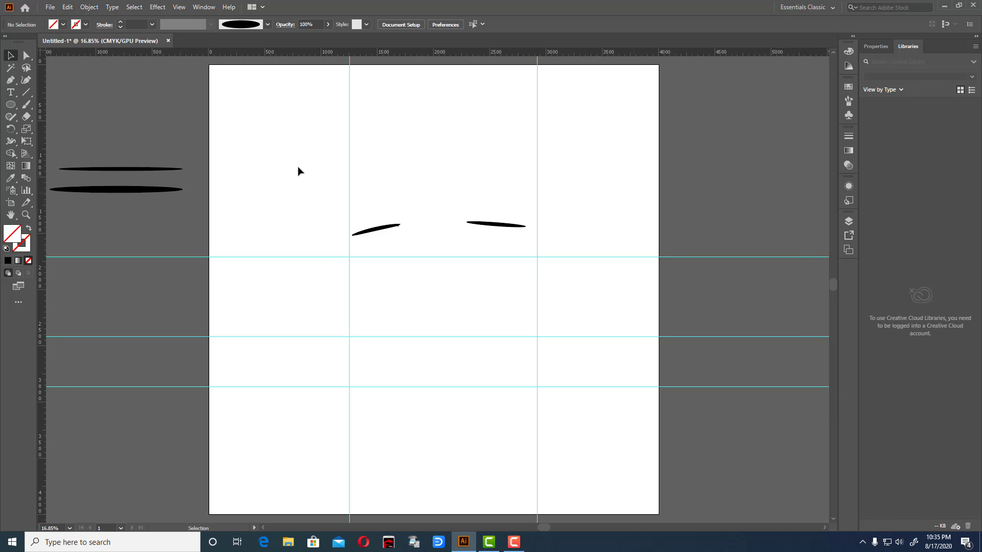
# Paint almond-shaped eye strokes beneath both eyebrows with the Paintbrush.
pyautogui.click(28, 105)
pyautogui.moveTo(505, 233); pyautogui.dragTo(518, 230)
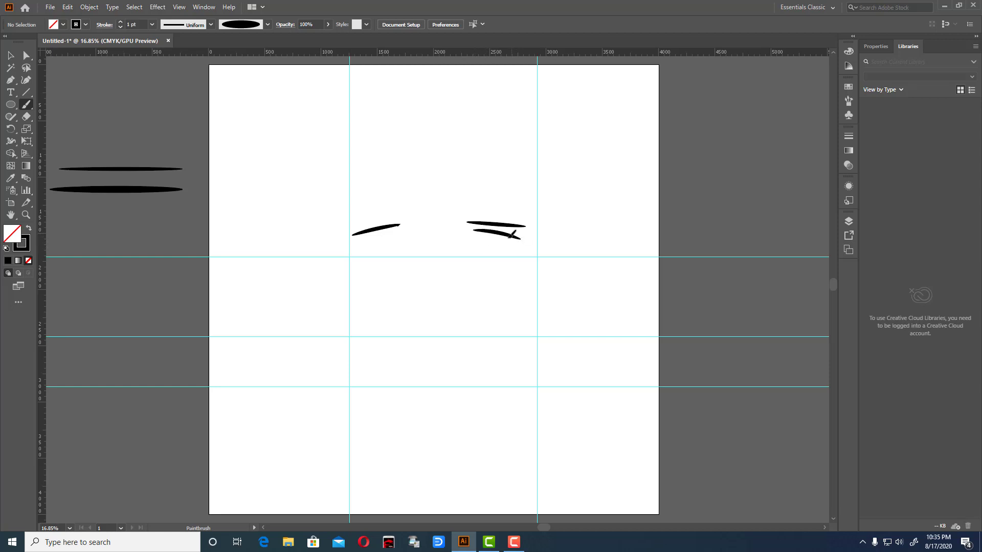
pyautogui.moveTo(510, 235); pyautogui.dragTo(473, 222)
pyautogui.moveTo(352, 249); pyautogui.dragTo(402, 235)
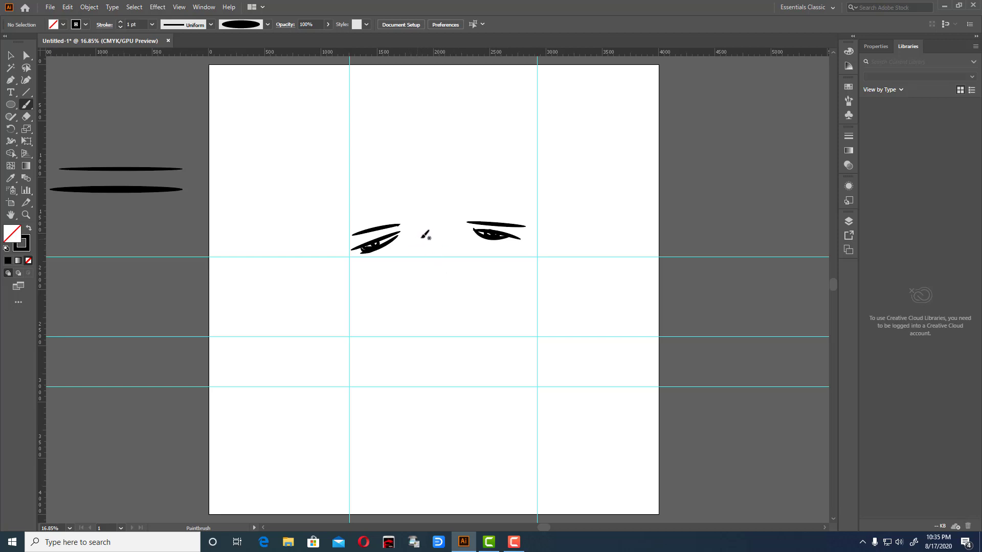
# Scribble an arc and several strokes to thicken the left eyebrow.
pyautogui.moveTo(359, 213); pyautogui.dragTo(405, 214)
pyautogui.moveTo(326, 206); pyautogui.dragTo(409, 214)
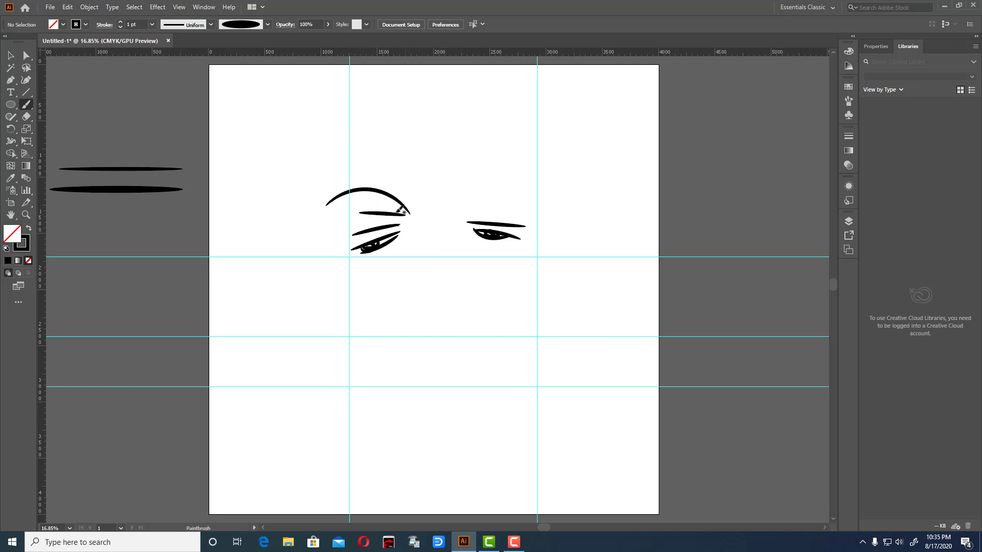
pyautogui.moveTo(330, 218); pyautogui.dragTo(399, 203)
pyautogui.moveTo(324, 212)
pyautogui.mouseDown()
pyautogui.moveTo(387, 197)
pyautogui.moveTo(404, 210)
pyautogui.mouseUp()
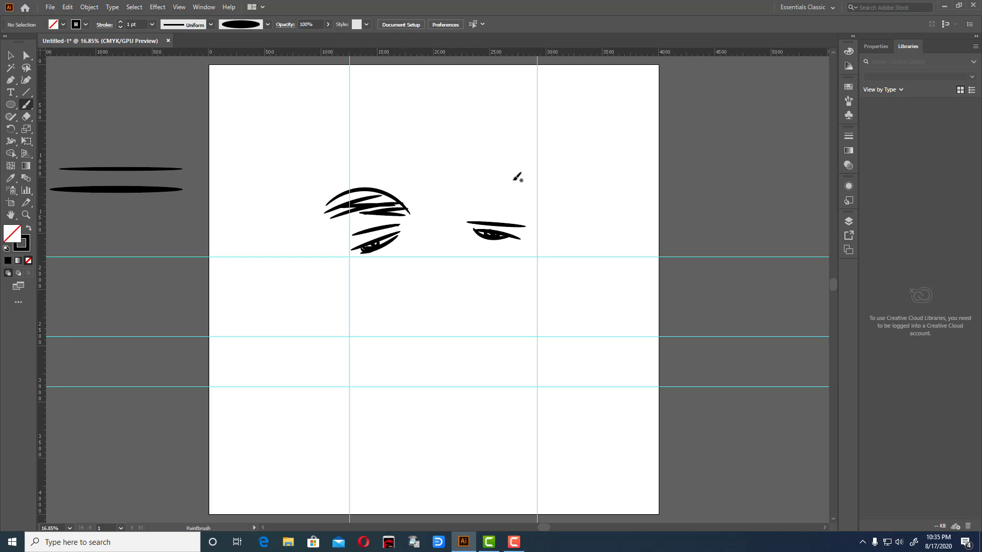
# Build up the right eyebrow with arcs and strokes, and add a curved hooked arrow at the left.
pyautogui.moveTo(457, 190); pyautogui.dragTo(558, 202)
pyautogui.moveTo(457, 203); pyautogui.dragTo(548, 216)
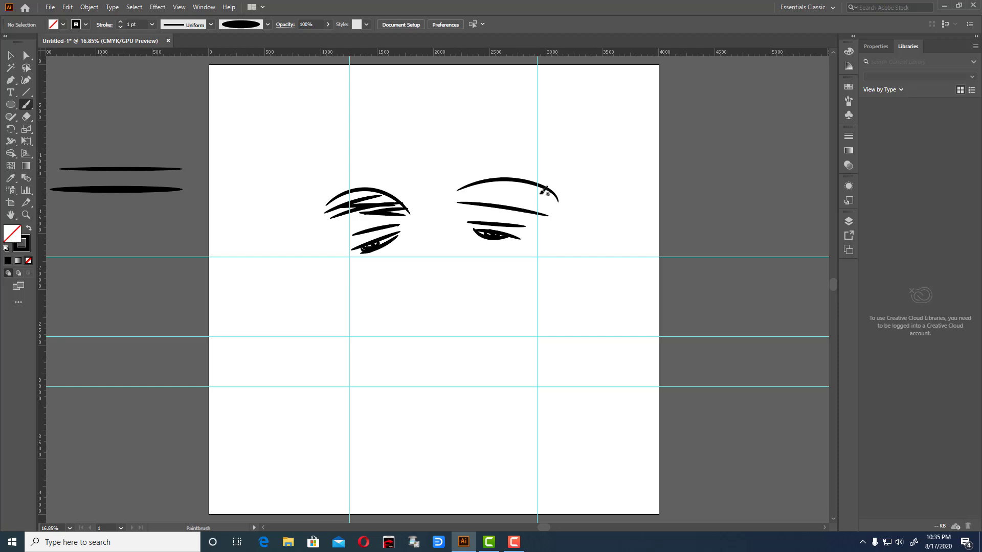
pyautogui.moveTo(459, 194)
pyautogui.mouseDown()
pyautogui.moveTo(542, 209)
pyautogui.moveTo(552, 201)
pyautogui.mouseUp()
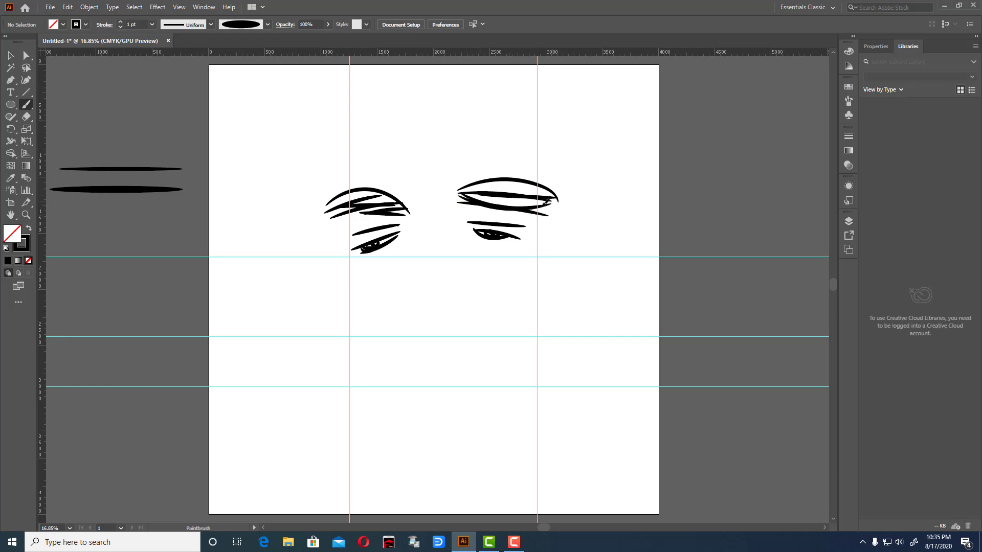
pyautogui.moveTo(494, 207); pyautogui.dragTo(569, 204)
pyautogui.moveTo(460, 194); pyautogui.dragTo(568, 189)
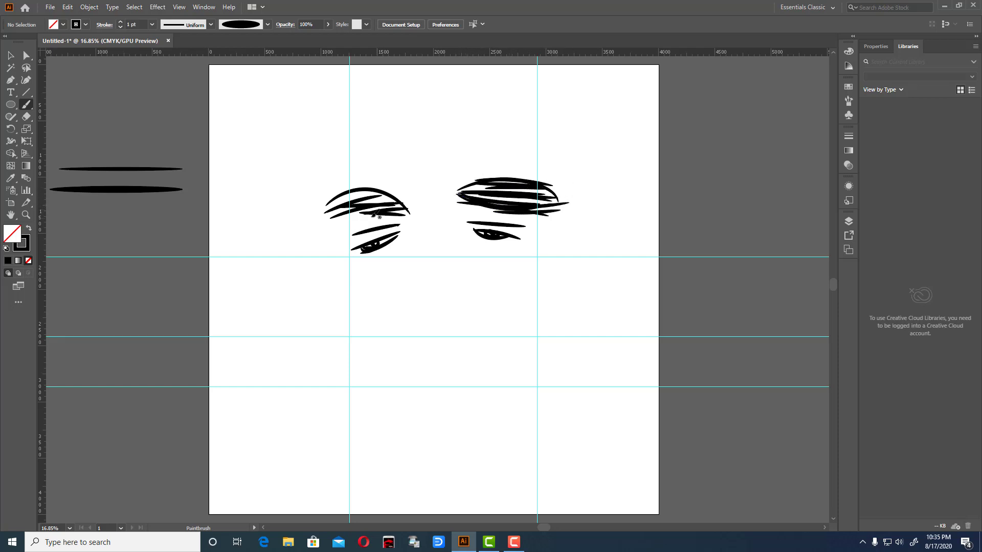
pyautogui.moveTo(425, 209); pyautogui.dragTo(315, 222)
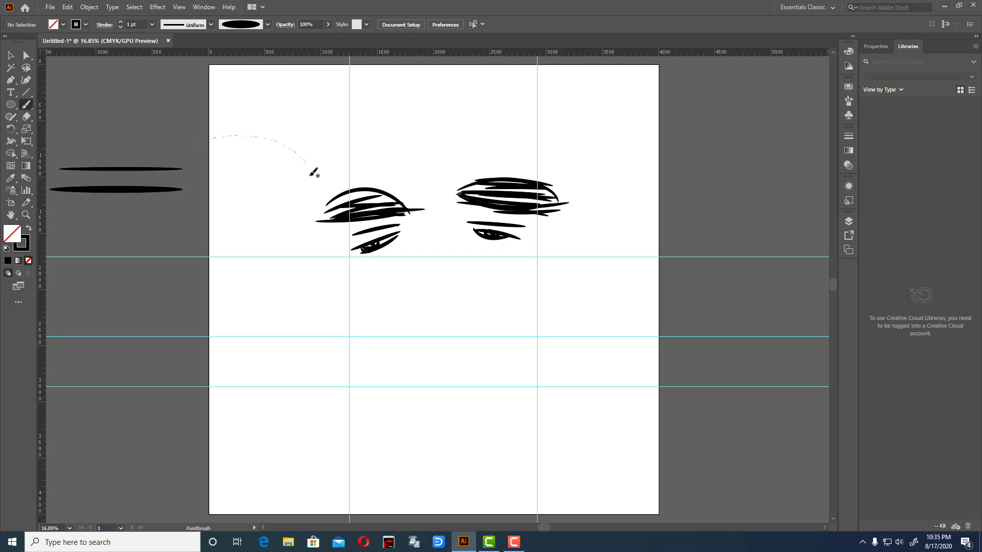
pyautogui.moveTo(311, 174); pyautogui.dragTo(288, 173)
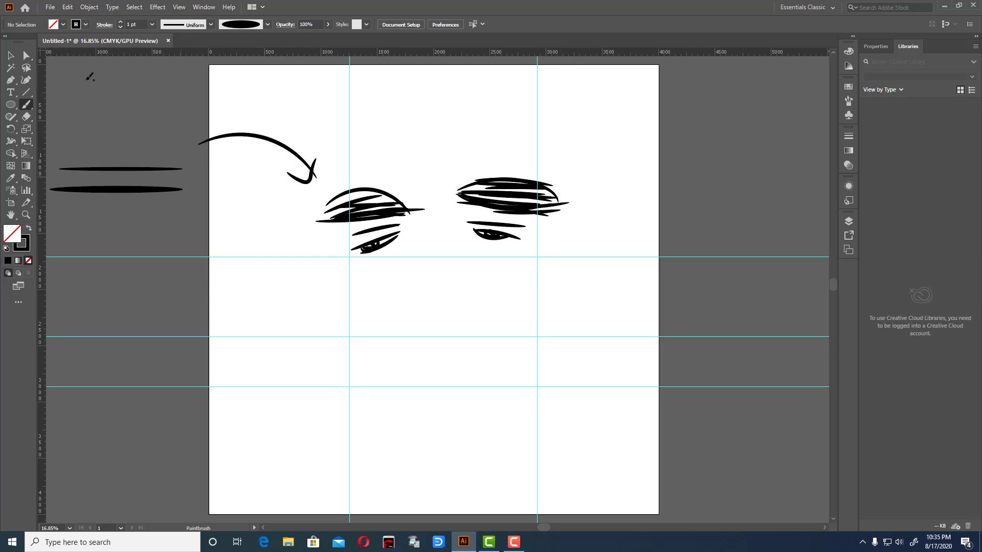
pyautogui.click(10, 55)
# Select and delete the curved hooked arrow left of the face.
pyautogui.moveTo(208, 72); pyautogui.dragTo(313, 227)
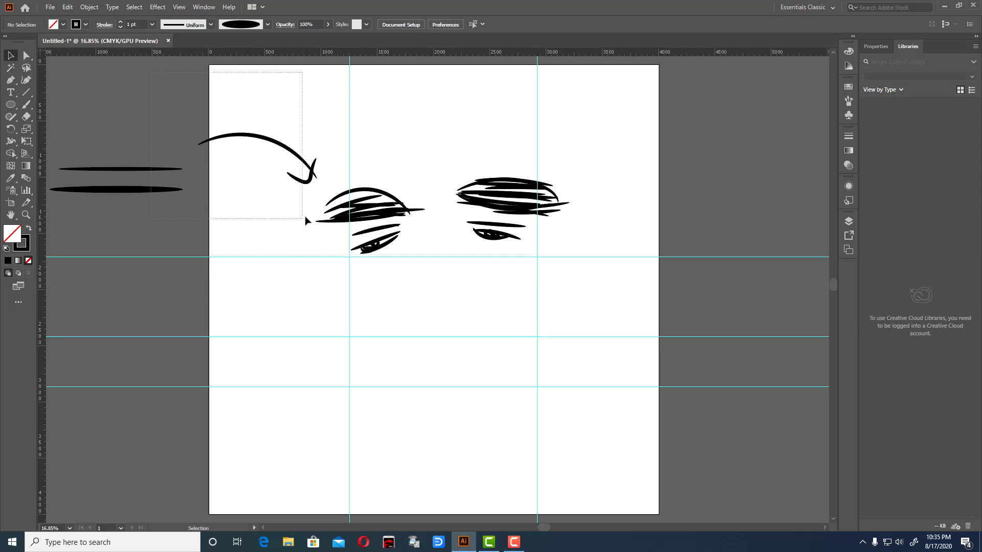
pyautogui.click(272, 208)
pyautogui.moveTo(216, 102)
pyautogui.mouseDown()
pyautogui.moveTo(309, 233)
pyautogui.moveTo(304, 224)
pyautogui.mouseUp()
pyautogui.press('Delete')
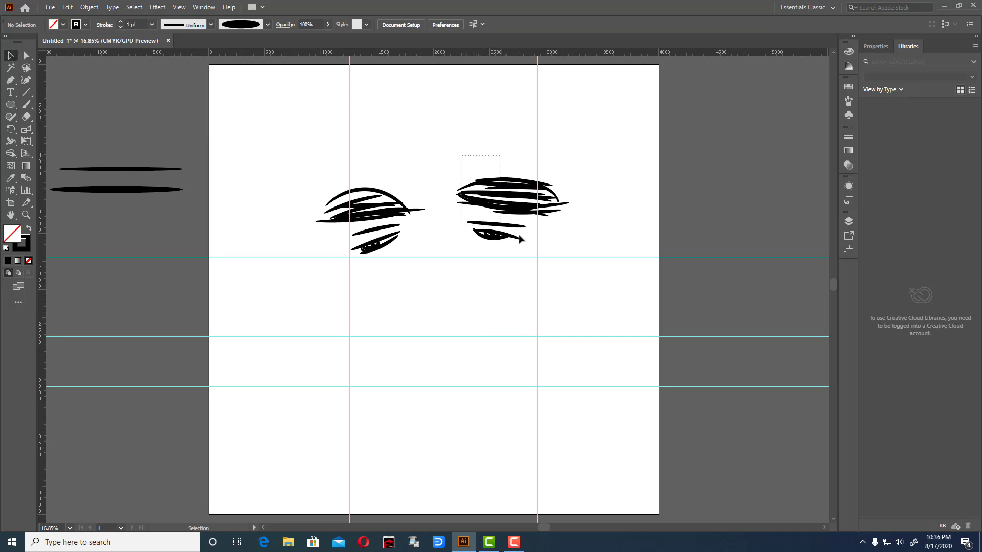
# Nudge the right eye strokes into place and scribble denser strokes over the right eyebrow.
pyautogui.moveTo(461, 156); pyautogui.dragTo(577, 242)
pyautogui.moveTo(517, 207); pyautogui.dragTo(520, 218)
pyautogui.click(582, 171)
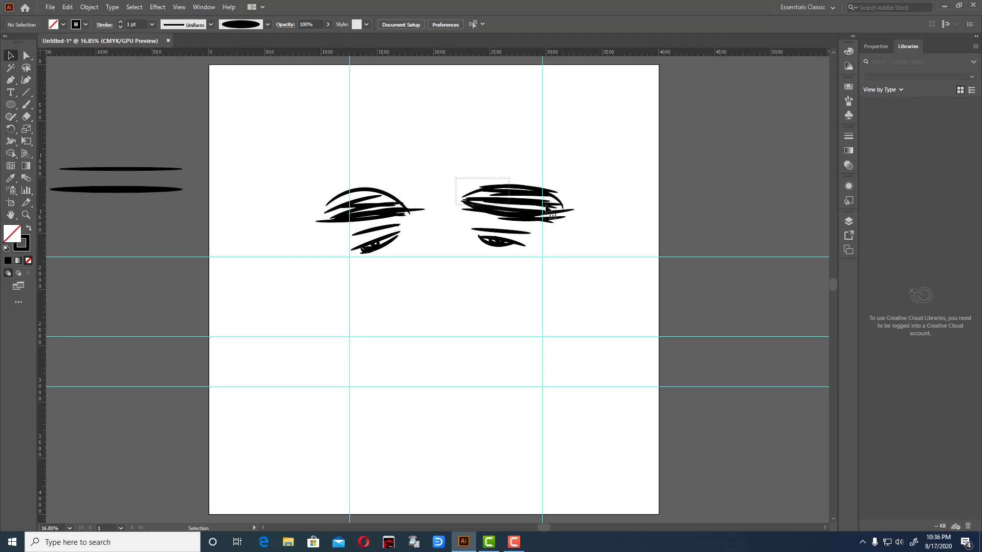
pyautogui.click(546, 219)
pyautogui.click(464, 178)
pyautogui.click(484, 200)
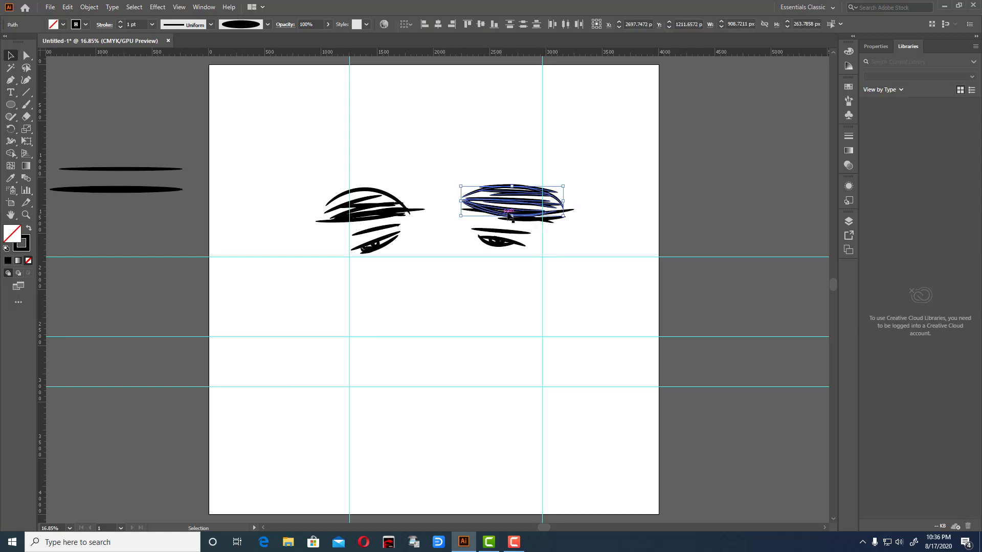
pyautogui.click(516, 167)
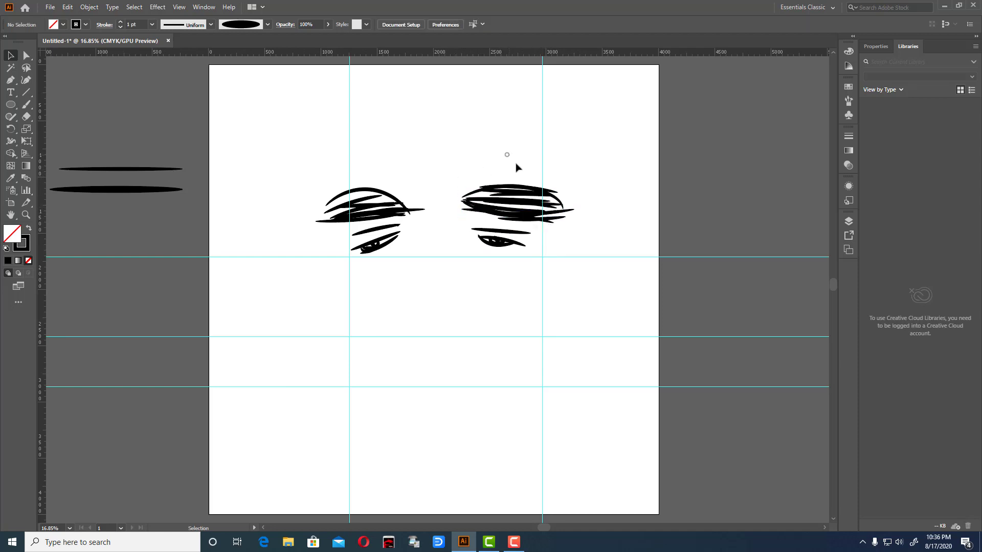
pyautogui.click(26, 106)
pyautogui.moveTo(449, 208)
pyautogui.mouseDown()
pyautogui.moveTo(562, 197)
pyautogui.moveTo(558, 213)
pyautogui.mouseUp()
# Scribble the left eyebrow solid and extend it with slanted strokes.
pyautogui.moveTo(341, 210)
pyautogui.mouseDown()
pyautogui.moveTo(320, 218)
pyautogui.moveTo(419, 202)
pyautogui.moveTo(322, 207)
pyautogui.mouseUp()
pyautogui.moveTo(407, 193)
pyautogui.mouseDown()
pyautogui.moveTo(349, 223)
pyautogui.moveTo(426, 207)
pyautogui.mouseUp()
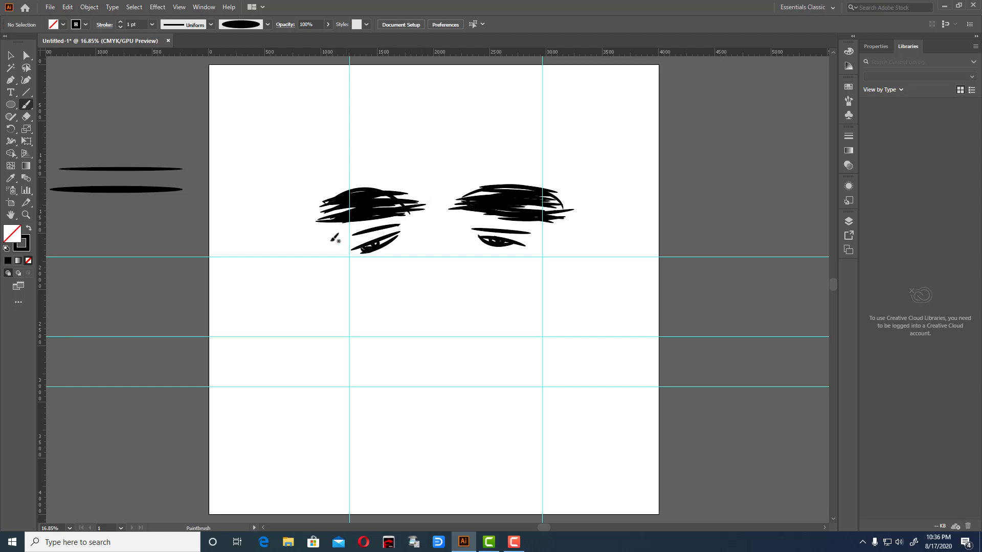
pyautogui.moveTo(358, 222); pyautogui.dragTo(312, 239)
# Draw the two long slanted side lines of the nose, undoing the nostril hook.
pyautogui.moveTo(427, 218); pyautogui.dragTo(397, 354)
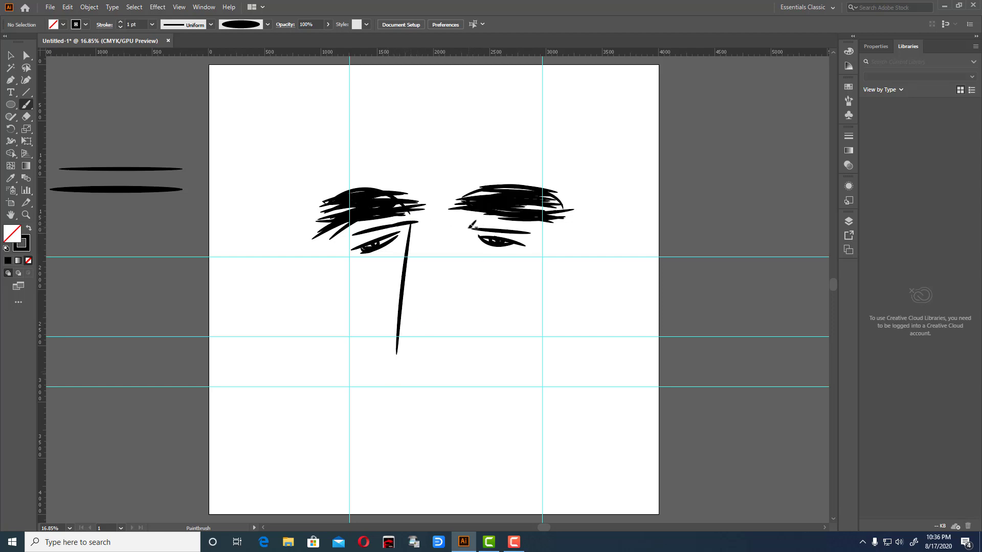
pyautogui.moveTo(520, 228)
pyautogui.mouseDown()
pyautogui.moveTo(475, 226)
pyautogui.moveTo(498, 338)
pyautogui.mouseUp()
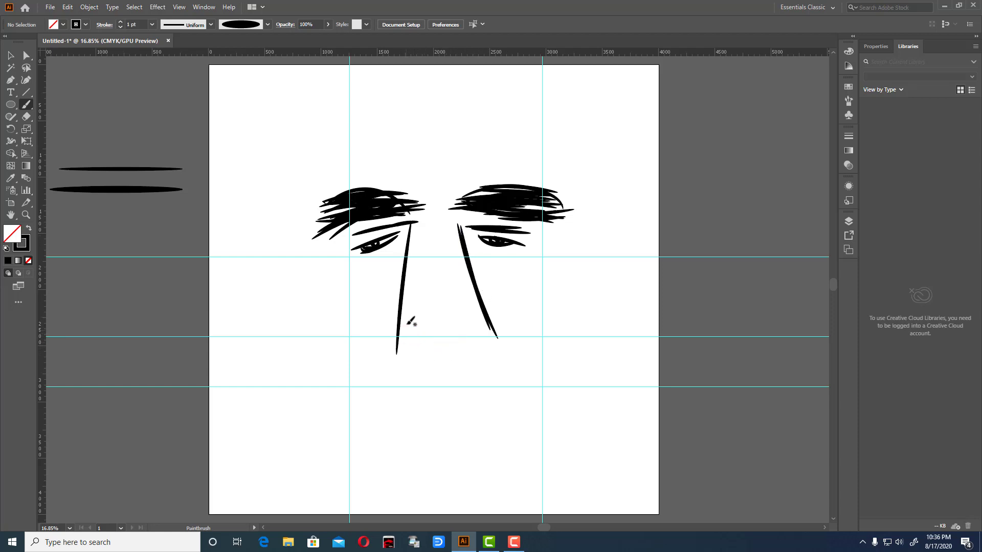
pyautogui.moveTo(403, 320); pyautogui.dragTo(419, 344)
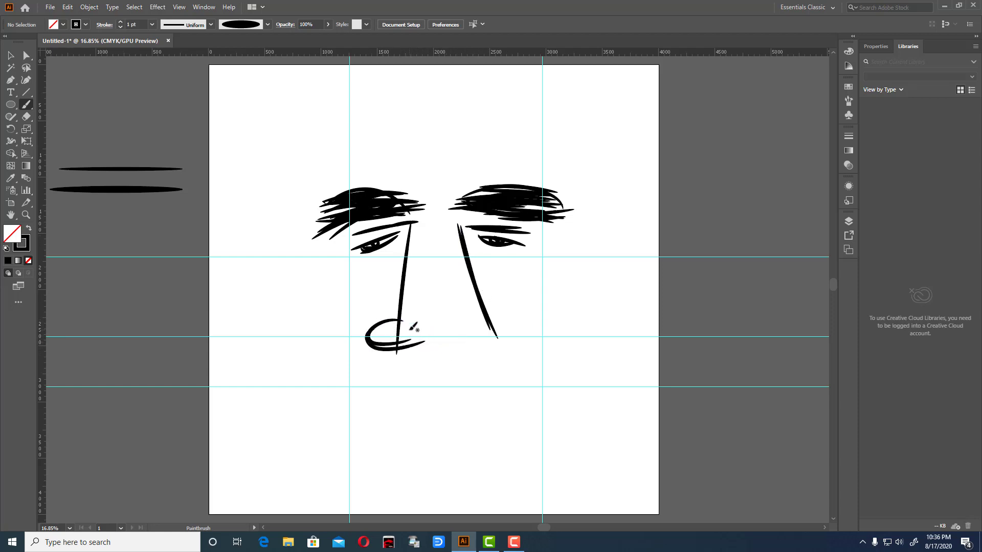
pyautogui.hotkey('ctrl', 'z')
pyautogui.hotkey('ctrl', 'z')
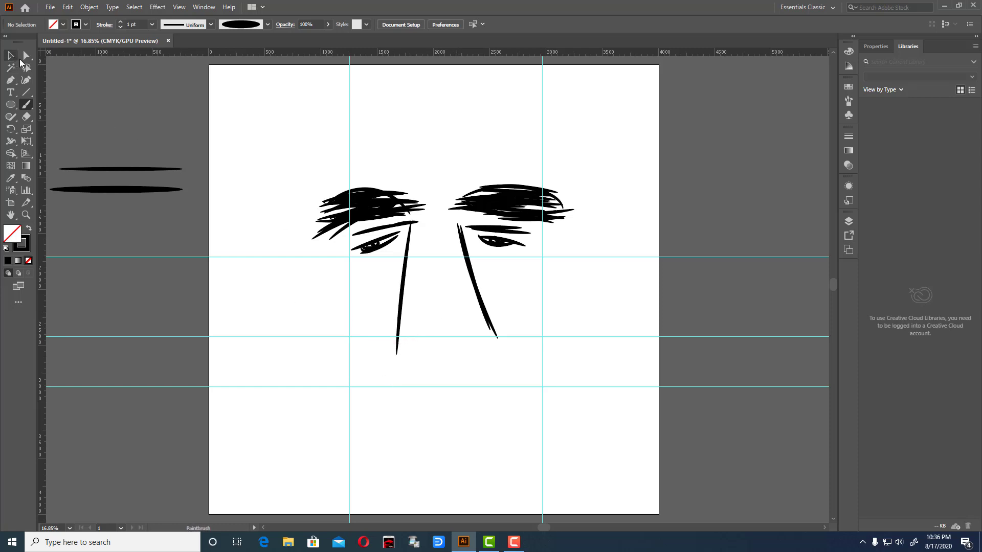
# Adjust the left nose line with the Curvature tool, then deselect it.
pyautogui.click(26, 80)
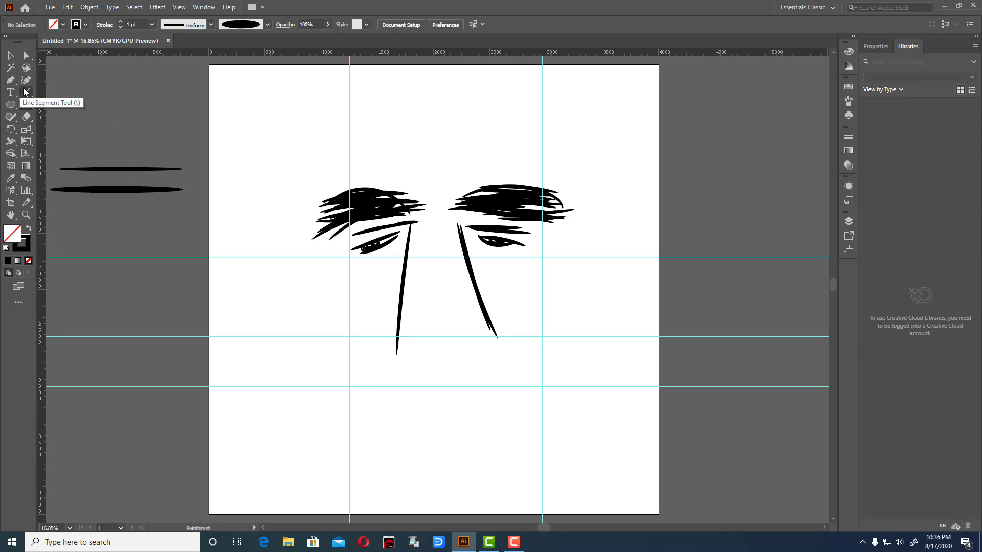
pyautogui.click(398, 353)
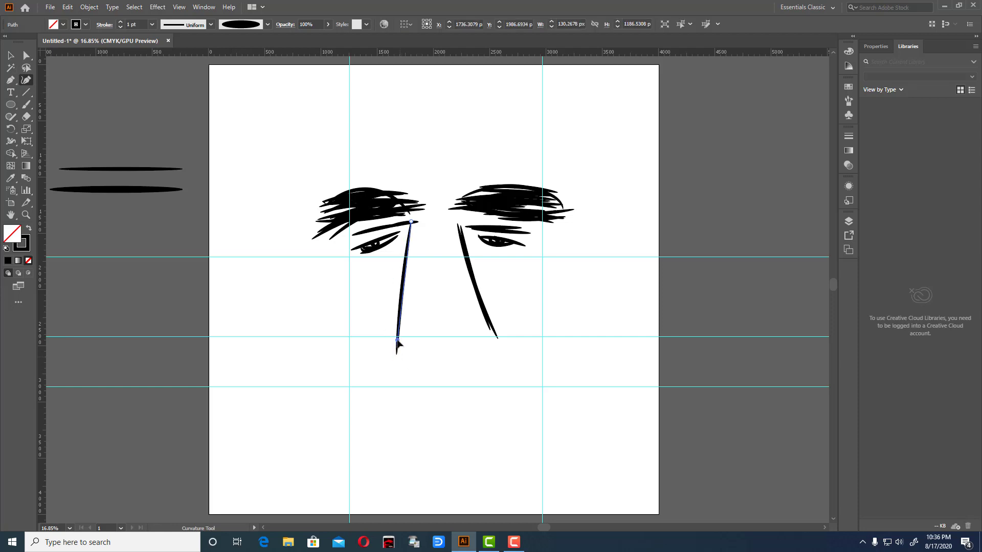
pyautogui.click(10, 55)
pyautogui.click(310, 154)
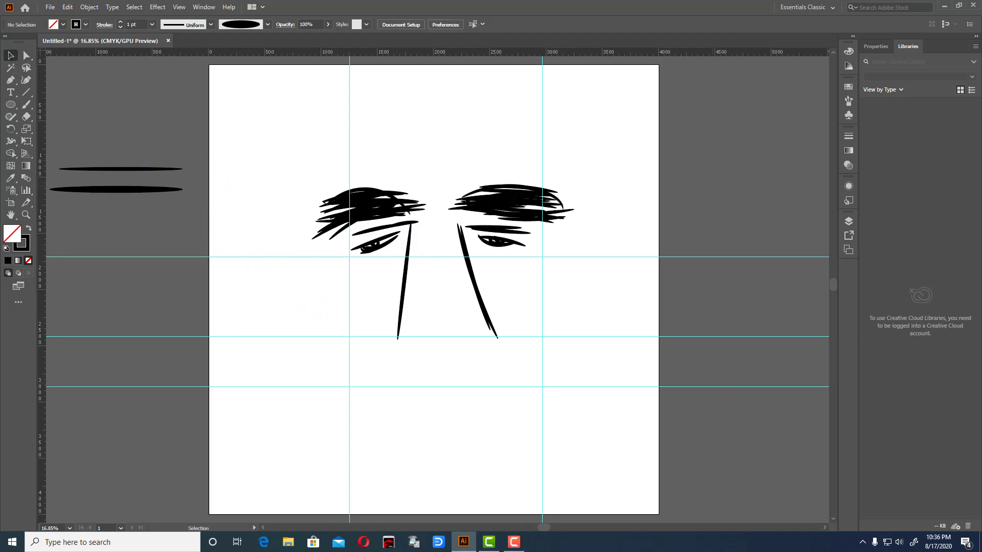
pyautogui.click(29, 106)
# Draw the rounded nose tip and curved nostrils on both sides.
pyautogui.moveTo(401, 316); pyautogui.dragTo(423, 350)
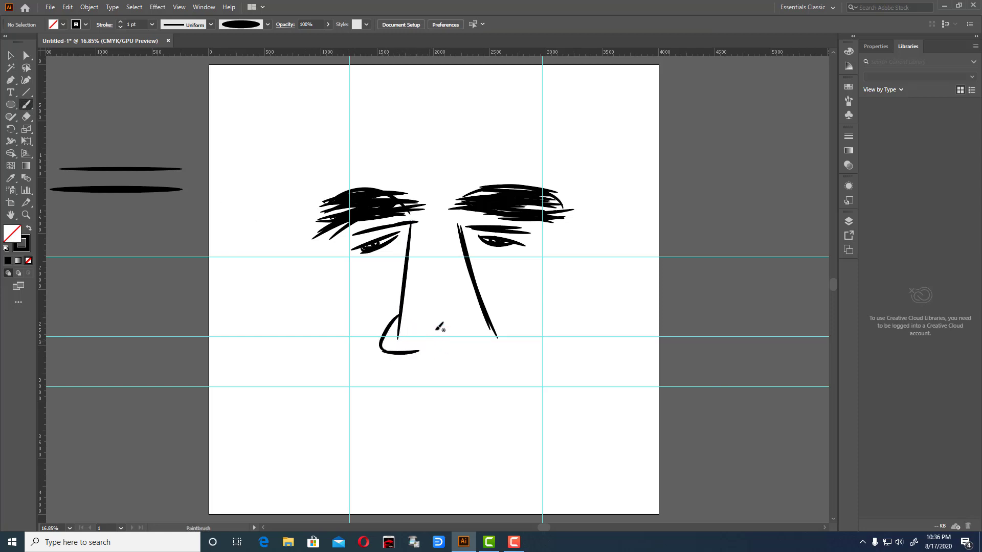
pyautogui.moveTo(398, 347); pyautogui.dragTo(448, 363)
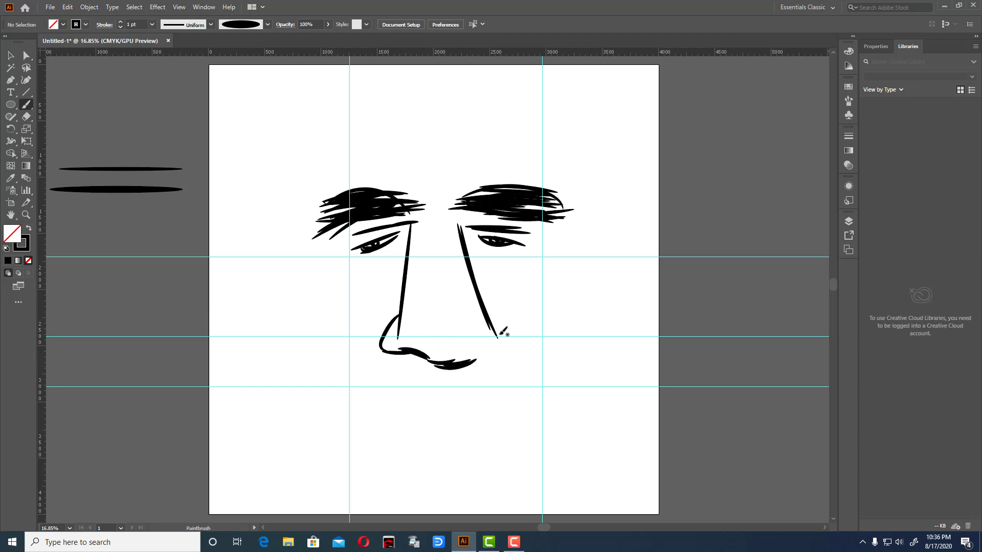
pyautogui.moveTo(490, 314)
pyautogui.mouseDown()
pyautogui.moveTo(500, 348)
pyautogui.moveTo(475, 362)
pyautogui.moveTo(483, 365)
pyautogui.mouseUp()
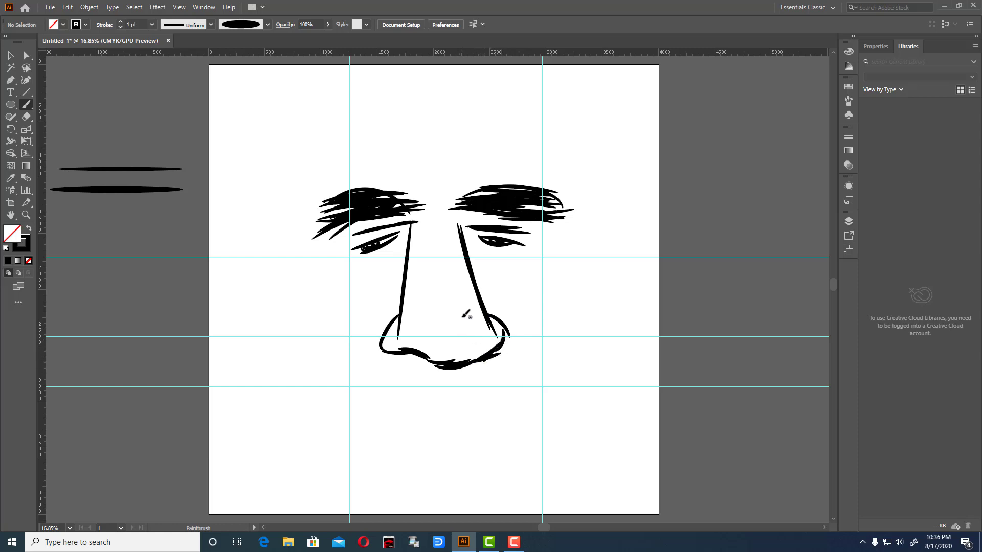
pyautogui.moveTo(464, 315)
pyautogui.mouseDown()
pyautogui.moveTo(476, 343)
pyautogui.moveTo(425, 355)
pyautogui.moveTo(462, 353)
pyautogui.mouseUp()
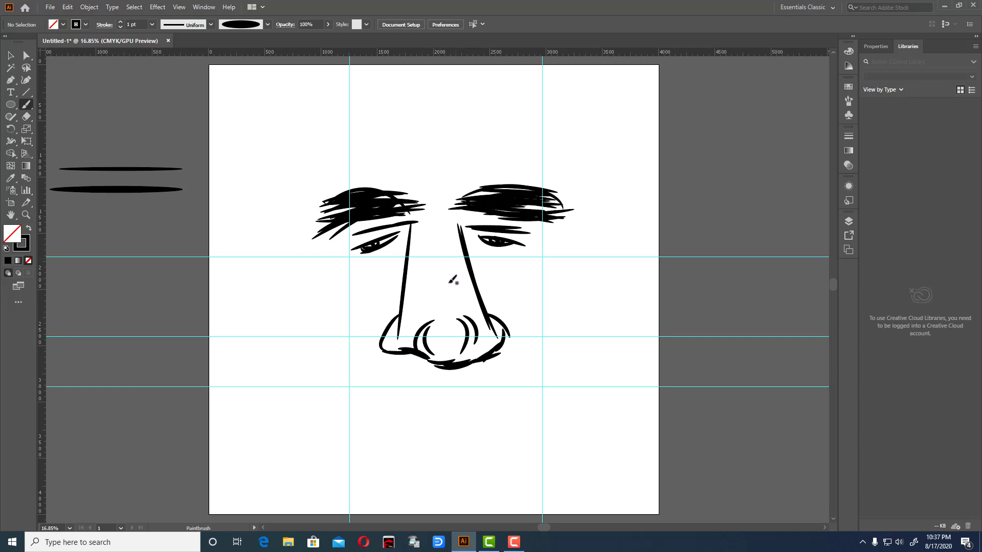
pyautogui.moveTo(459, 297); pyautogui.dragTo(458, 318)
# Set stroke weight to 0.25 pt and draw thin lines along the nose bridge.
pyautogui.click(151, 26)
pyautogui.moveTo(432, 289); pyautogui.dragTo(435, 329)
pyautogui.moveTo(460, 285); pyautogui.dragTo(454, 322)
# Reset stroke weight to 1 pt and paint the heavy upper lip below the nose.
pyautogui.click(151, 24)
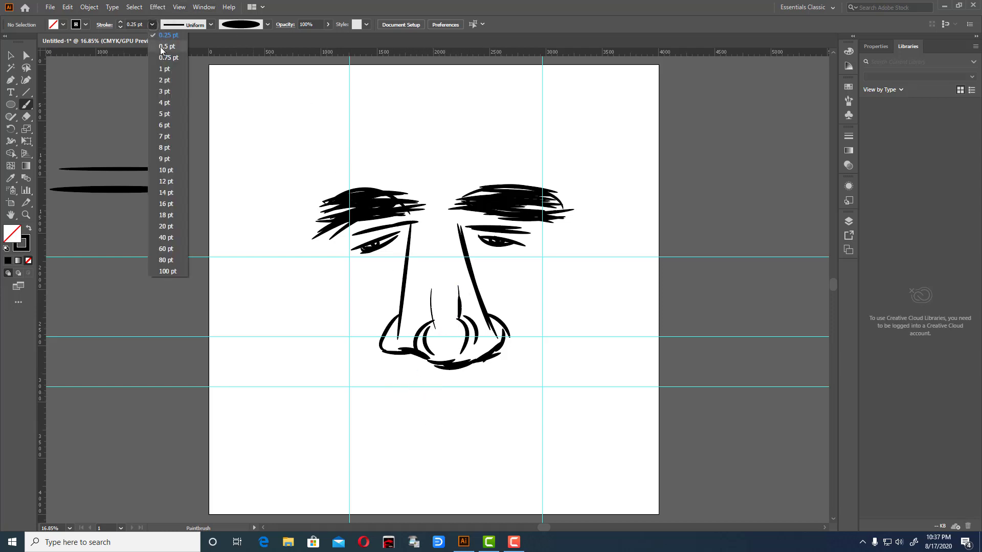
pyautogui.click(169, 74)
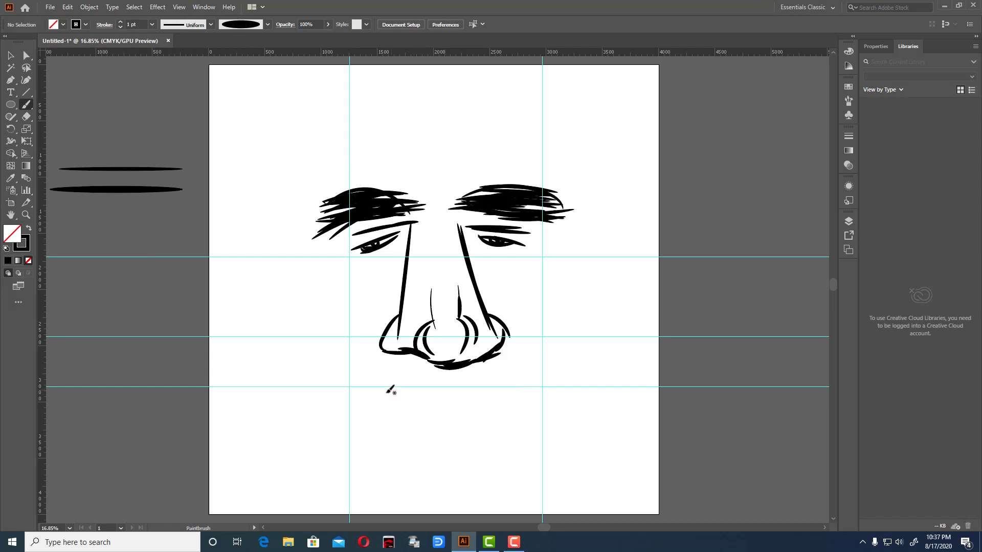
pyautogui.moveTo(385, 393)
pyautogui.mouseDown()
pyautogui.moveTo(428, 384)
pyautogui.moveTo(548, 394)
pyautogui.mouseUp()
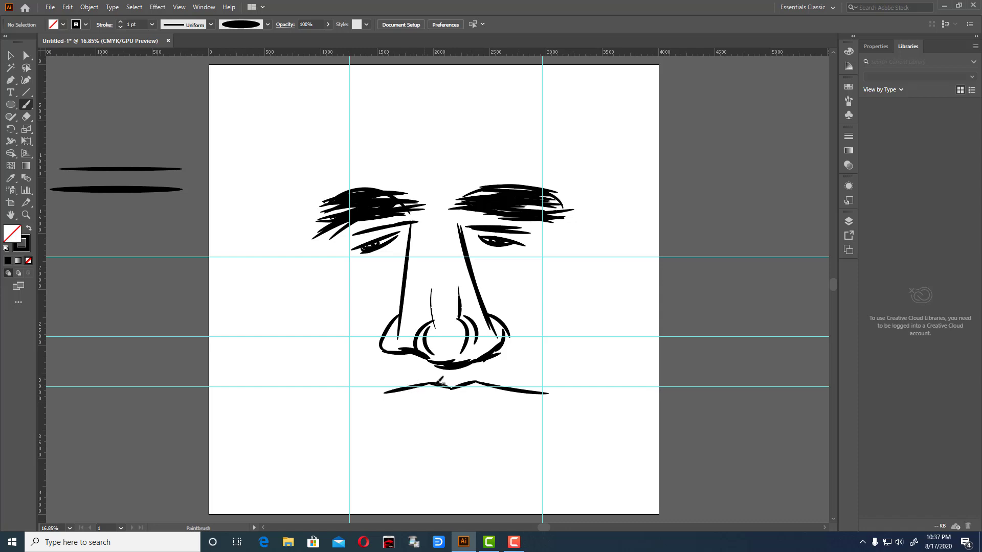
pyautogui.moveTo(535, 387); pyautogui.dragTo(552, 392)
pyautogui.moveTo(407, 390); pyautogui.dragTo(364, 408)
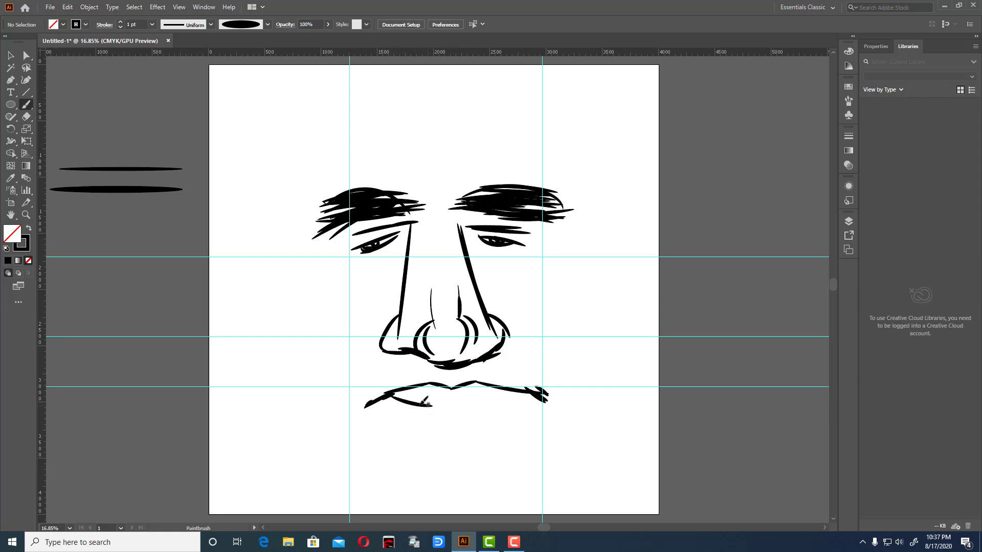
# Add more upper-lip strokes, the lower lip line, and long cheek creases beside the nose.
pyautogui.moveTo(429, 403)
pyautogui.mouseDown()
pyautogui.moveTo(413, 399)
pyautogui.moveTo(459, 395)
pyautogui.mouseUp()
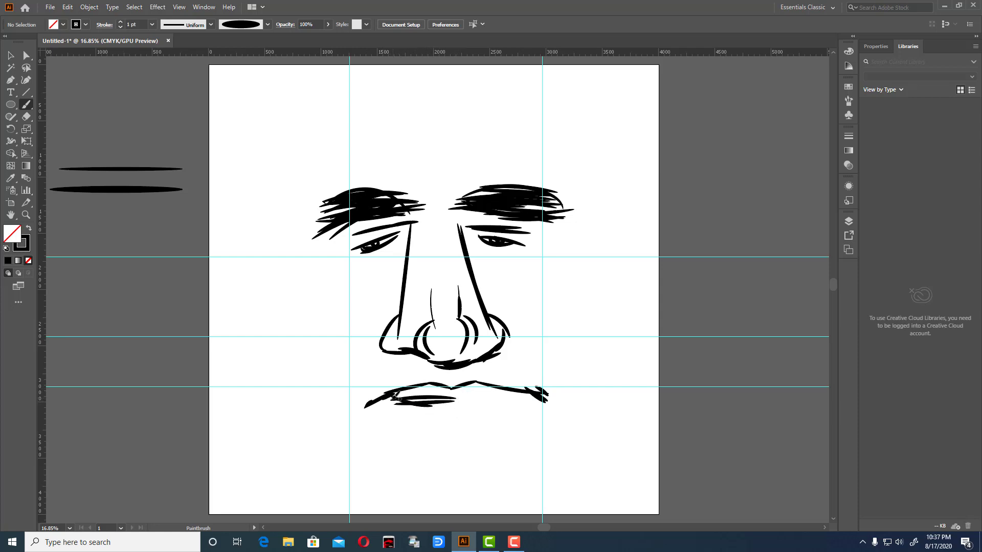
pyautogui.moveTo(396, 395)
pyautogui.mouseDown()
pyautogui.moveTo(430, 424)
pyautogui.moveTo(512, 409)
pyautogui.mouseUp()
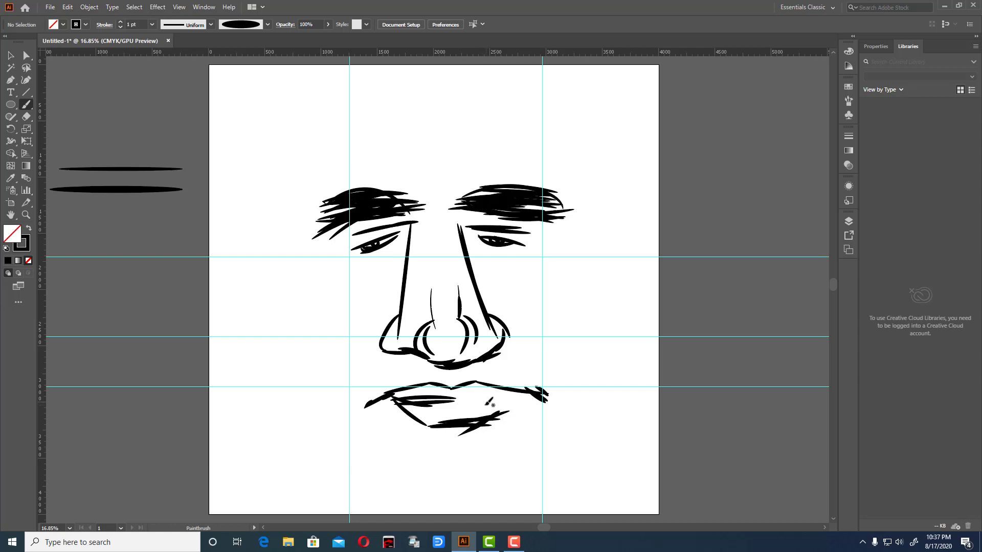
pyautogui.moveTo(453, 397); pyautogui.dragTo(524, 397)
pyautogui.moveTo(429, 424); pyautogui.dragTo(524, 436)
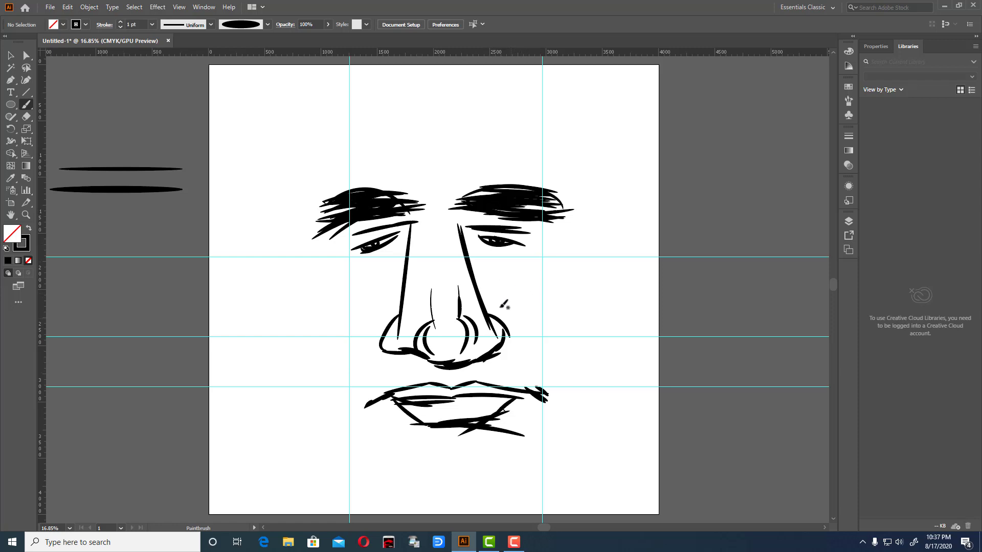
pyautogui.moveTo(494, 302); pyautogui.dragTo(535, 379)
pyautogui.moveTo(388, 311); pyautogui.dragTo(355, 404)
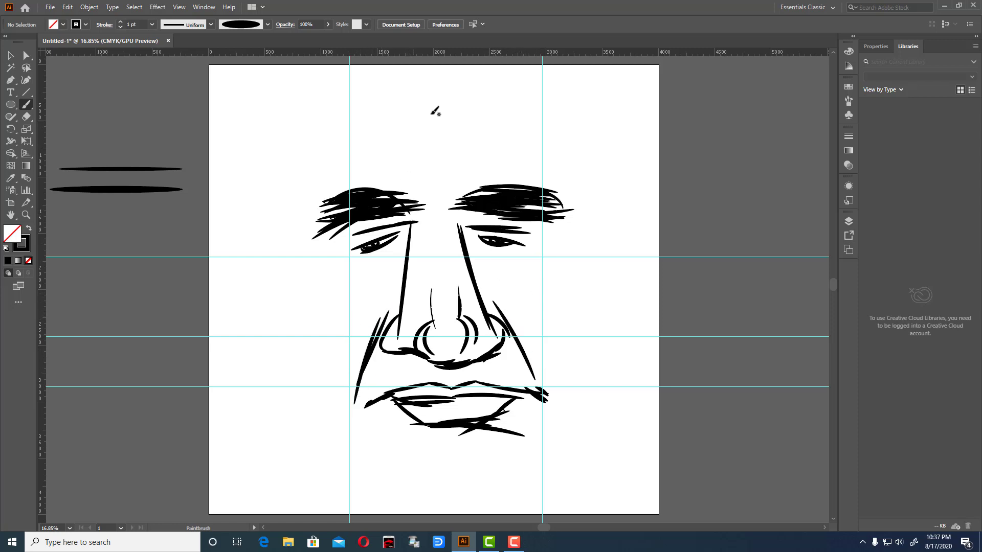
# Draw a long forehead wrinkle above the eyebrows crossed by short vertical creases.
pyautogui.moveTo(381, 149)
pyautogui.mouseDown()
pyautogui.moveTo(545, 144)
pyautogui.moveTo(399, 151)
pyautogui.mouseUp()
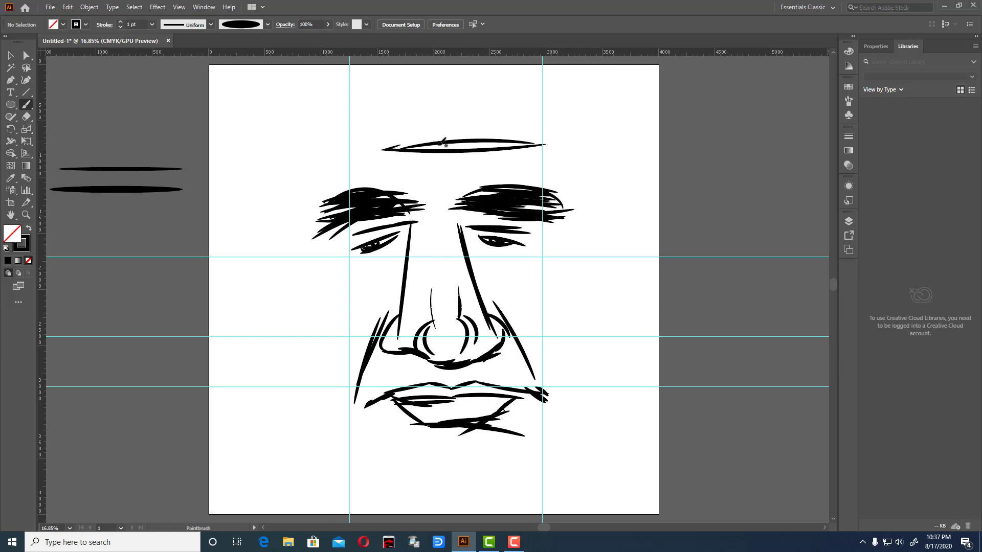
pyautogui.moveTo(457, 190); pyautogui.dragTo(456, 122)
pyautogui.moveTo(470, 114); pyautogui.dragTo(464, 174)
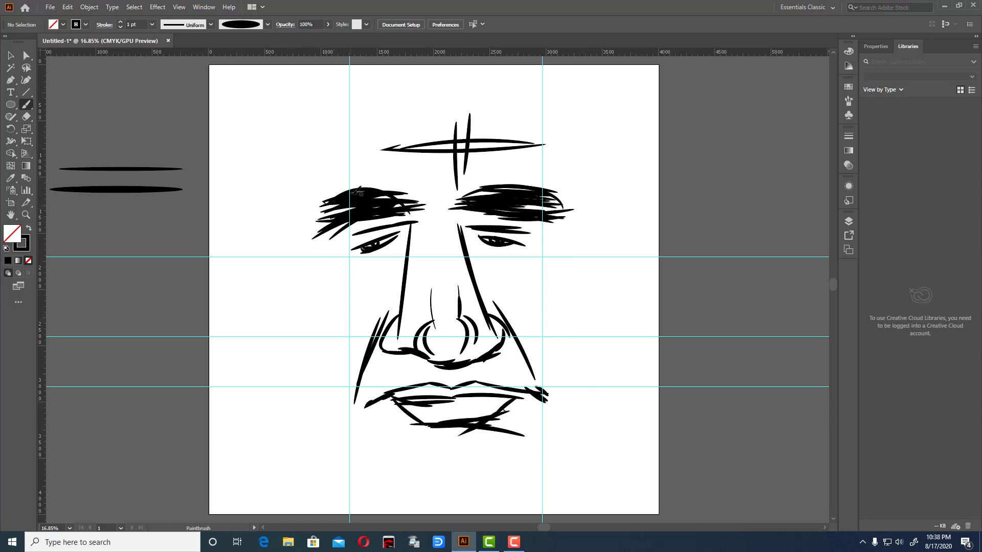
# Sketch a box and an arched triangle on the pasteboard, then draw the curved bald-head top.
pyautogui.moveTo(141, 78)
pyautogui.mouseDown()
pyautogui.moveTo(148, 141)
pyautogui.moveTo(189, 126)
pyautogui.mouseUp()
pyautogui.moveTo(136, 87)
pyautogui.mouseDown()
pyautogui.moveTo(179, 79)
pyautogui.moveTo(169, 85)
pyautogui.mouseUp()
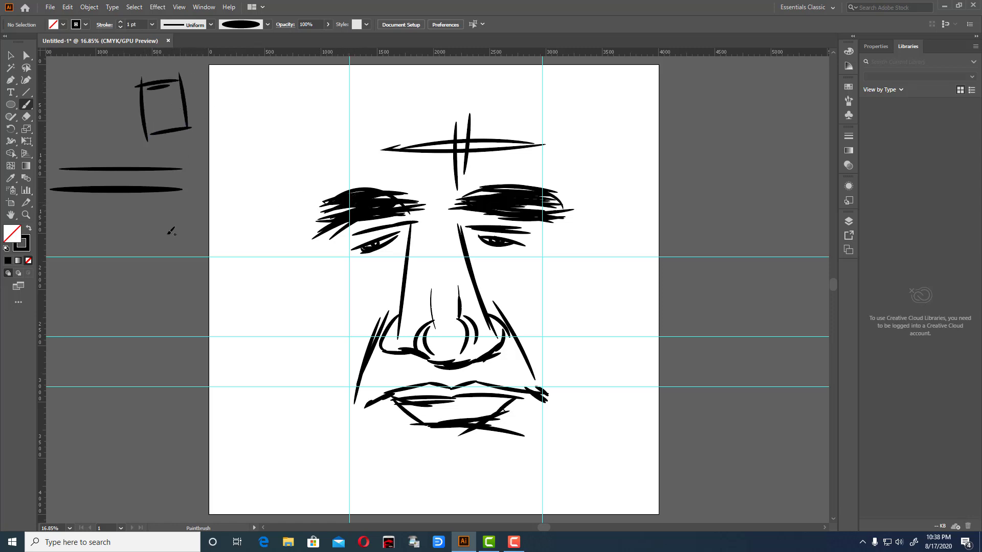
pyautogui.moveTo(168, 234); pyautogui.dragTo(219, 236)
pyautogui.moveTo(204, 199); pyautogui.dragTo(219, 238)
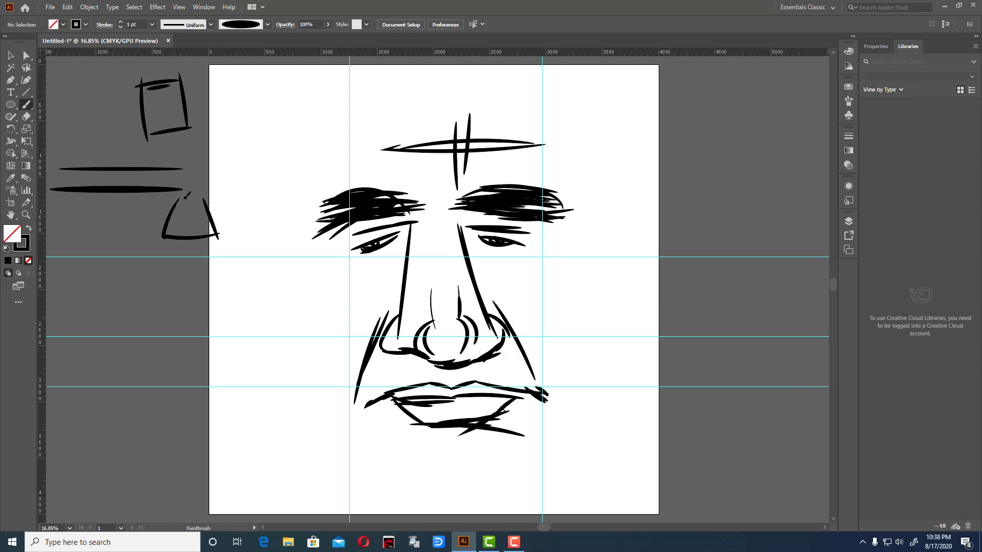
pyautogui.moveTo(184, 198); pyautogui.dragTo(209, 205)
pyautogui.moveTo(411, 91)
pyautogui.mouseDown()
pyautogui.moveTo(338, 176)
pyautogui.moveTo(338, 194)
pyautogui.moveTo(521, 98)
pyautogui.moveTo(566, 185)
pyautogui.mouseUp()
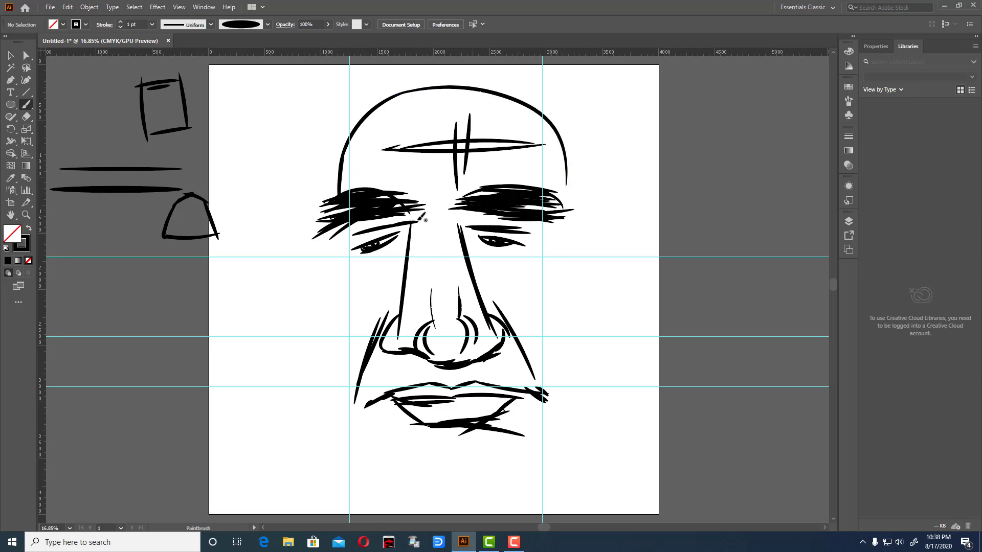
# Brush a first pass of the right temple line, then undo the stray cheek and extension strokes.
pyautogui.doubleClick(25, 106)
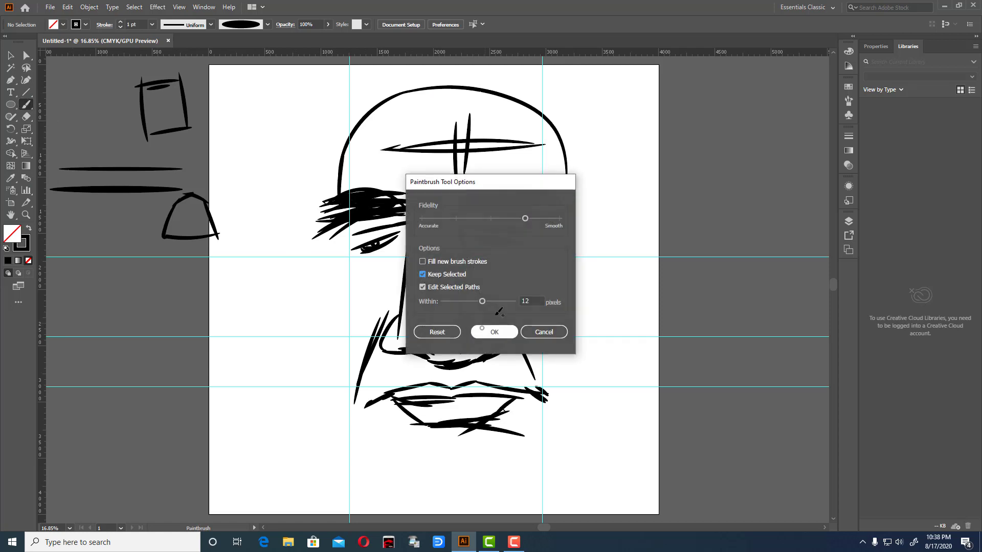
pyautogui.click(494, 332)
pyautogui.moveTo(566, 178); pyautogui.dragTo(566, 246)
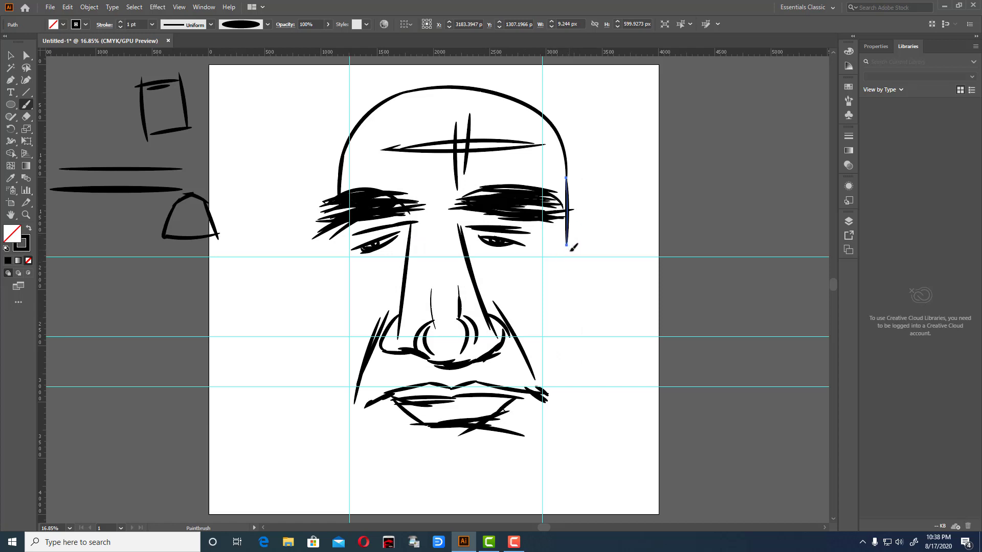
pyautogui.moveTo(566, 245)
pyautogui.mouseDown()
pyautogui.moveTo(568, 302)
pyautogui.moveTo(509, 473)
pyautogui.mouseUp()
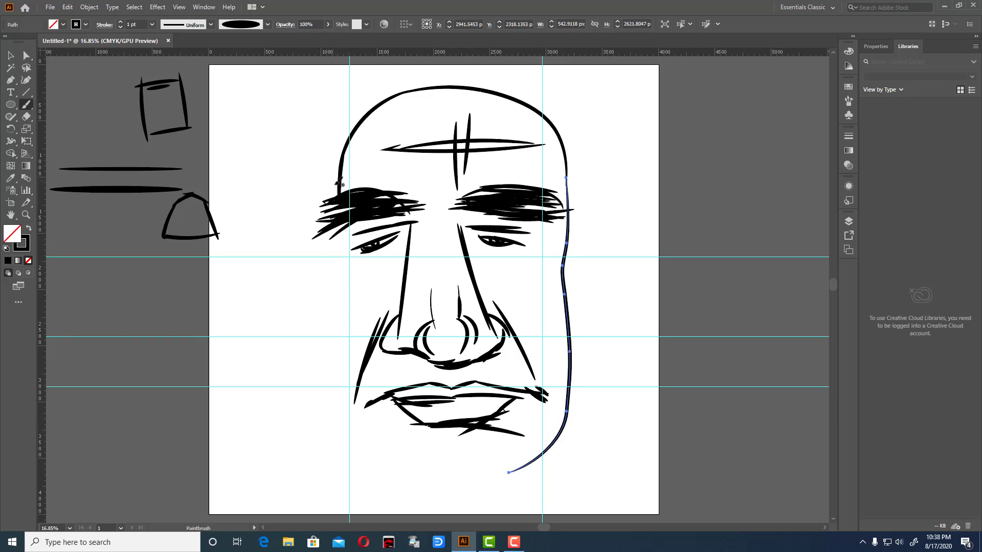
pyautogui.moveTo(339, 195)
pyautogui.mouseDown()
pyautogui.moveTo(504, 474)
pyautogui.moveTo(527, 467)
pyautogui.mouseUp()
pyautogui.press('v')
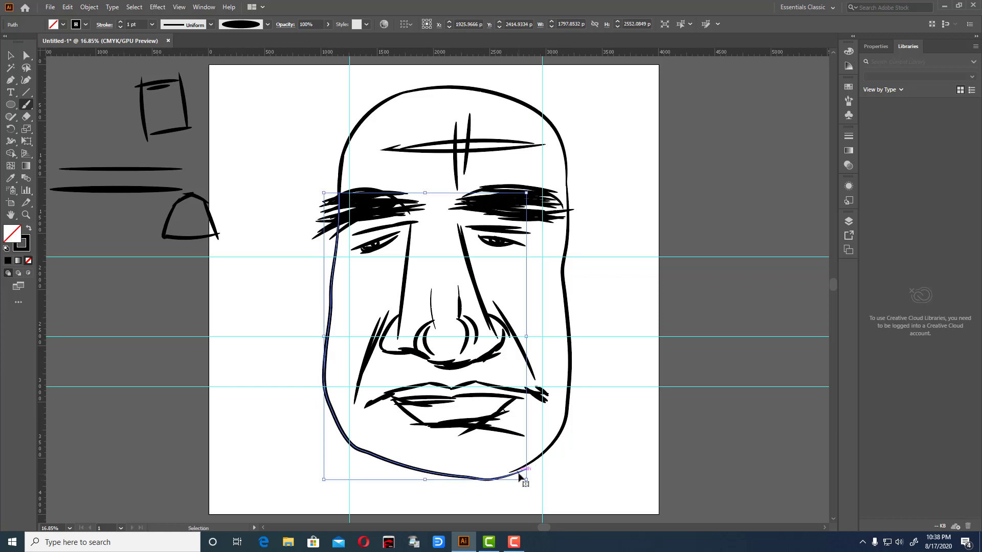
pyautogui.hotkey('ctrl', 'z')
pyautogui.hotkey('ctrl', 'z')
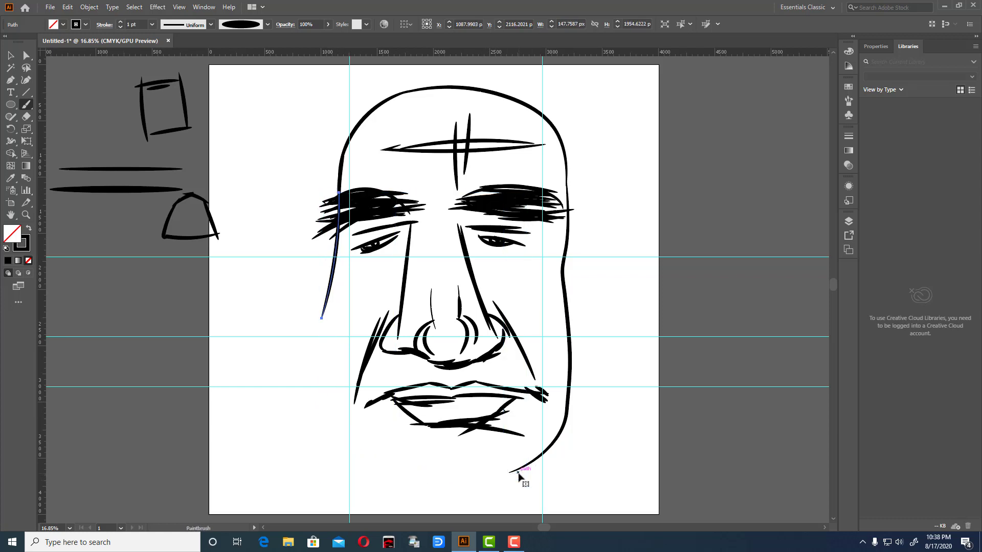
pyautogui.hotkey('ctrl', 'z')
pyautogui.hotkey('ctrl', 'z')
pyautogui.hotkey('ctrl', 'z')
pyautogui.hotkey('ctrl', 'z')
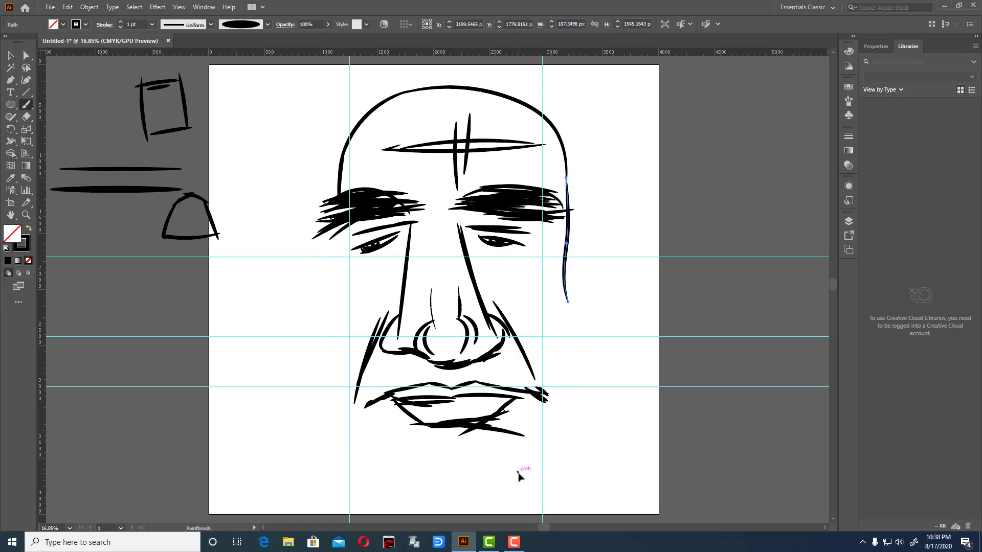
pyautogui.hotkey('ctrl', 'z')
pyautogui.hotkey('ctrl', 'z')
pyautogui.press('b')
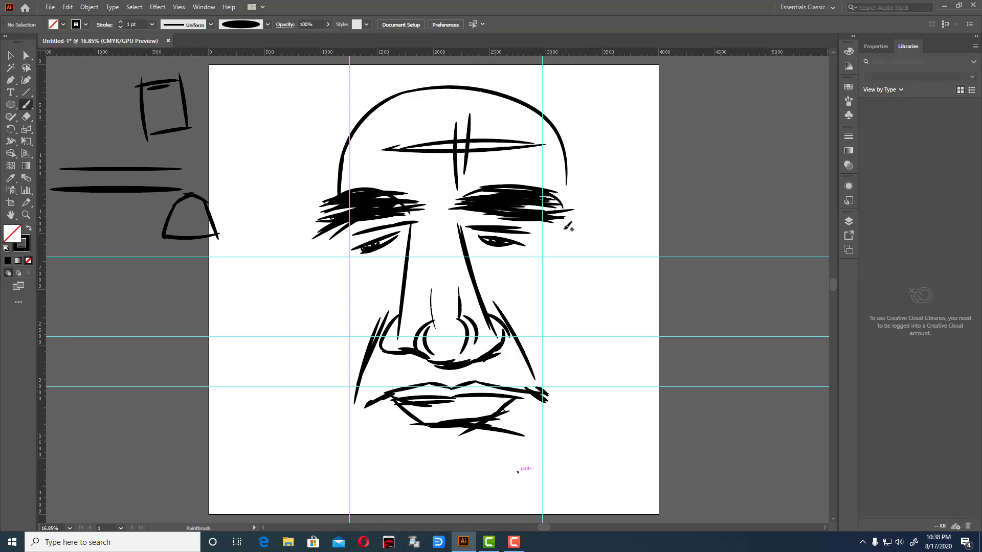
# Redraw the right temple and jaw line down to the chin, finishing with curled chin strokes.
pyautogui.moveTo(566, 175)
pyautogui.mouseDown()
pyautogui.moveTo(561, 233)
pyautogui.moveTo(587, 445)
pyautogui.mouseUp()
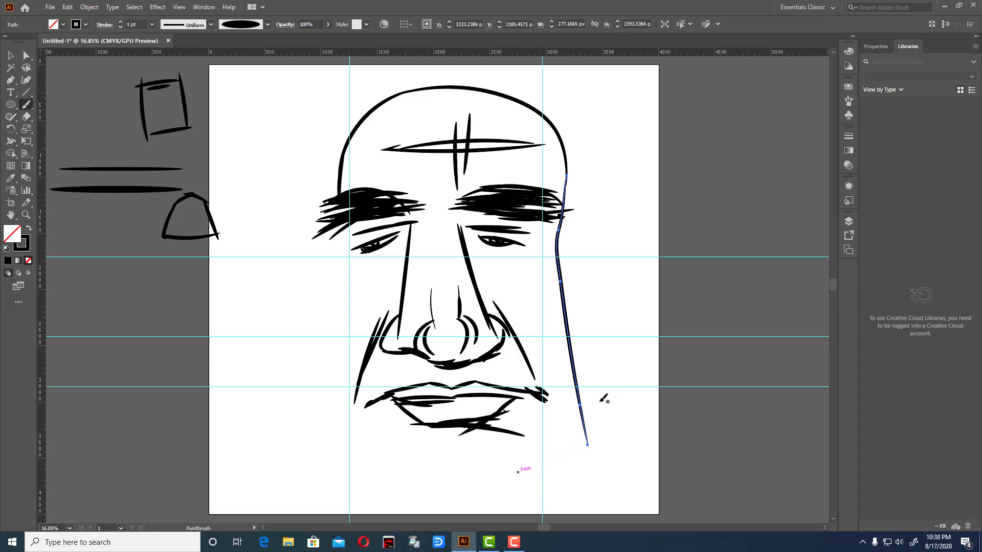
pyautogui.scroll(-2, 604, 399)
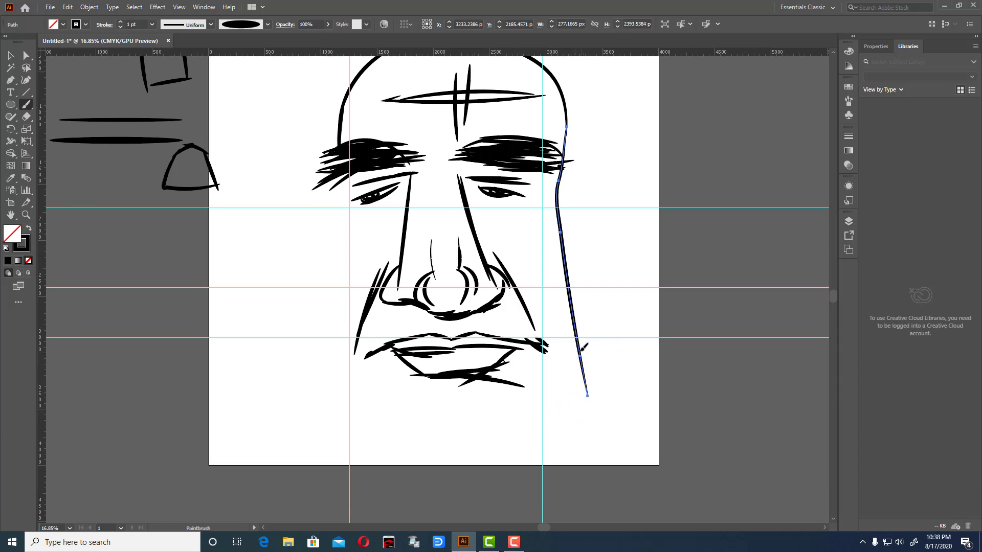
pyautogui.moveTo(580, 350); pyautogui.dragTo(514, 446)
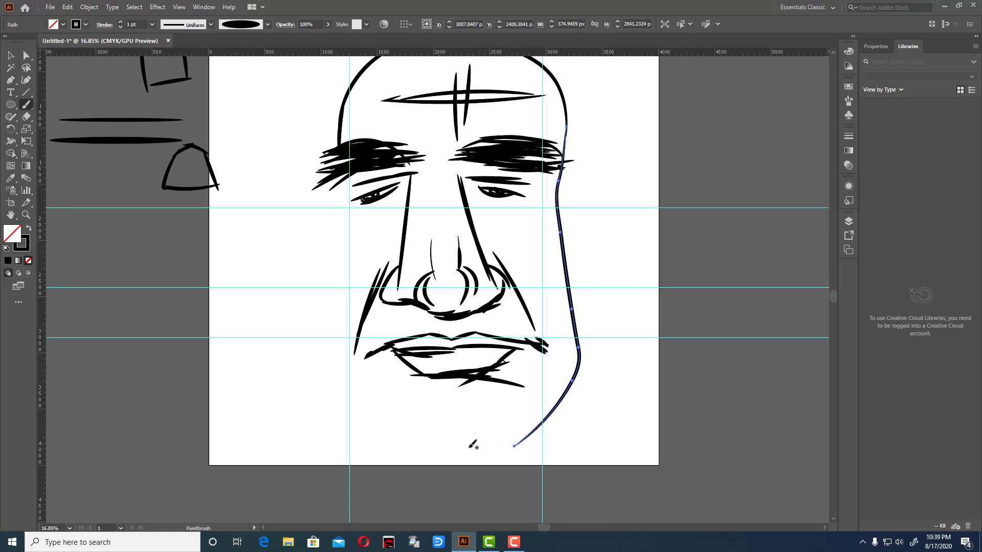
pyautogui.moveTo(455, 448); pyautogui.dragTo(530, 441)
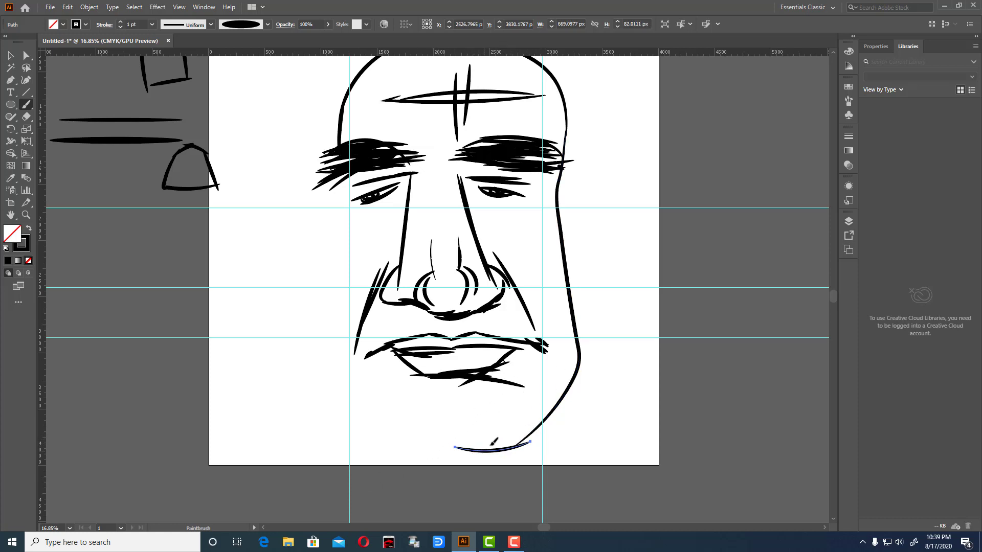
pyautogui.moveTo(441, 447); pyautogui.dragTo(511, 422)
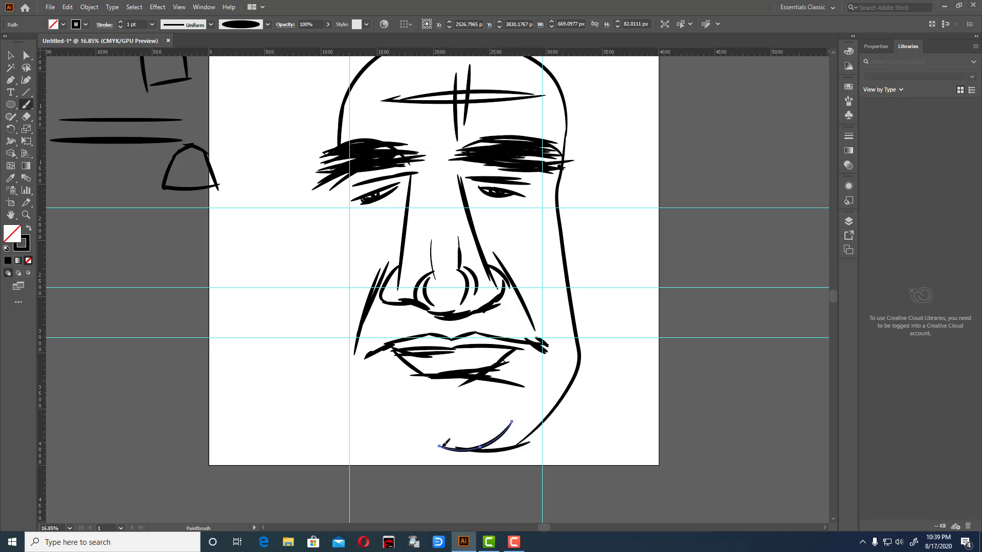
pyautogui.moveTo(441, 434)
pyautogui.mouseDown()
pyautogui.moveTo(472, 425)
pyautogui.moveTo(471, 452)
pyautogui.mouseUp()
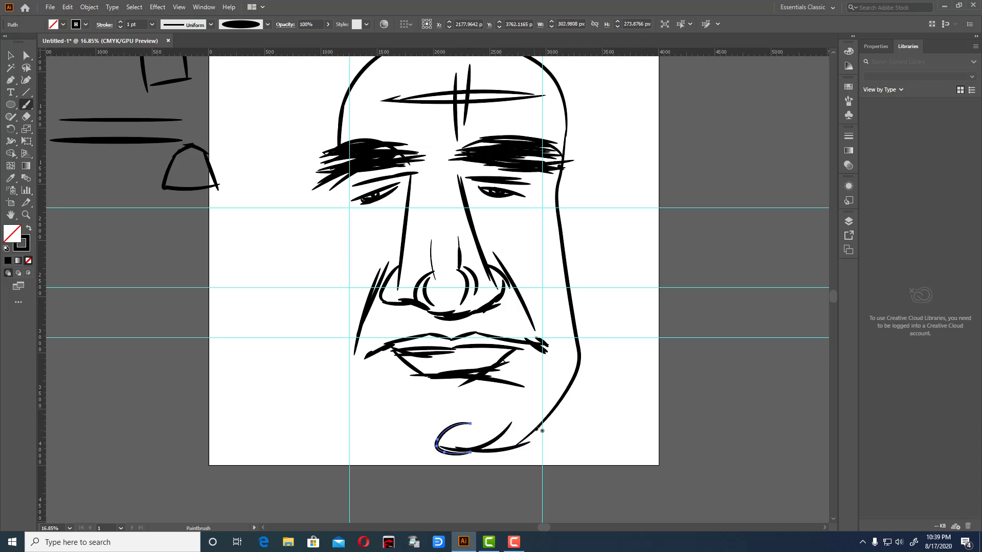
pyautogui.scroll(2, 62, 207)
# Paste a copy of the right jaw line in front and reflect it vertically.
pyautogui.click(10, 54)
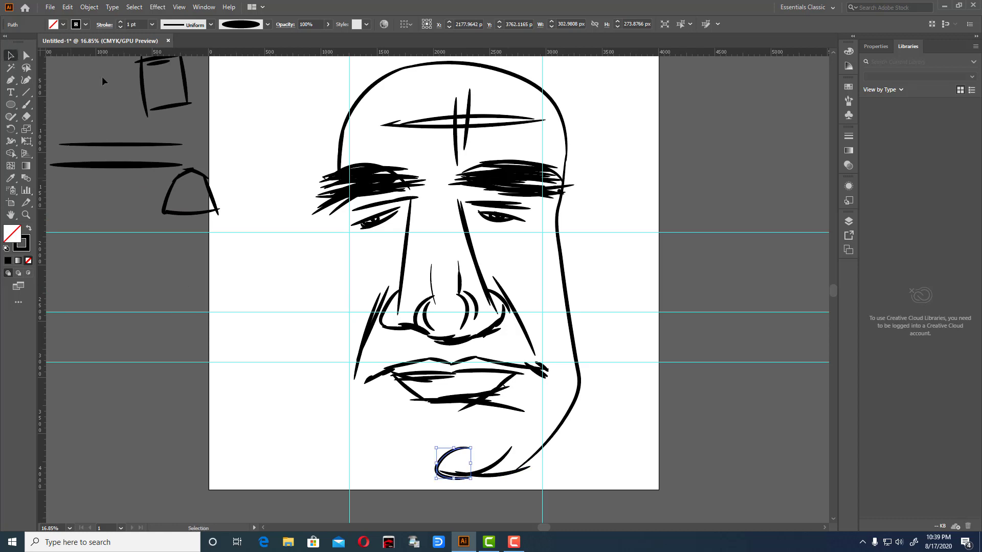
pyautogui.click(572, 330)
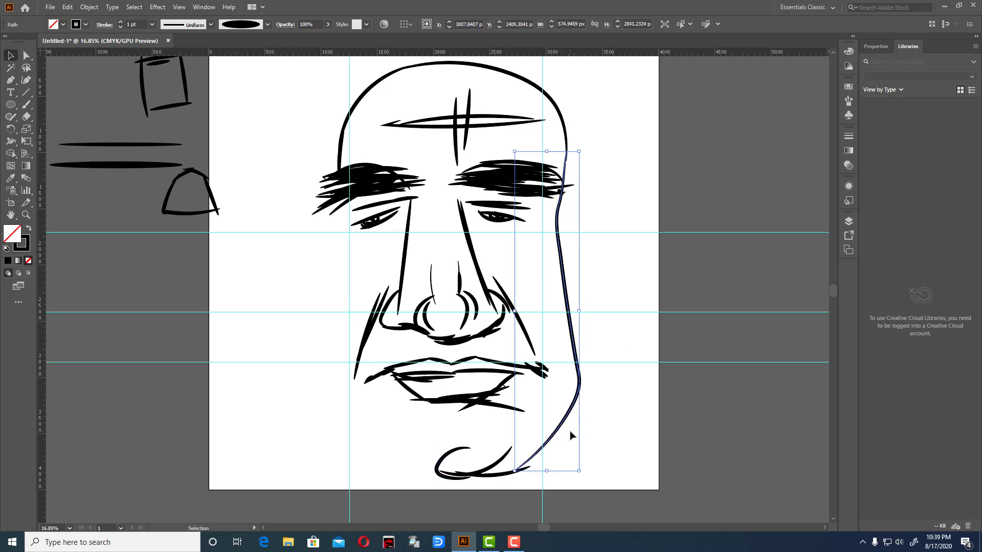
pyautogui.press('a')
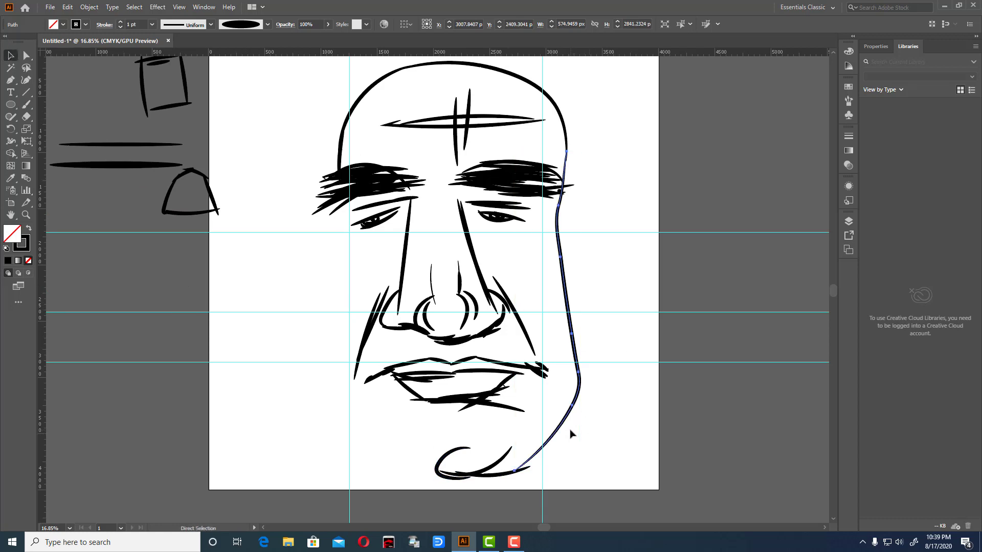
pyautogui.press('v')
pyautogui.rightClick(570, 399)
pyautogui.moveTo(600, 333)
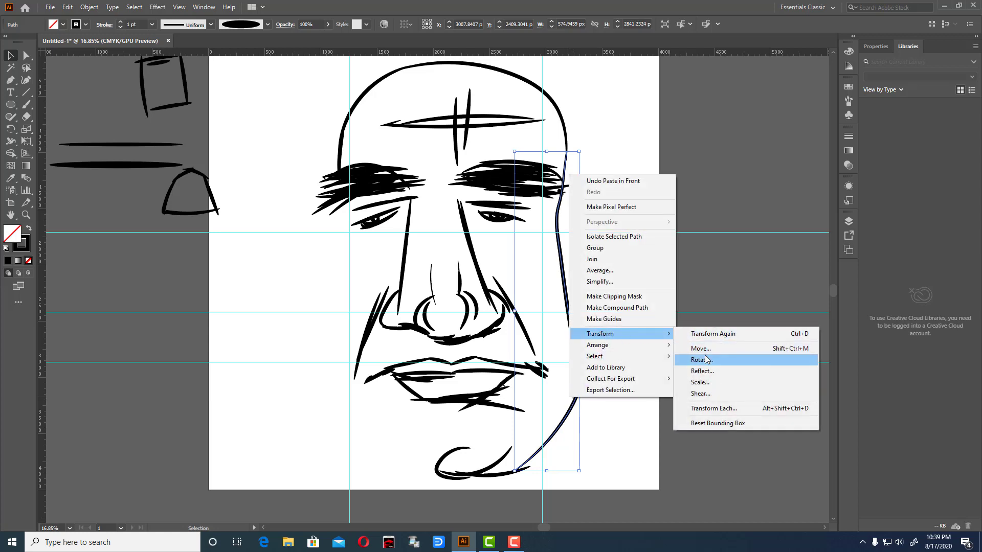
pyautogui.click(701, 371)
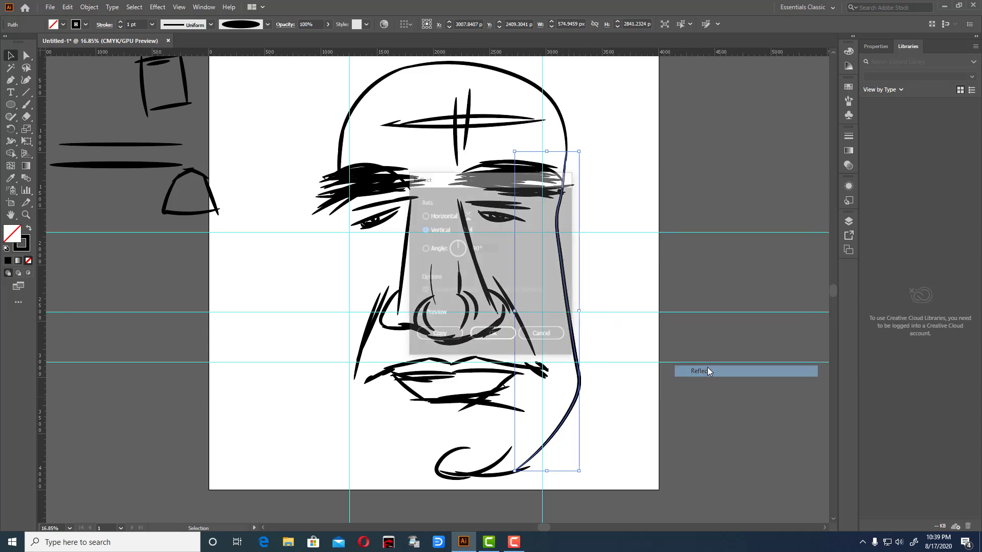
pyautogui.click(419, 315)
pyautogui.click(497, 339)
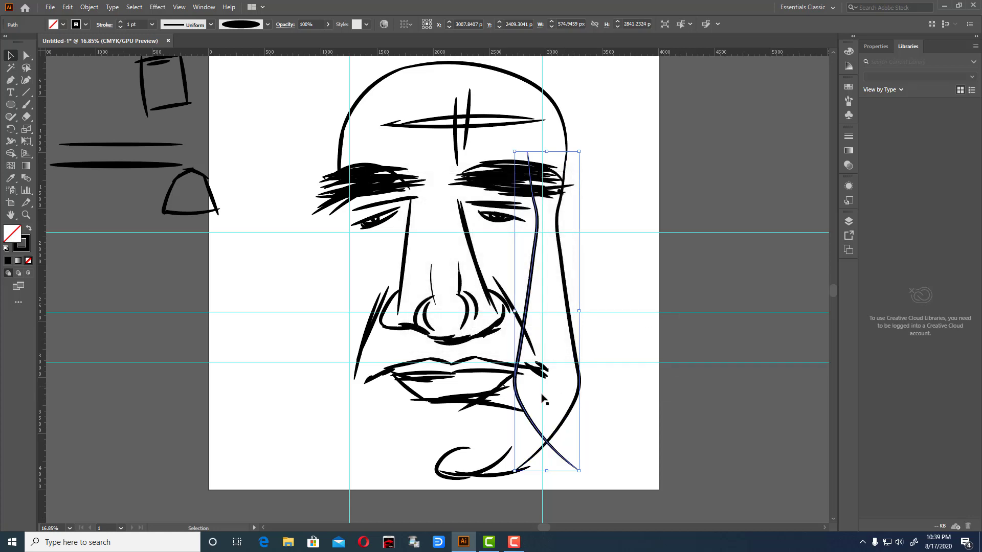
# Move the mirrored jaw line to the face's left side and resize it to fit.
pyautogui.moveTo(530, 420)
pyautogui.mouseDown()
pyautogui.moveTo(335, 414)
pyautogui.moveTo(335, 424)
pyautogui.mouseUp()
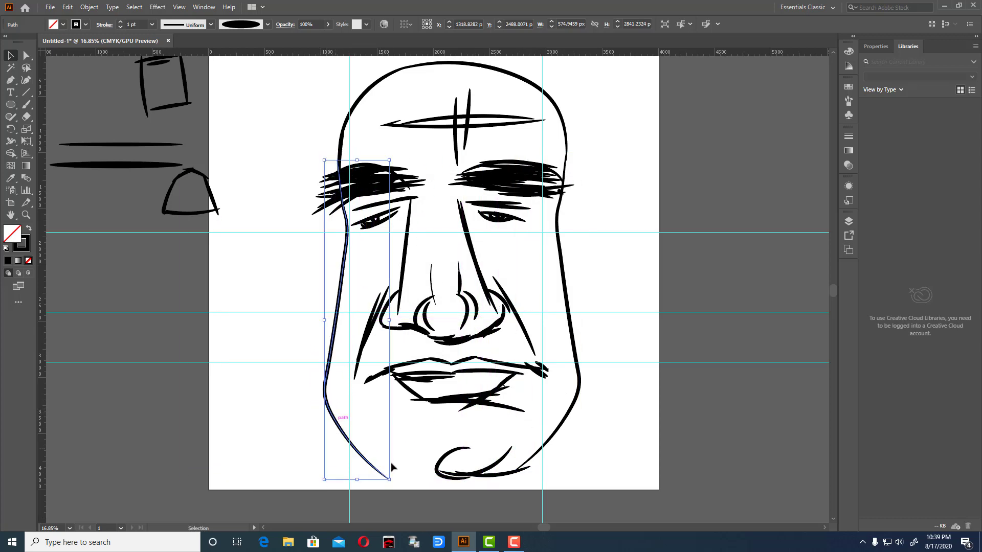
pyautogui.moveTo(390, 471); pyautogui.dragTo(409, 466)
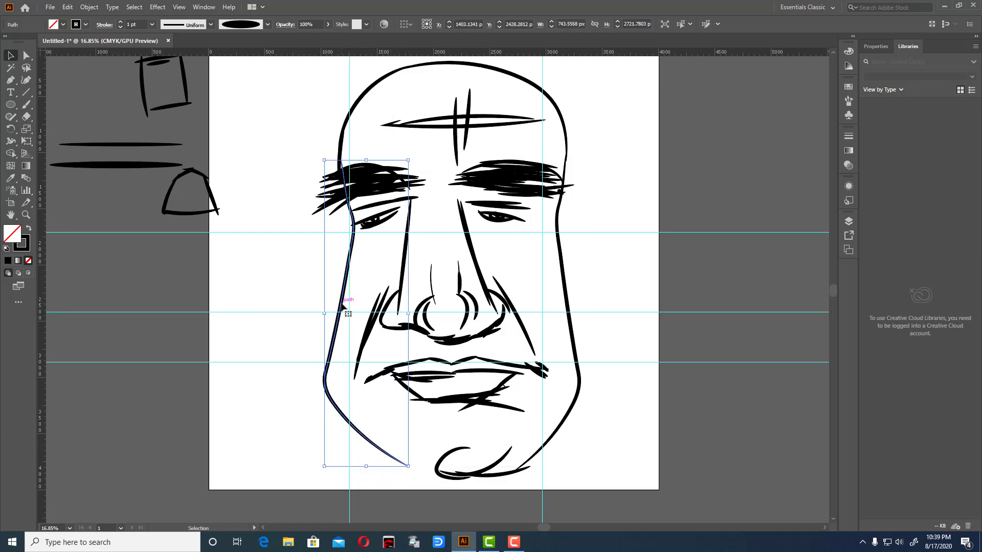
pyautogui.moveTo(343, 305); pyautogui.dragTo(333, 306)
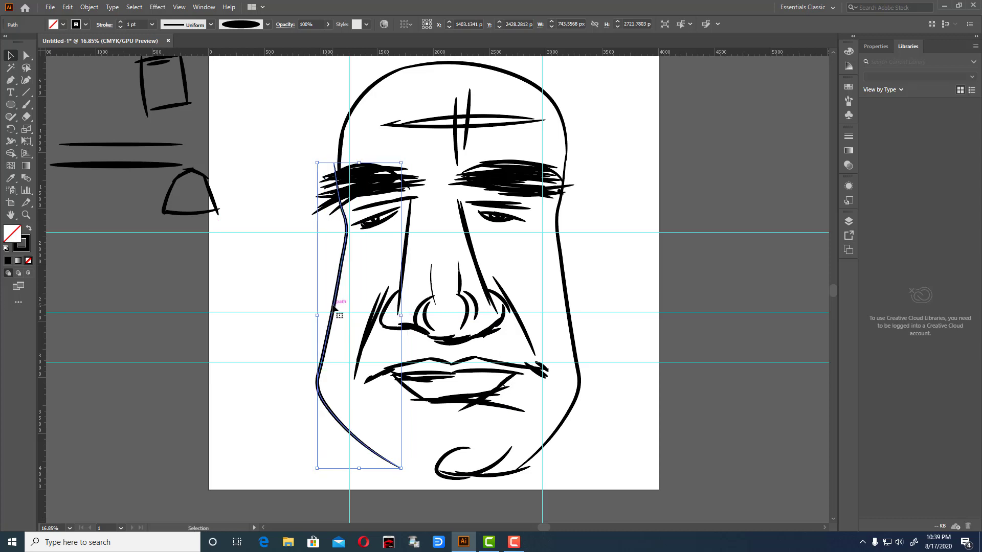
# Nudge the top-left and top head arcs upward, widen the top arc, and lengthen the left-eyebrow stroke.
pyautogui.click(358, 106)
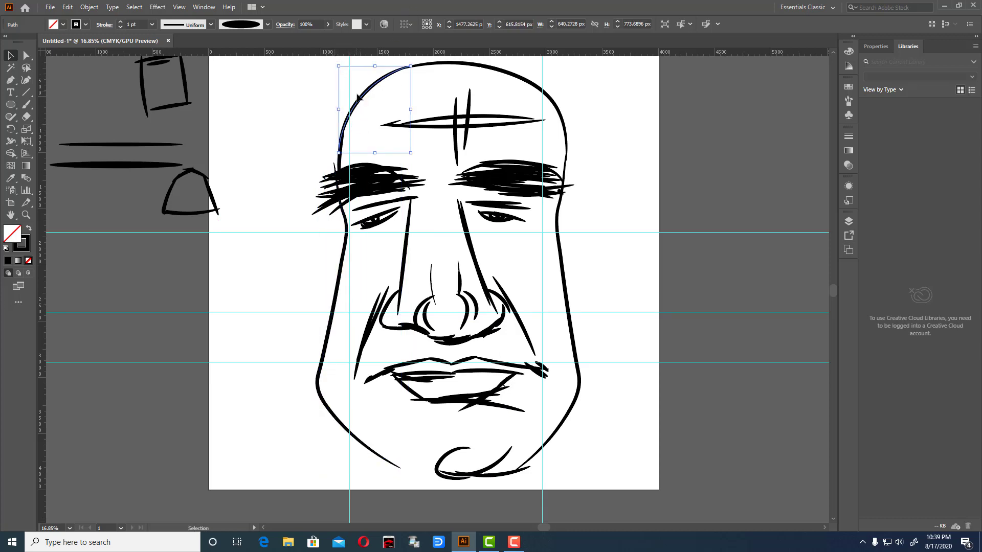
pyautogui.moveTo(357, 94); pyautogui.dragTo(349, 89)
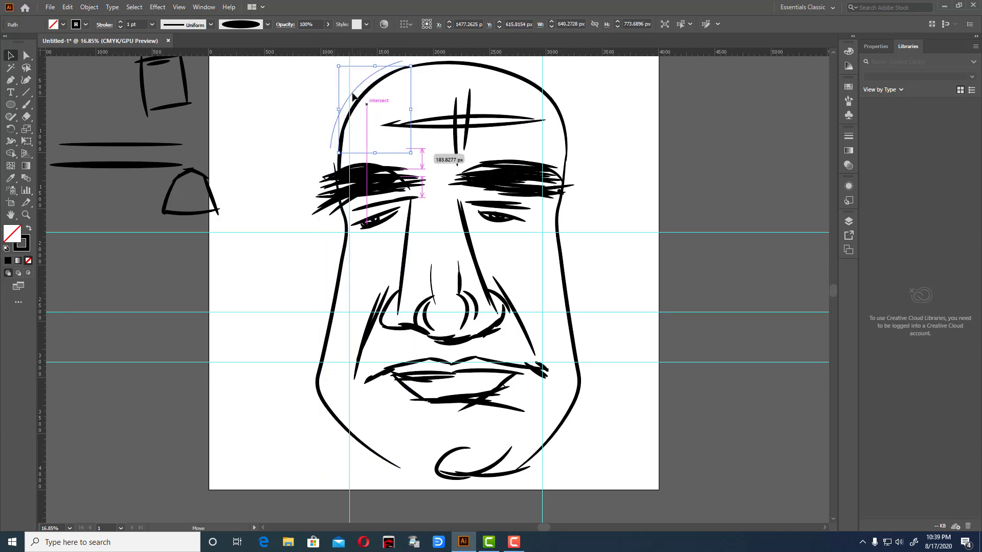
pyautogui.click(482, 66)
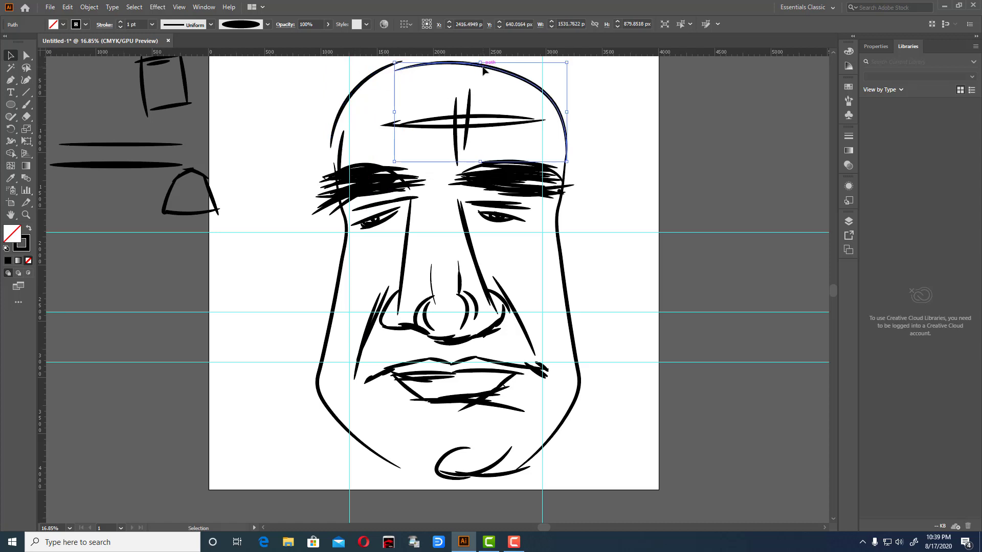
pyautogui.moveTo(484, 68); pyautogui.dragTo(486, 60)
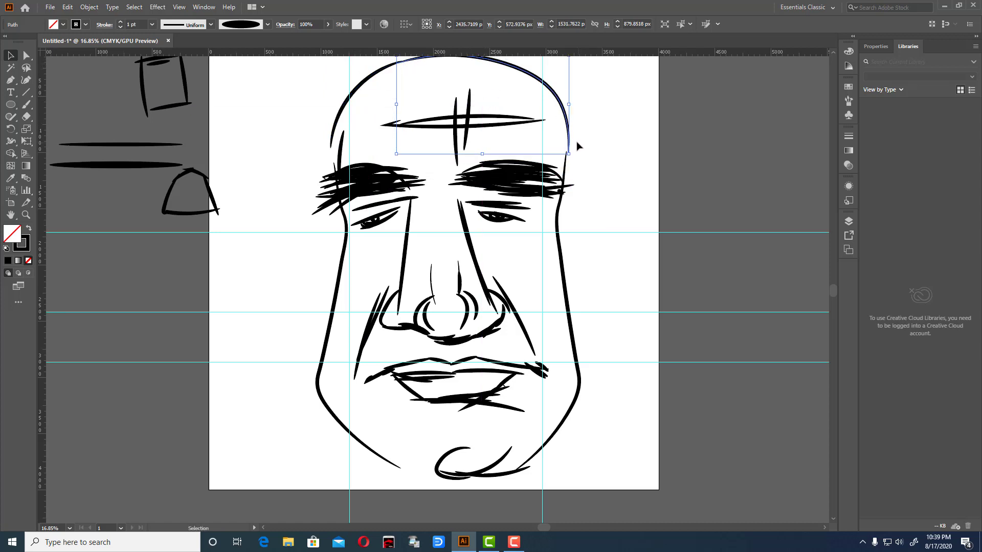
pyautogui.moveTo(569, 104); pyautogui.dragTo(565, 108)
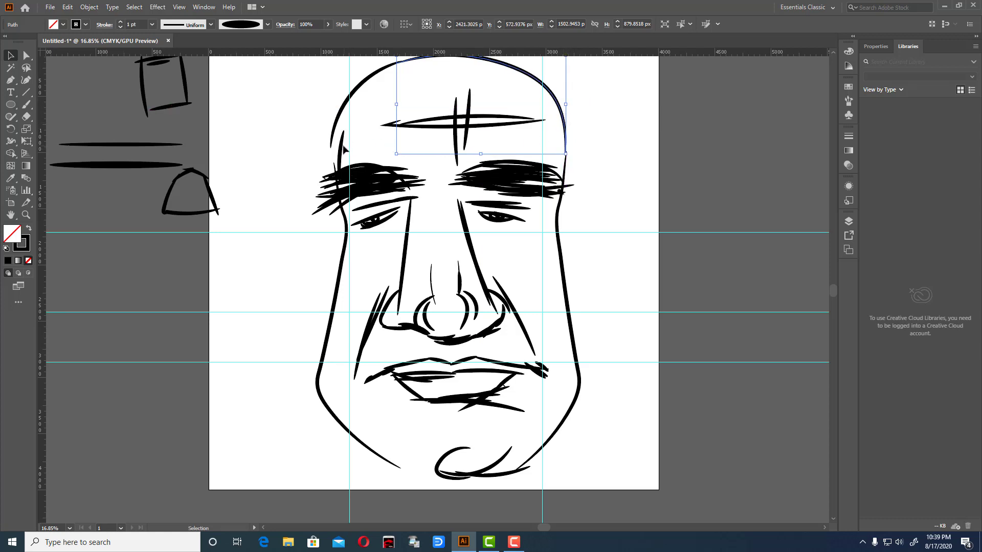
pyautogui.moveTo(344, 148); pyautogui.dragTo(345, 179)
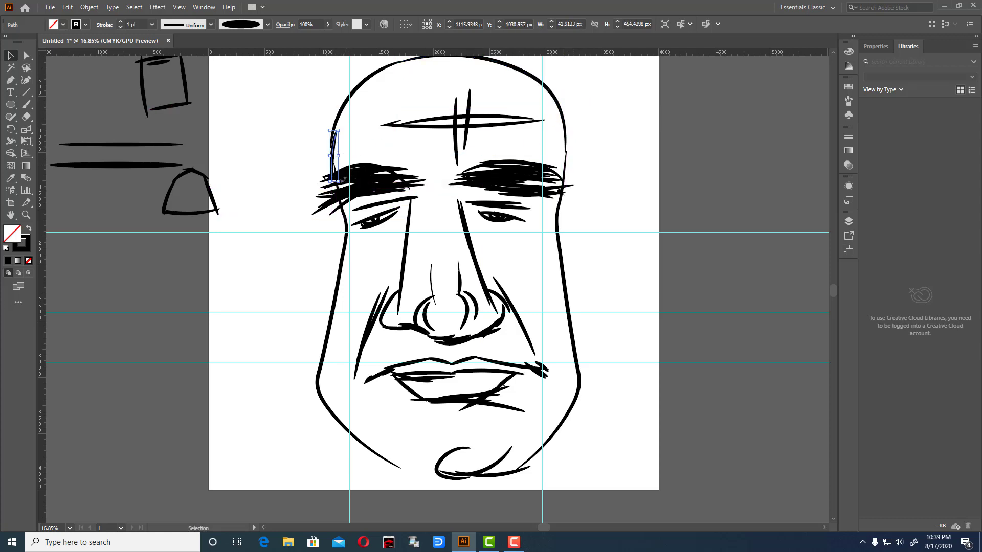
pyautogui.hotkey('ctrl', 'shift', 'a')
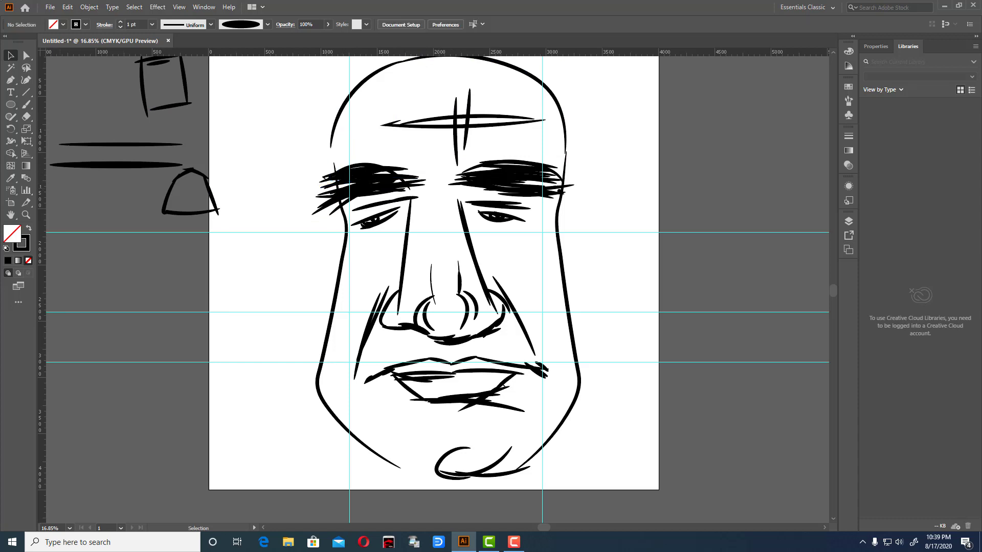
# Paint a left temple stroke reaching up to the head and a short stroke under the chin.
pyautogui.click(26, 104)
pyautogui.moveTo(330, 145); pyautogui.dragTo(338, 179)
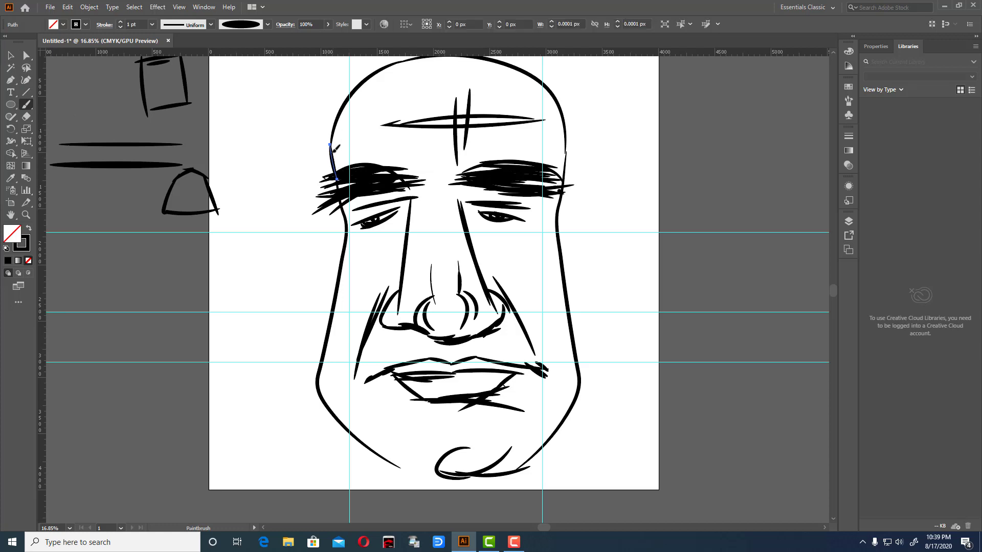
pyautogui.moveTo(331, 145)
pyautogui.mouseDown()
pyautogui.moveTo(337, 118)
pyautogui.moveTo(393, 68)
pyautogui.mouseUp()
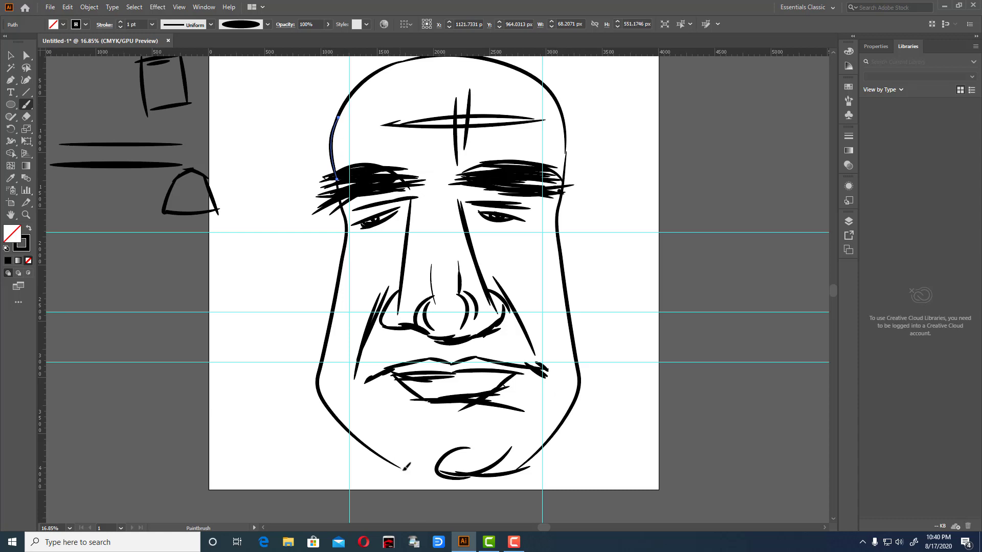
pyautogui.moveTo(433, 477); pyautogui.dragTo(452, 470)
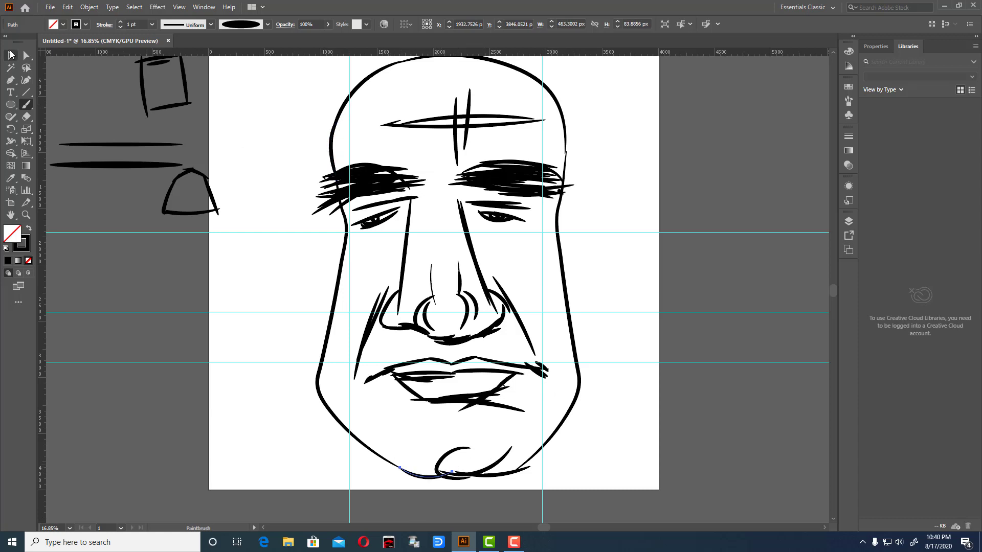
pyautogui.click(10, 55)
pyautogui.click(597, 126)
pyautogui.click(566, 136)
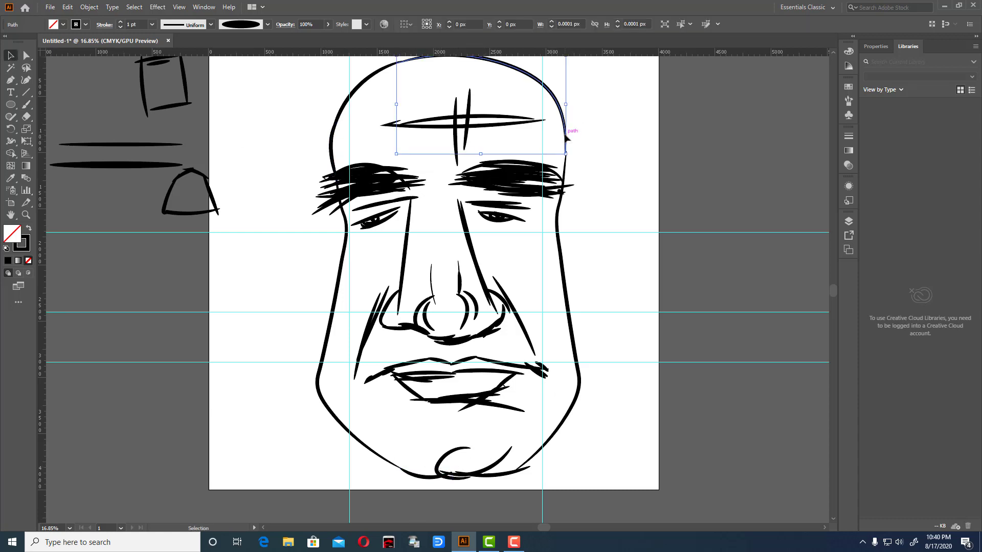
pyautogui.scroll(2, 560, 151)
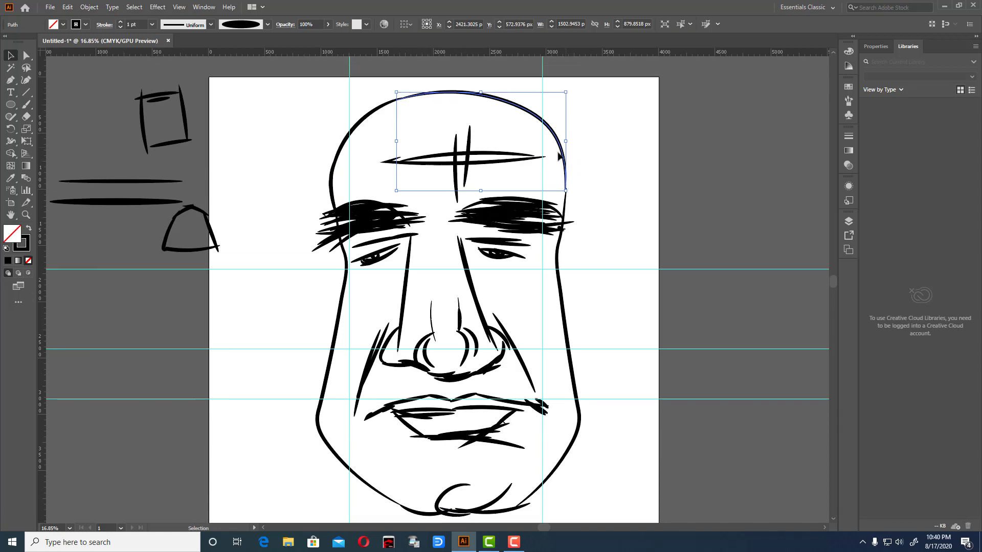
# Select the left head, lower-left, chin and right outline pieces and Join them into one path.
pyautogui.keyDown('shift'); pyautogui.click(351, 124); pyautogui.keyUp('shift')
pyautogui.keyDown('shift'); pyautogui.click(344, 286); pyautogui.keyUp('shift')
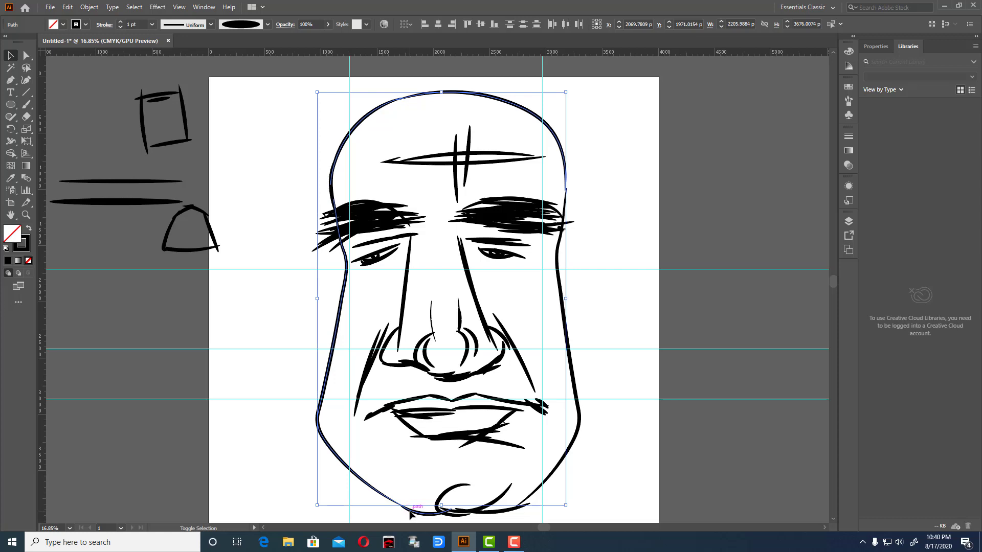
pyautogui.keyDown('shift'); pyautogui.click(438, 509); pyautogui.keyUp('shift')
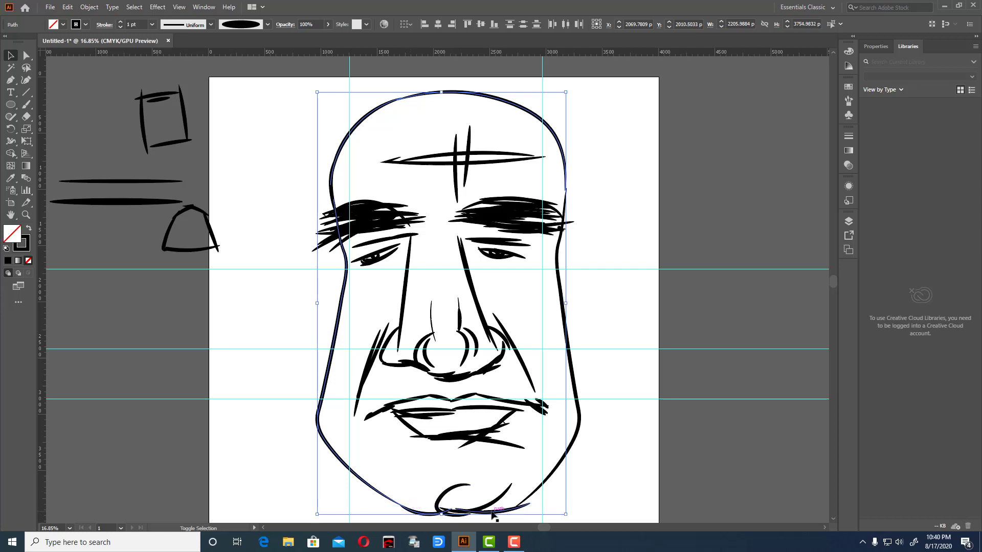
pyautogui.keyDown('shift'); pyautogui.click(557, 473); pyautogui.keyUp('shift')
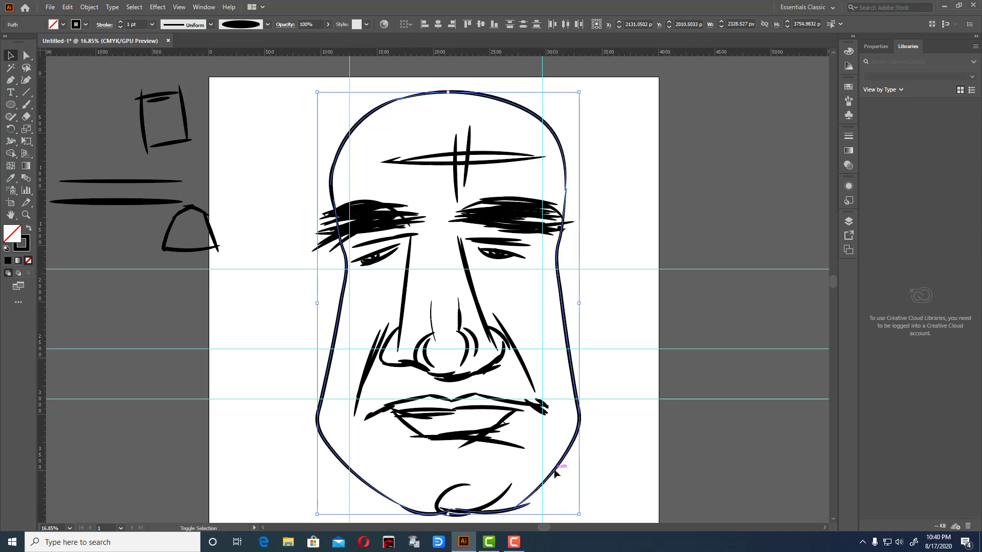
pyautogui.rightClick(556, 336)
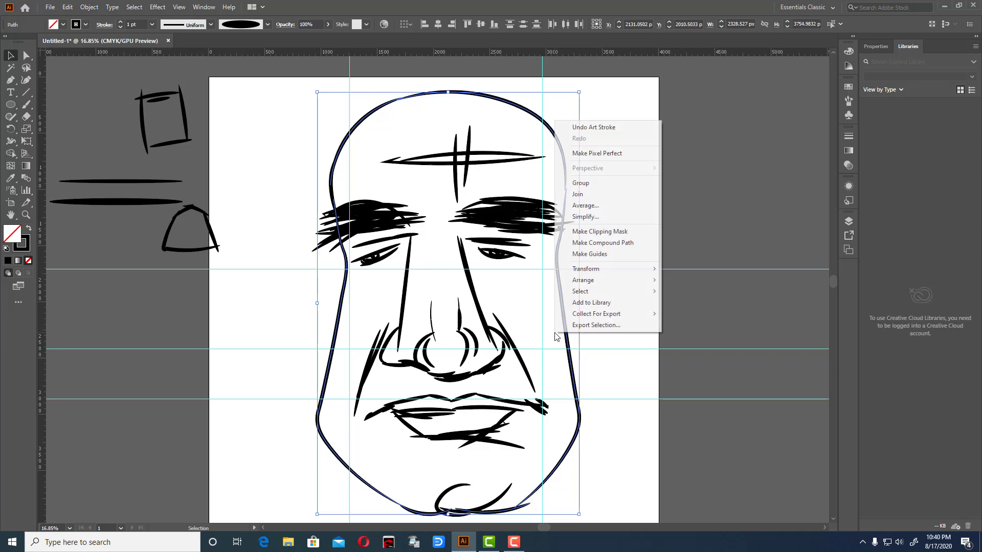
pyautogui.click(598, 195)
pyautogui.click(622, 193)
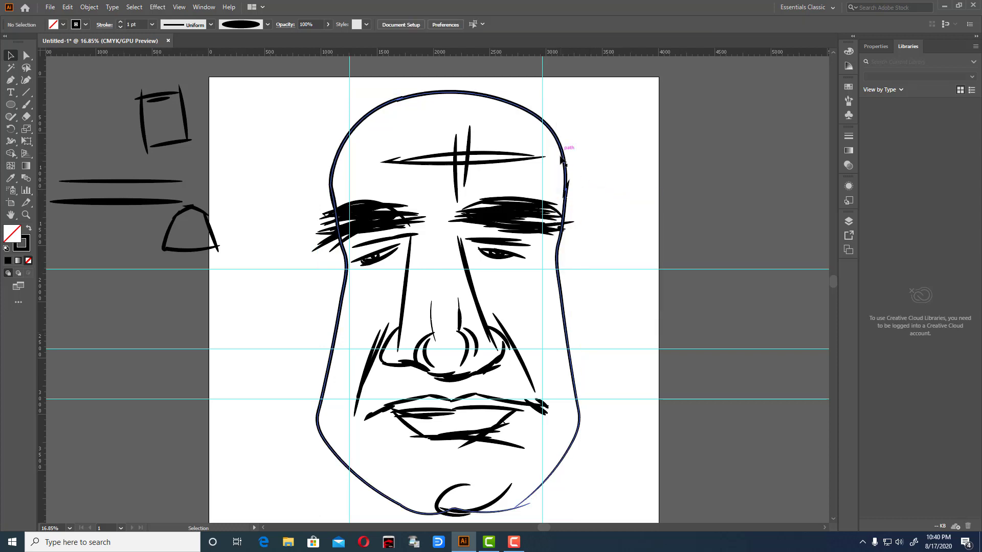
pyautogui.click(564, 163)
pyautogui.scroll(-2, 609, 197)
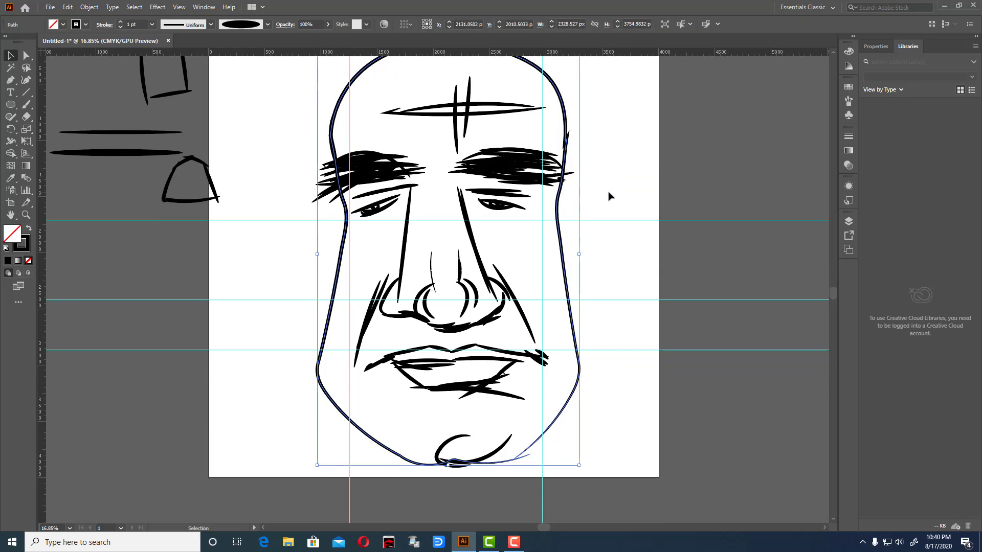
# Smooth the kinks on the head outline's right side, left side and right end of the chin.
pyautogui.rightClick(11, 117)
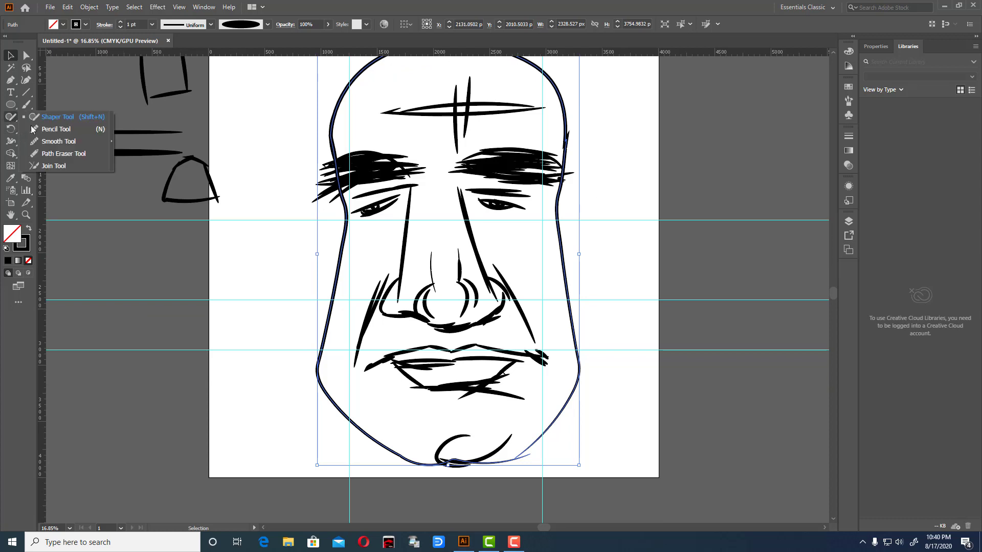
pyautogui.click(43, 141)
pyautogui.scroll(1, 467, 158)
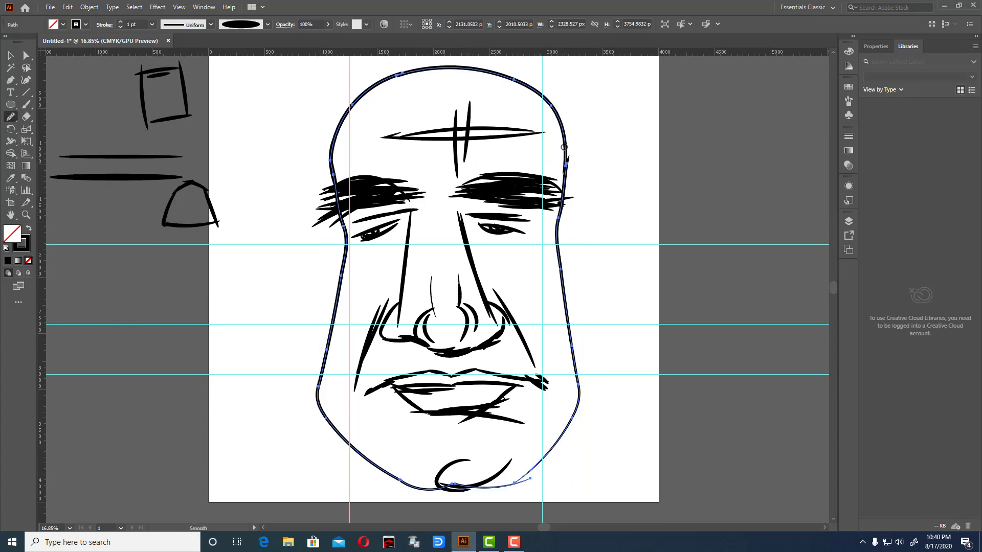
pyautogui.moveTo(564, 147); pyautogui.dragTo(564, 193)
pyautogui.moveTo(334, 174); pyautogui.dragTo(343, 225)
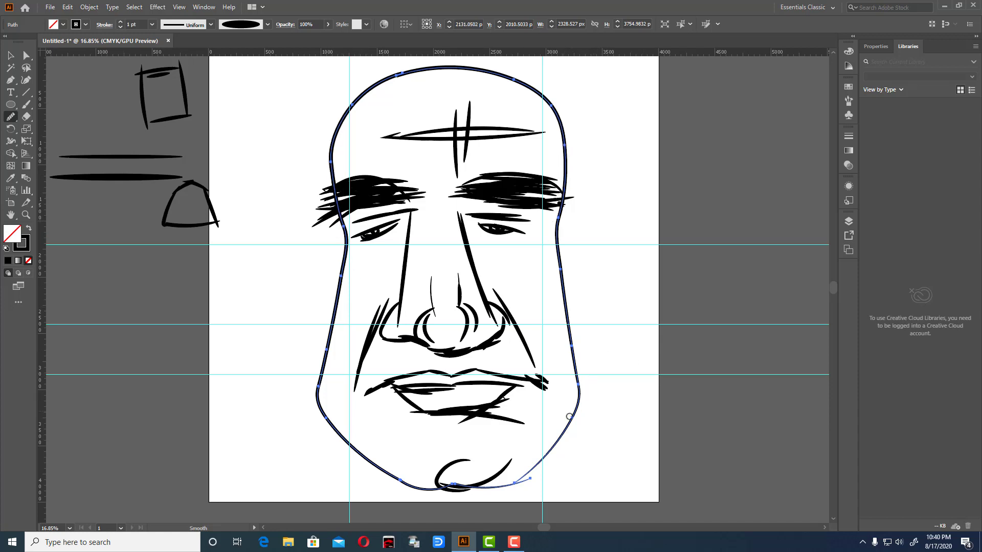
pyautogui.moveTo(513, 483); pyautogui.dragTo(524, 482)
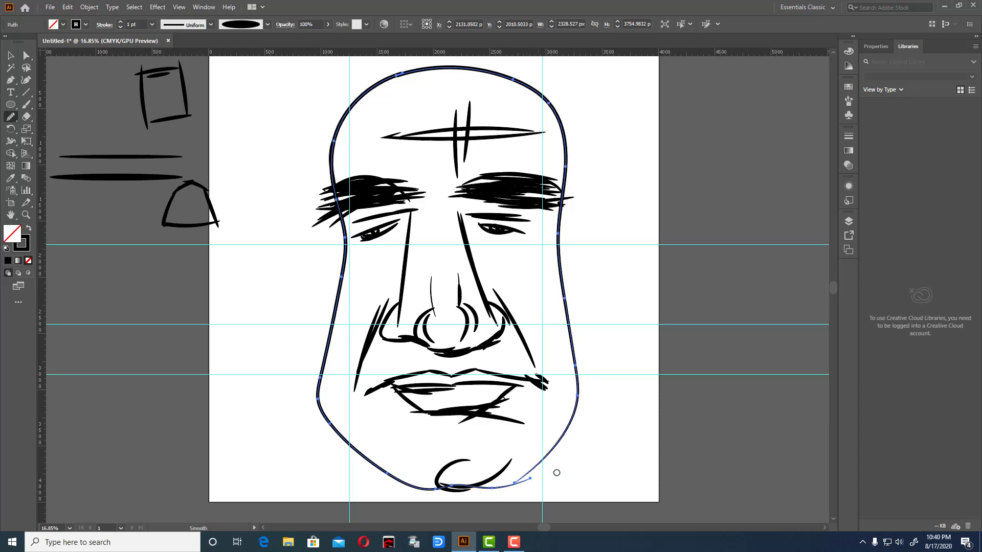
pyautogui.click(26, 79)
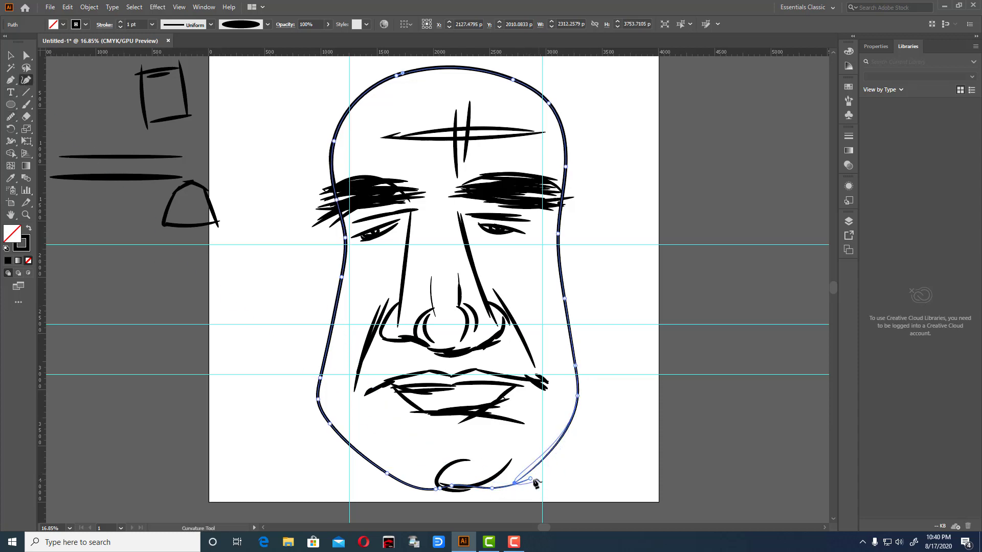
pyautogui.press('Escape')
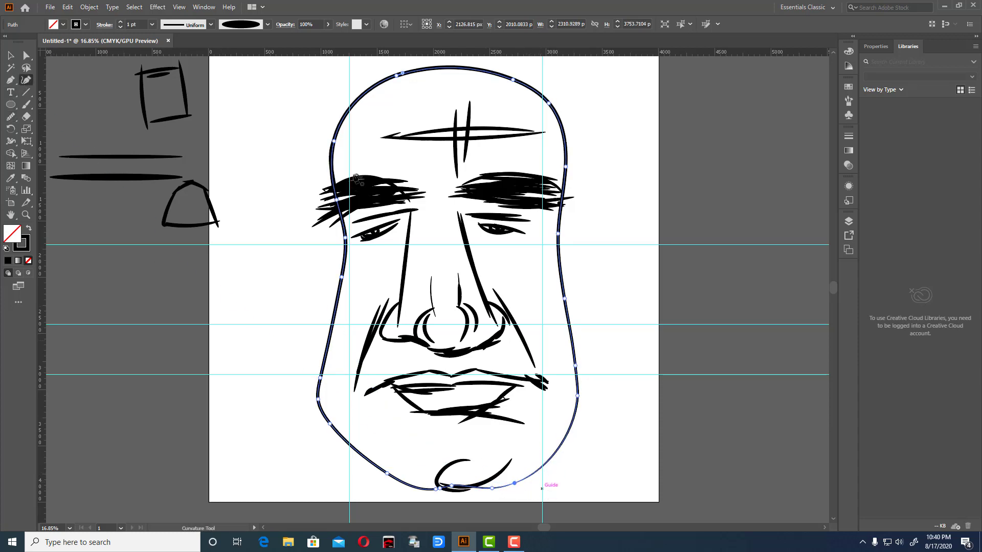
pyautogui.click(11, 55)
pyautogui.click(601, 176)
pyautogui.scroll(-2, 604, 204)
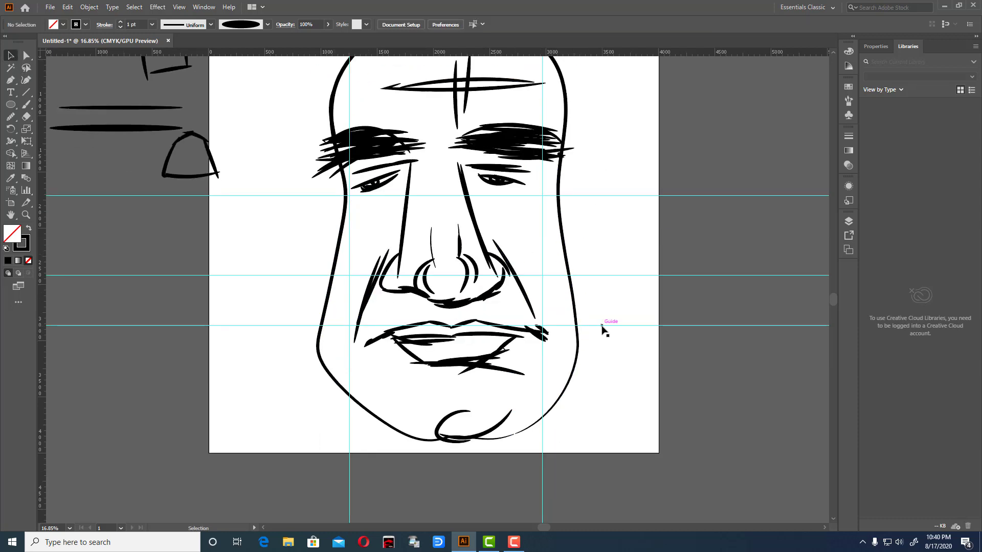
# Pull the lower-right jaw outward with the Curvature Tool, deleting the kinked anchor to smooth it.
pyautogui.click(580, 344)
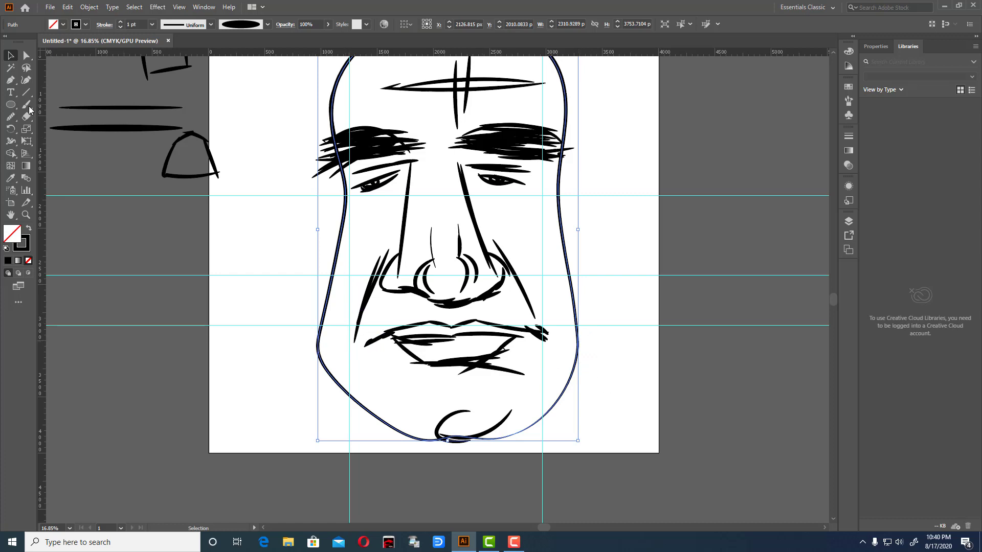
pyautogui.click(26, 80)
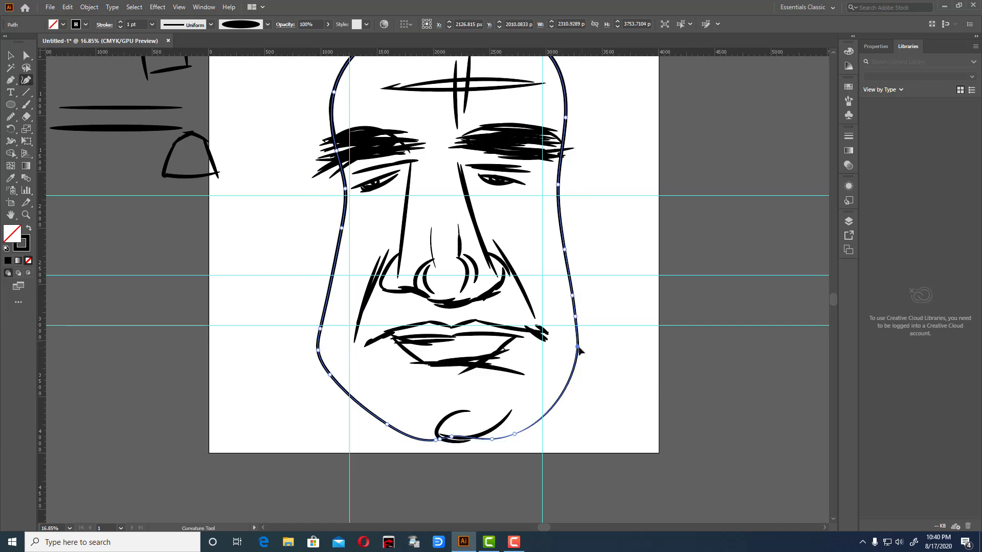
pyautogui.moveTo(578, 347); pyautogui.dragTo(588, 350)
pyautogui.click(572, 316)
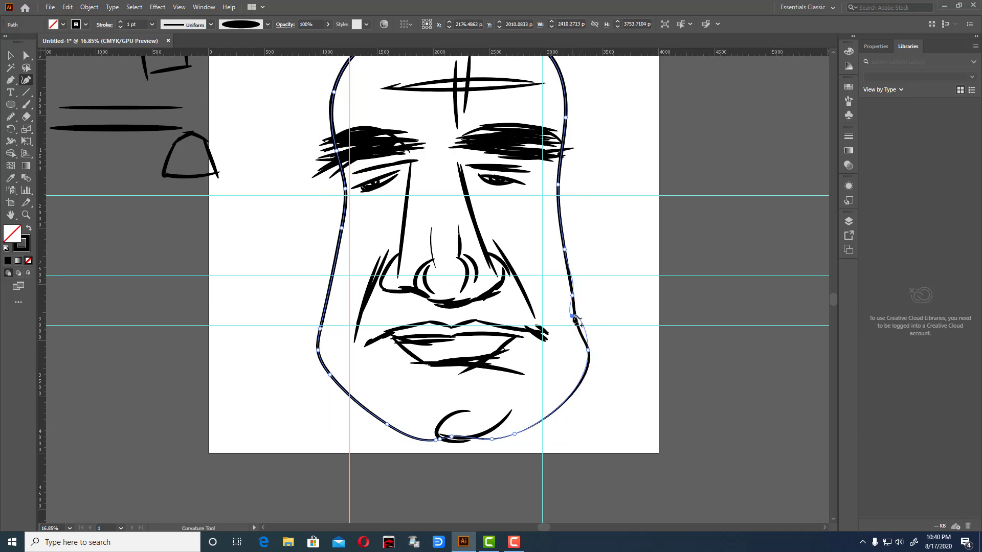
pyautogui.moveTo(573, 316); pyautogui.dragTo(580, 315)
pyautogui.press('Delete')
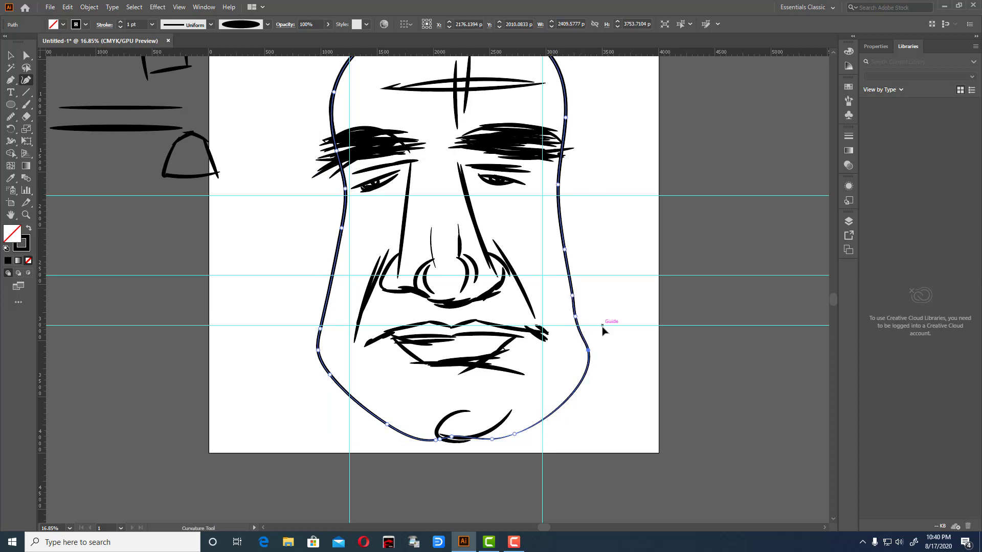
pyautogui.moveTo(575, 317); pyautogui.dragTo(575, 292)
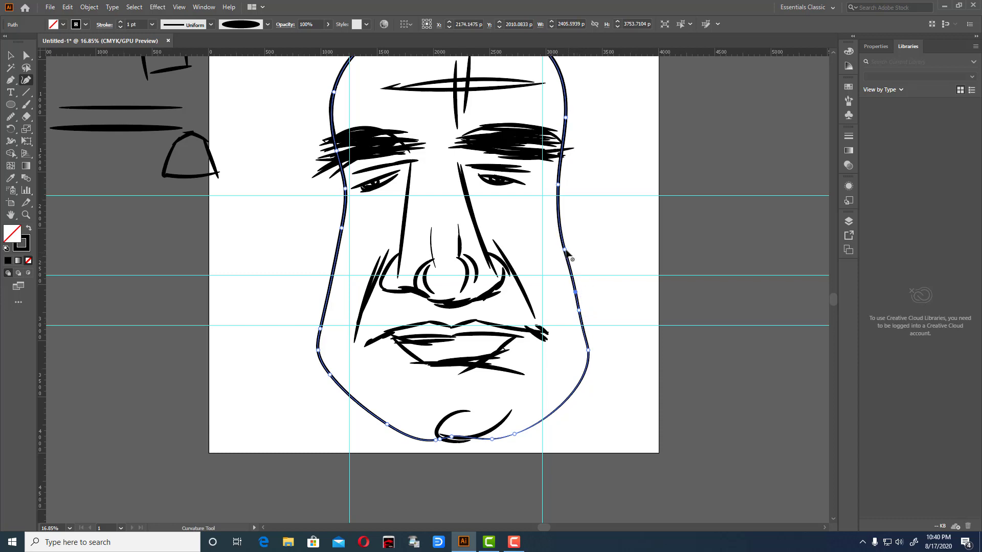
pyautogui.moveTo(566, 250); pyautogui.dragTo(567, 247)
pyautogui.scroll(3, 577, 266)
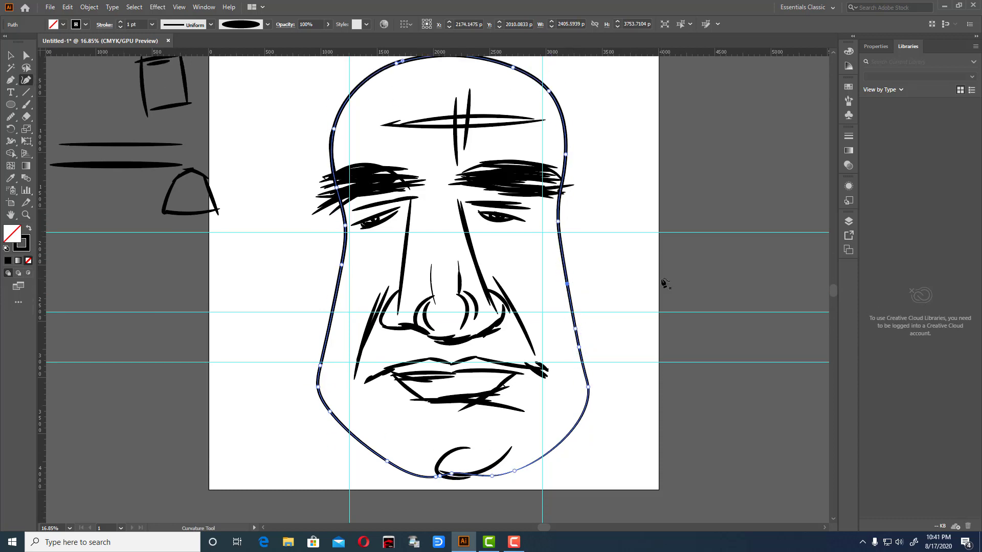
# Draw a rectangle over the left half of the face outline.
pyautogui.press('v')
pyautogui.click(604, 167)
pyautogui.scroll(3, 608, 172)
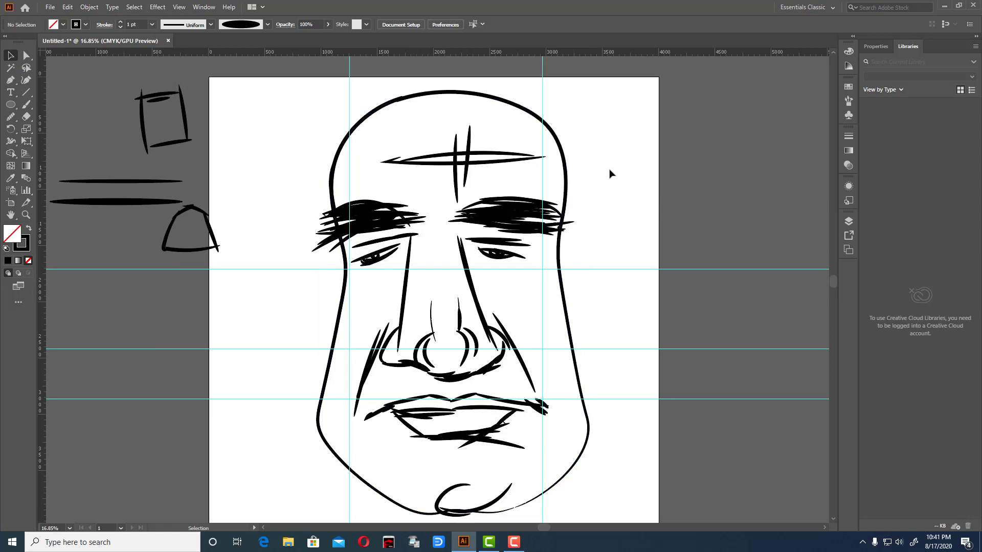
pyautogui.click(385, 102)
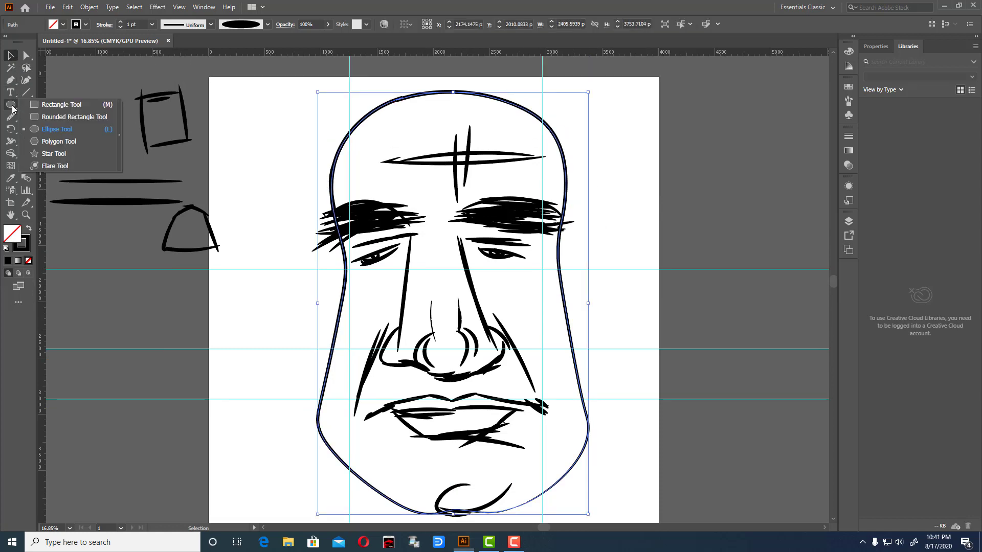
pyautogui.moveTo(11, 105); pyautogui.dragTo(46, 106)
pyautogui.scroll(2, 193, 153)
pyautogui.moveTo(294, 121)
pyautogui.mouseDown()
pyautogui.moveTo(438, 523)
pyautogui.moveTo(485, 449)
pyautogui.mouseUp()
pyautogui.scroll(2, 485, 449)
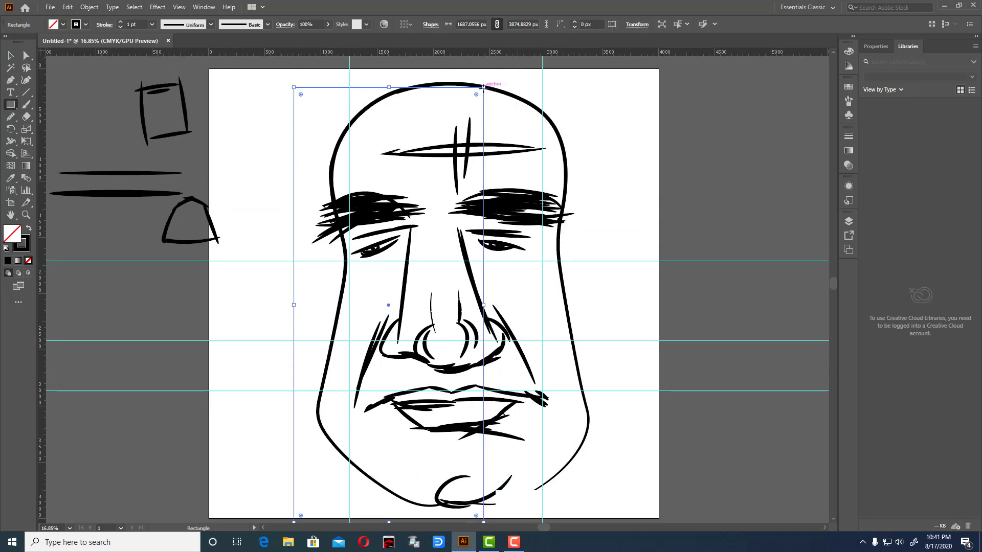
# Resize the rectangle from its top-right corner and make it solid black.
pyautogui.moveTo(484, 87); pyautogui.dragTo(444, 73)
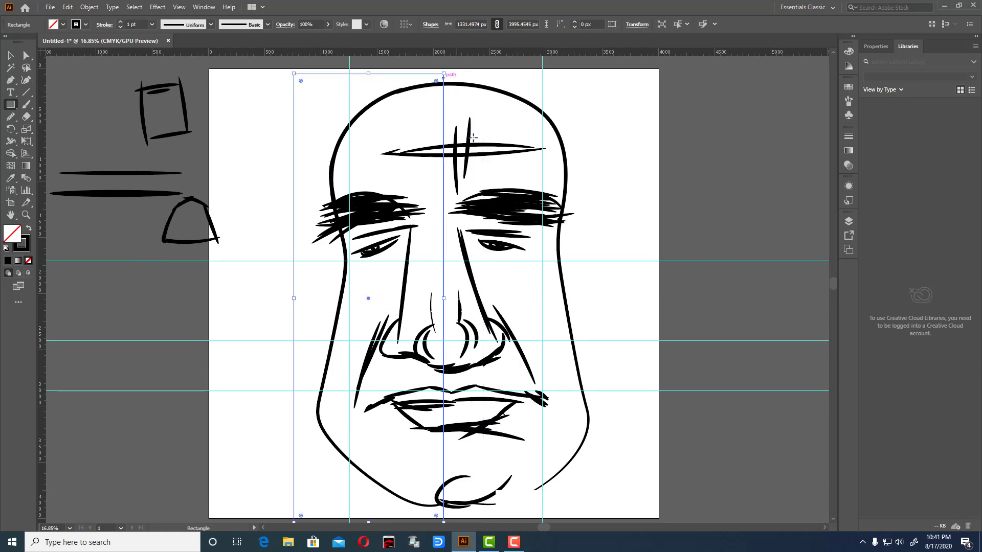
pyautogui.click(29, 231)
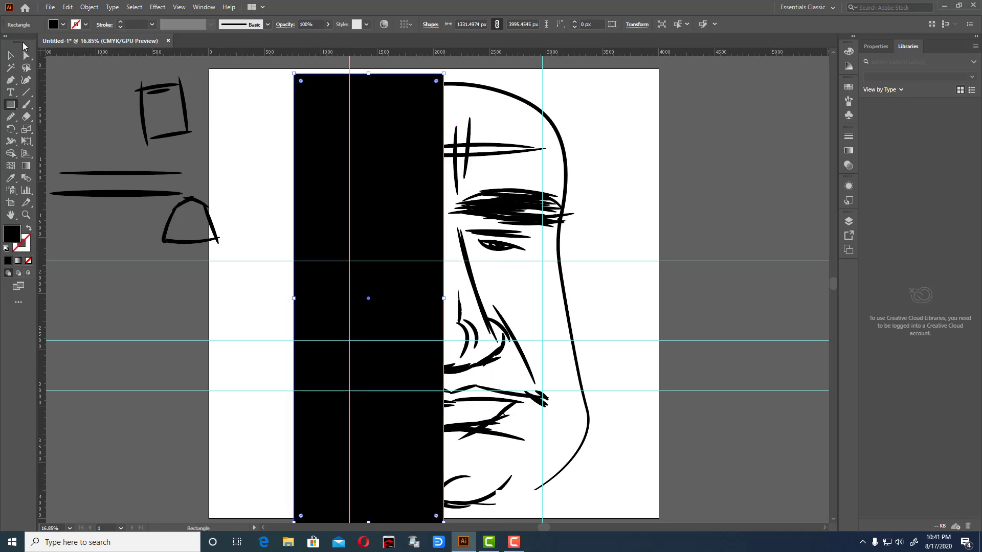
pyautogui.click(11, 55)
pyautogui.click(582, 155)
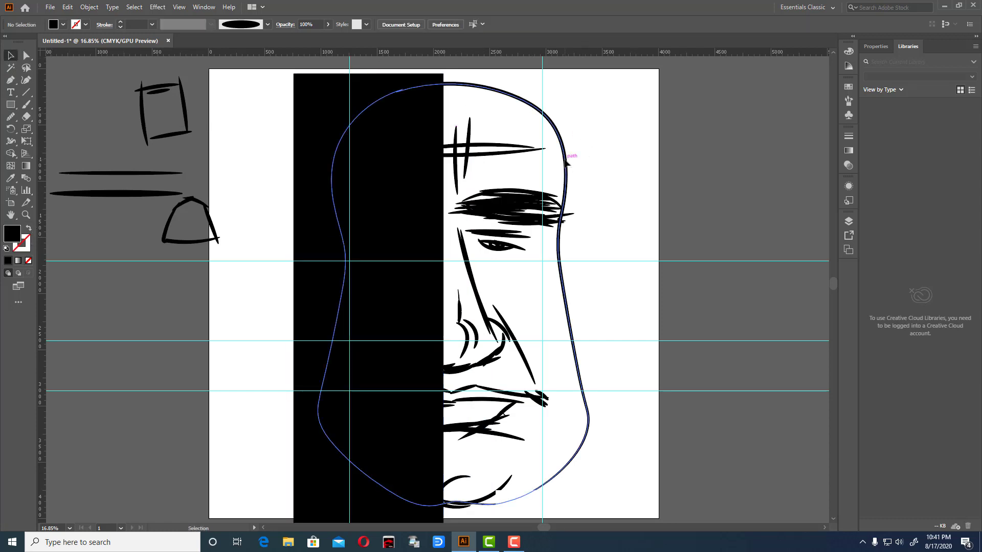
pyautogui.click(565, 154)
# Add the black rectangle to the head-outline selection and open the Window menu.
pyautogui.keyDown('shift'); pyautogui.click(305, 97); pyautogui.keyUp('shift')
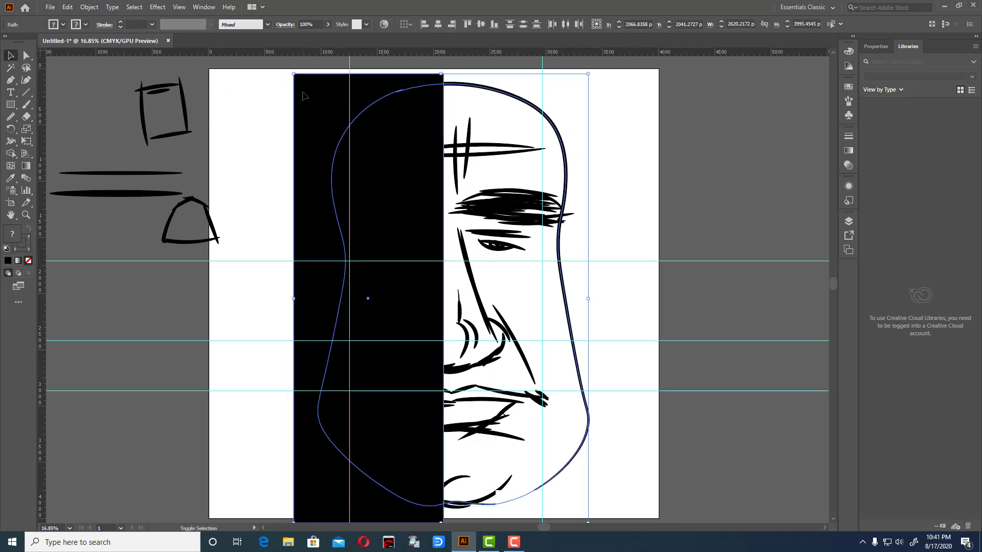
pyautogui.click(204, 7)
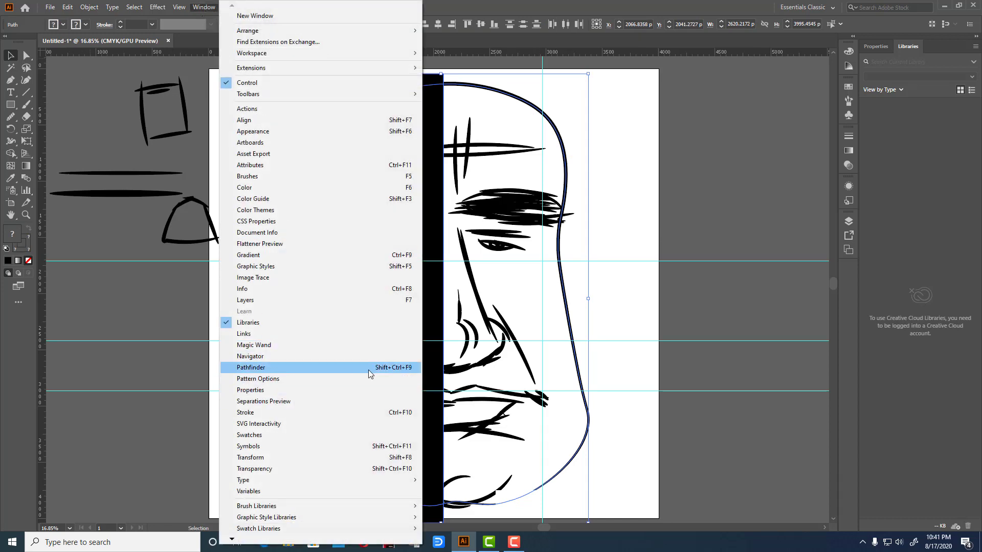
# Apply Pathfinder Minus Front to cut away the outline's left half.
pyautogui.click(403, 370)
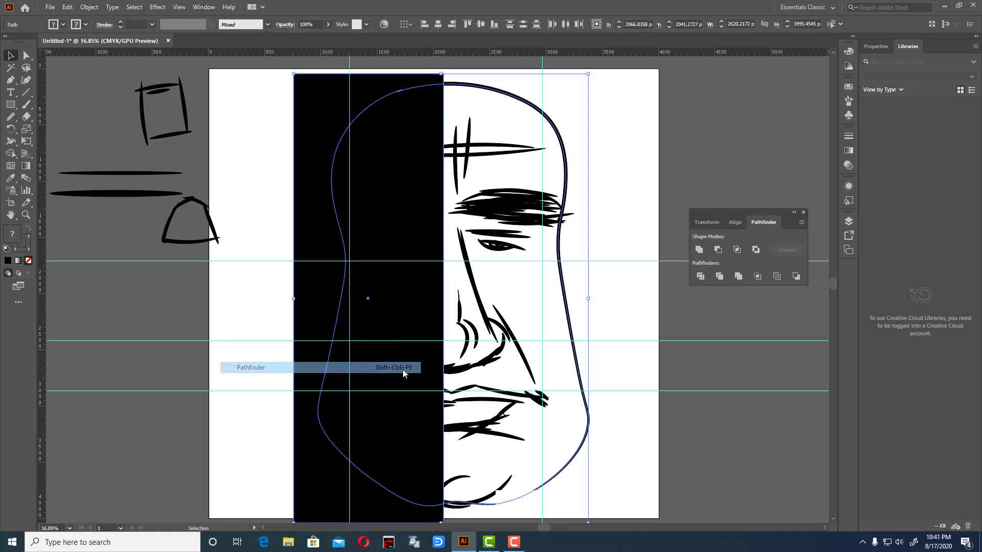
pyautogui.click(718, 250)
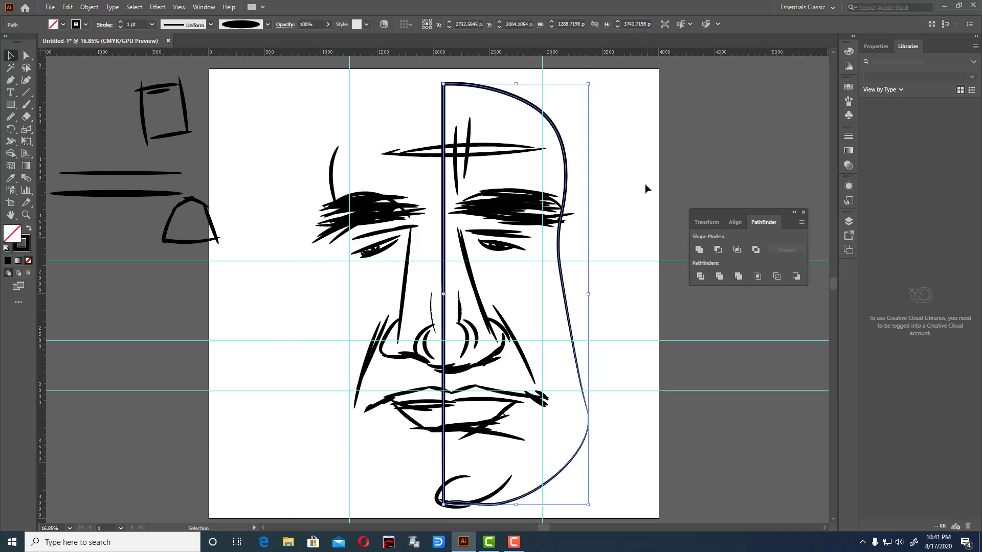
pyautogui.click(639, 201)
# Reflect a vertical copy of the right-half outline and move it into place as the left half.
pyautogui.click(562, 282)
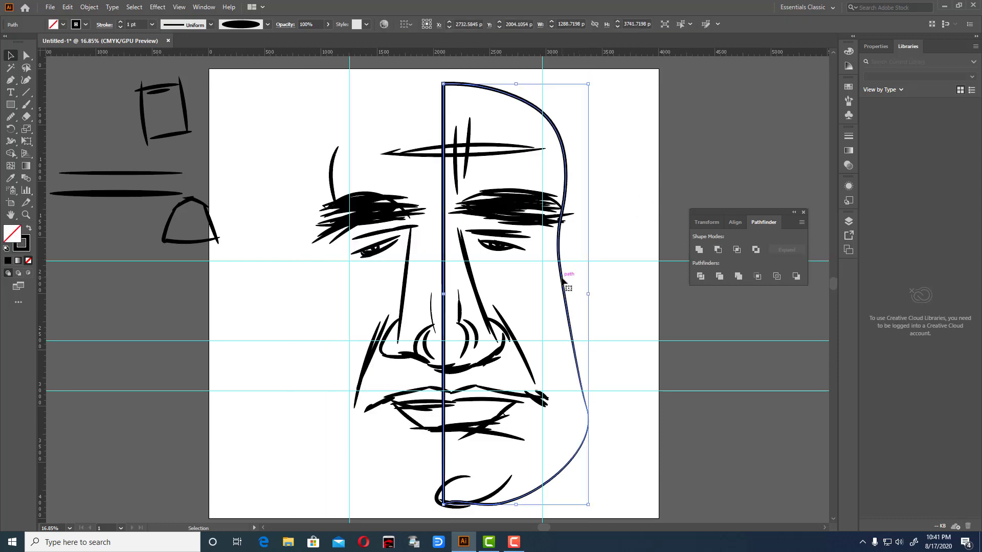
pyautogui.press('a')
pyautogui.press('v')
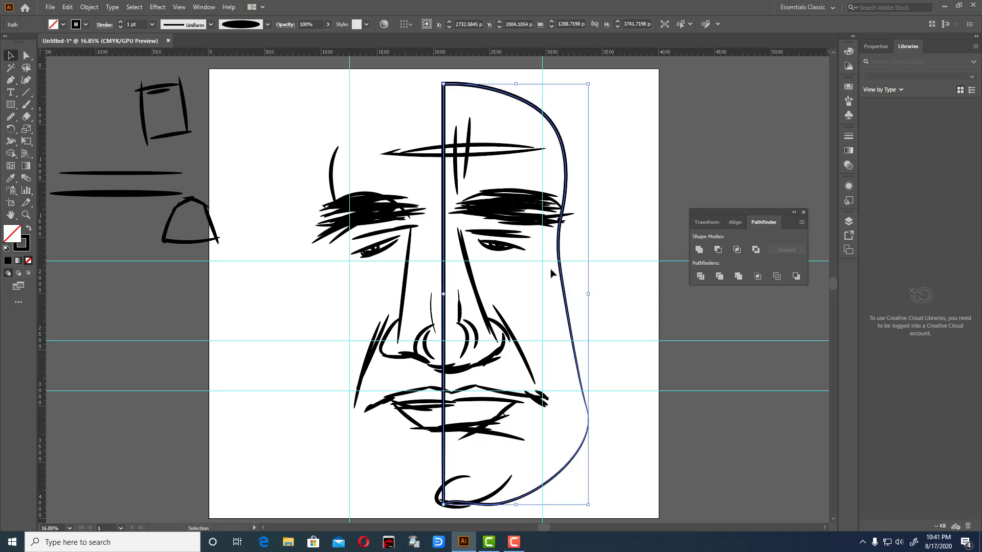
pyautogui.rightClick(563, 278)
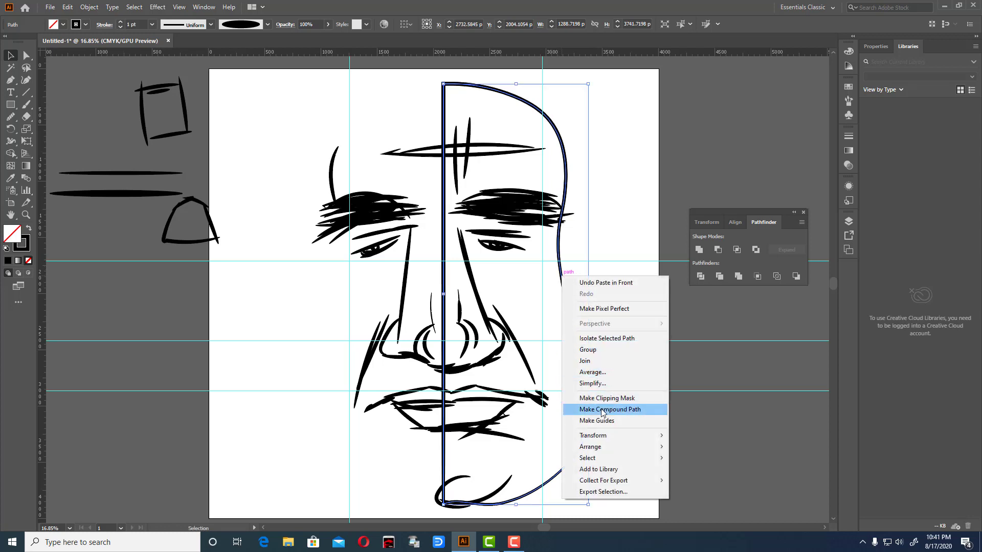
pyautogui.moveTo(593, 435)
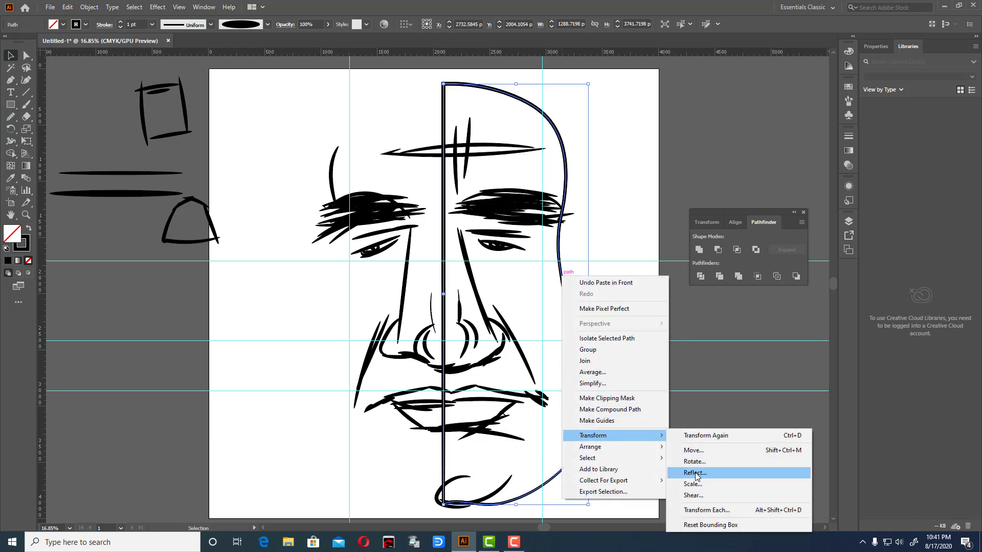
pyautogui.click(695, 473)
pyautogui.click(494, 338)
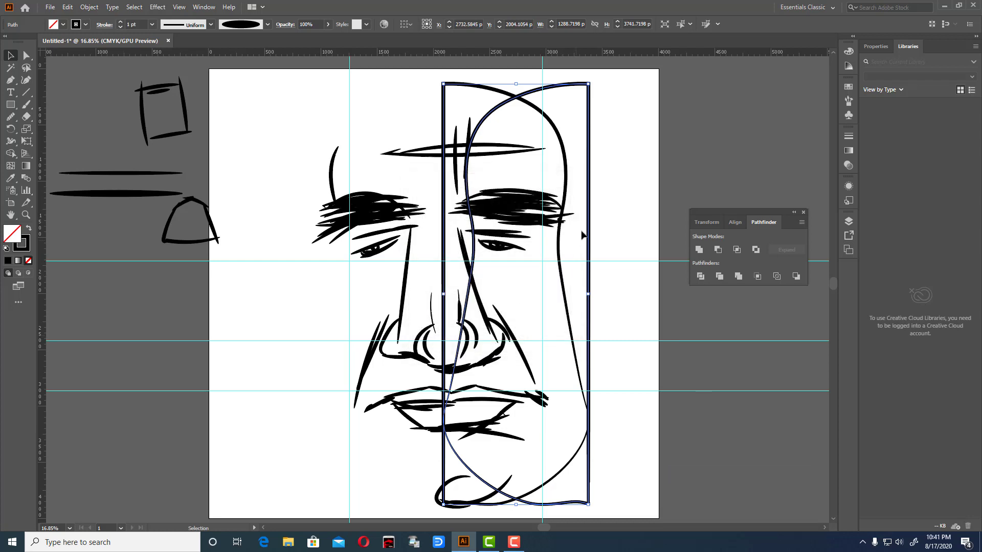
pyautogui.moveTo(592, 232); pyautogui.dragTo(443, 231)
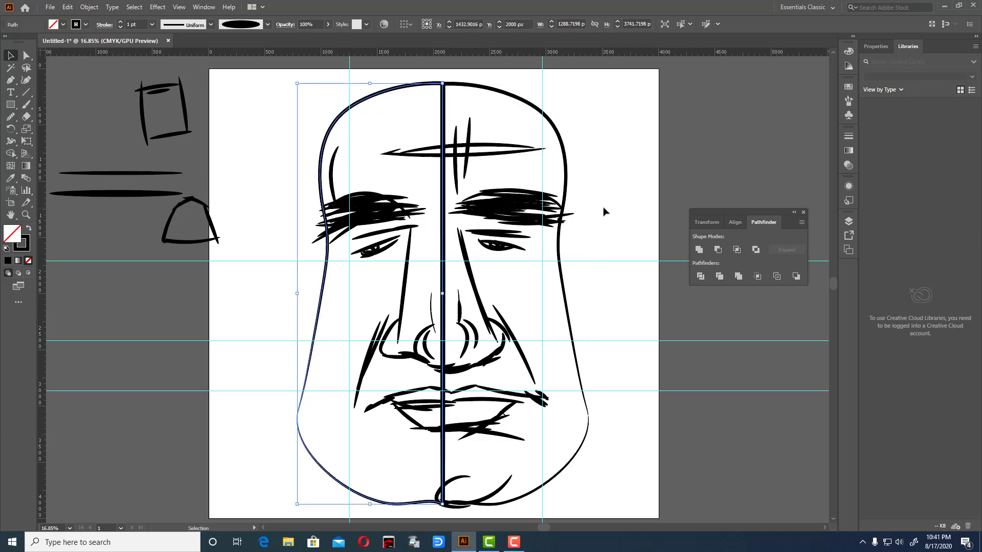
# Nudge the left half of the head outline slightly down to line up with the right half.
pyautogui.click(605, 211)
pyautogui.scroll(1, 348, 128)
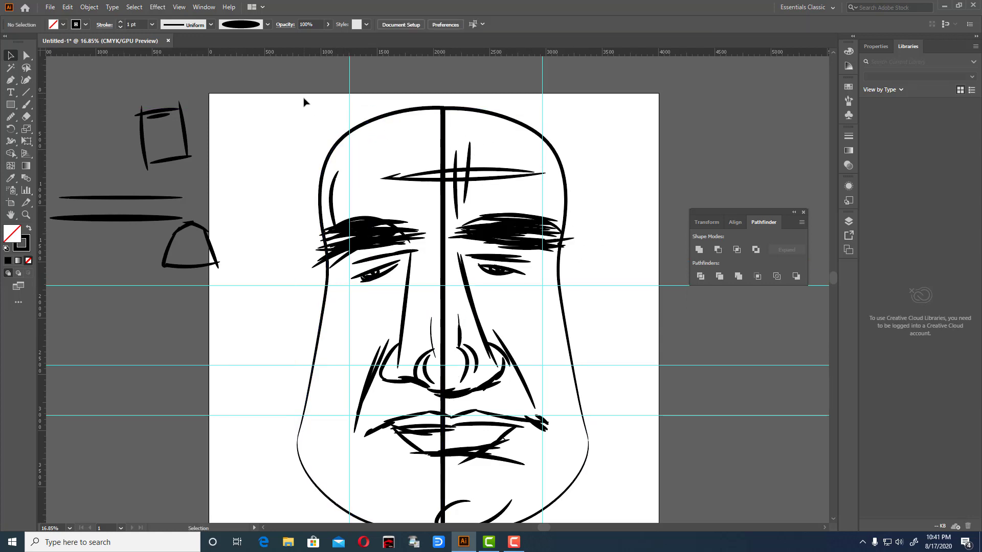
pyautogui.moveTo(303, 102); pyautogui.dragTo(568, 156)
pyautogui.click(597, 166)
pyautogui.moveTo(430, 110); pyautogui.dragTo(429, 113)
# Unite both outline halves and centre strokes in Pathfinder, then merge regions with Shape Builder.
pyautogui.click(634, 164)
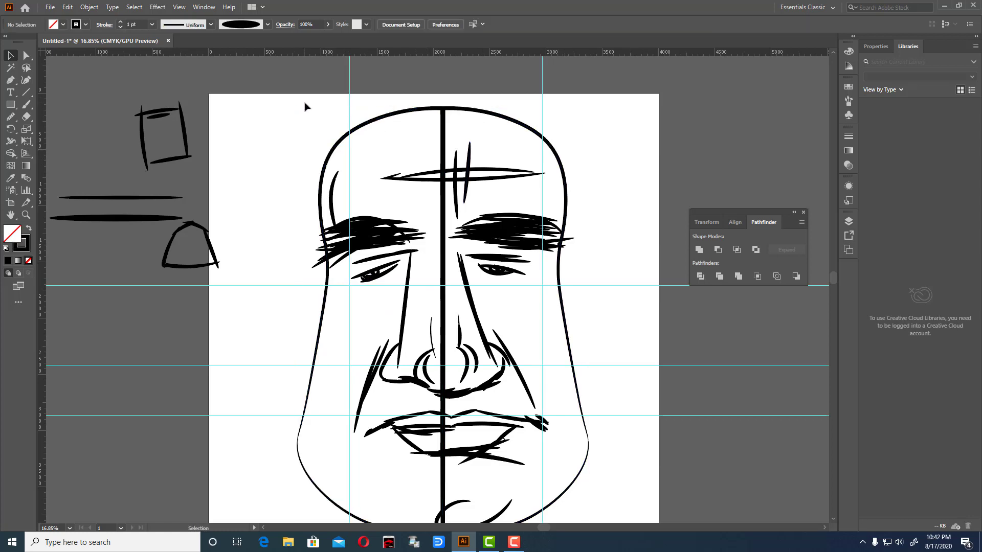
pyautogui.moveTo(304, 106); pyautogui.dragTo(606, 200)
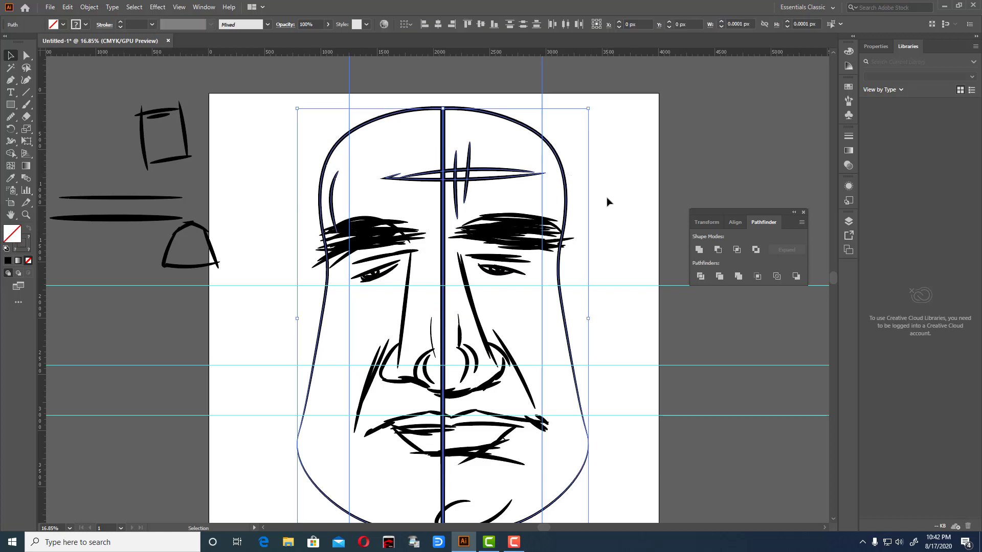
pyautogui.click(700, 250)
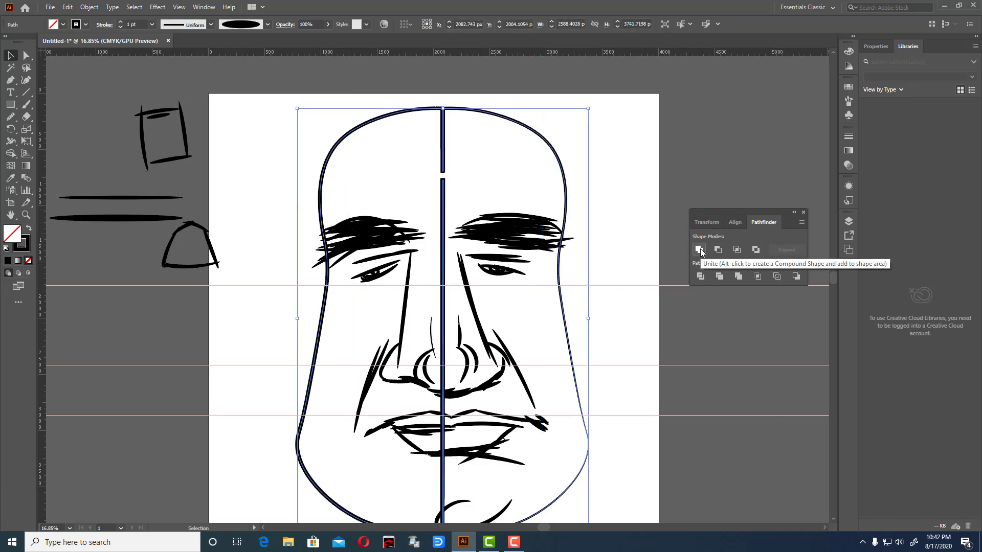
pyautogui.click(637, 181)
pyautogui.click(444, 172)
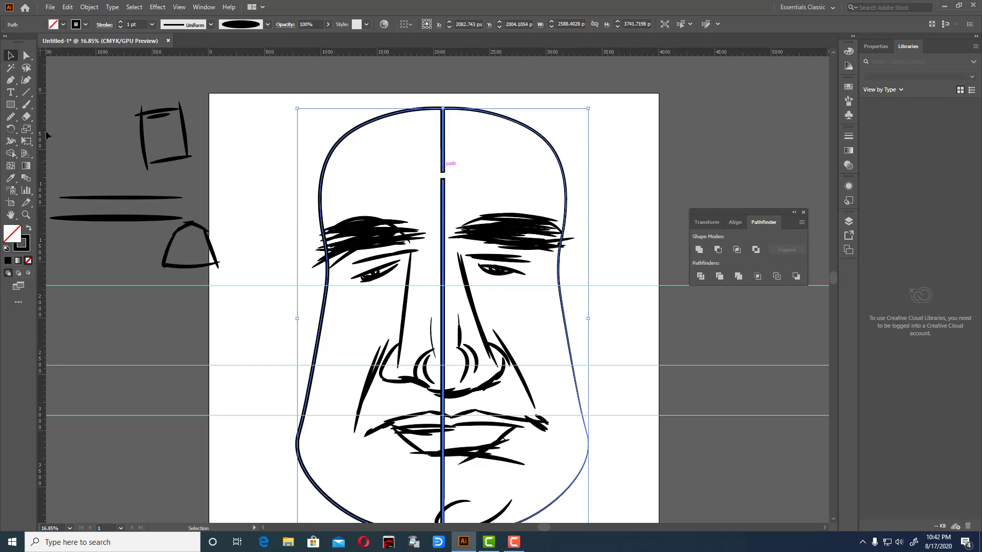
pyautogui.click(11, 153)
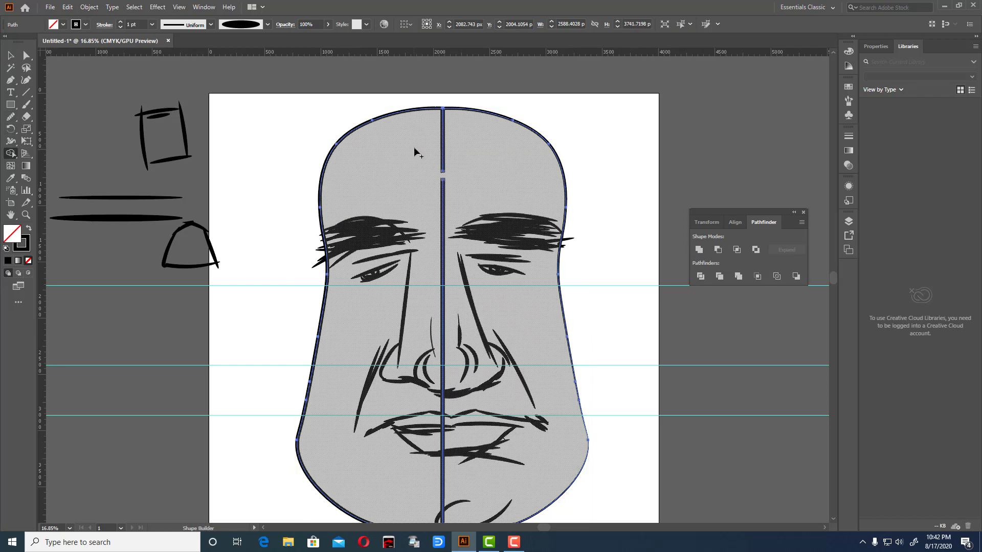
pyautogui.click(475, 161)
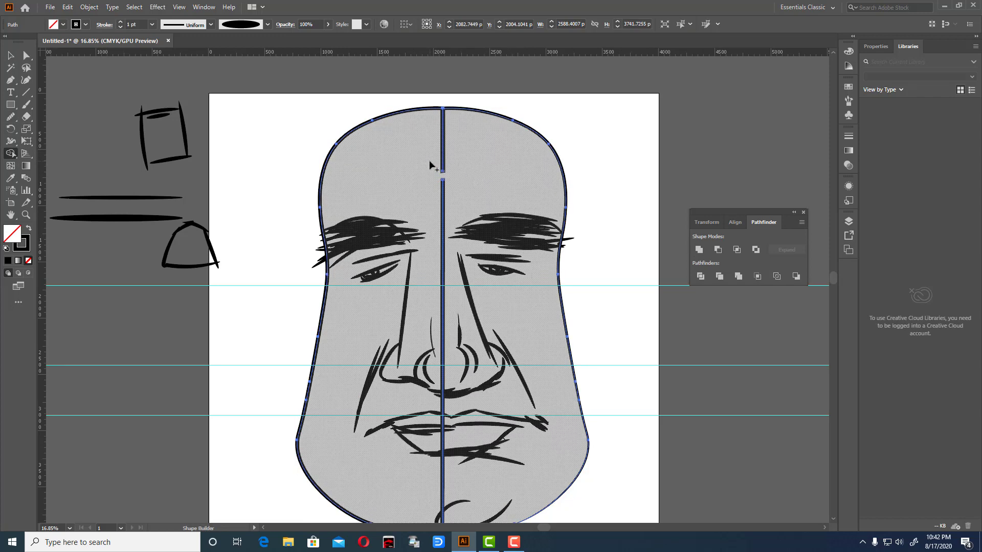
# Give the merged head shape a solid black fill.
pyautogui.press('v')
pyautogui.scroll(-1, 536, 158)
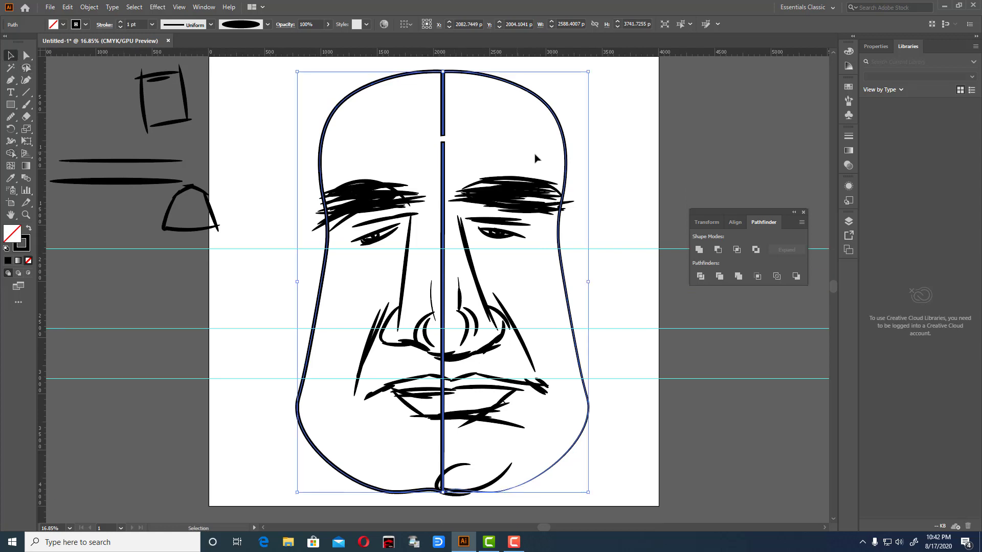
pyautogui.moveTo(564, 133); pyautogui.dragTo(501, 358)
pyautogui.scroll(-3, 518, 293)
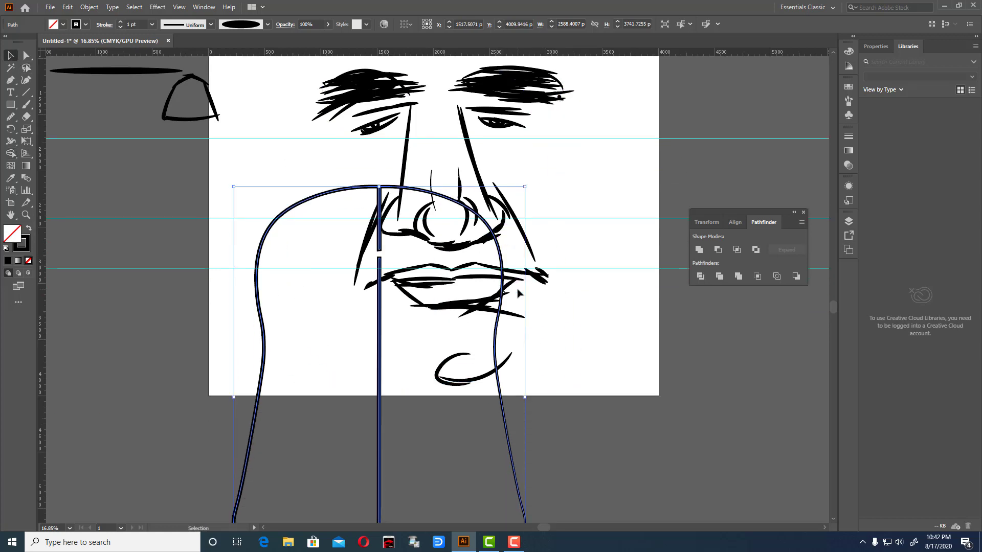
pyautogui.scroll(-2, 518, 293)
pyautogui.scroll(-2, 518, 291)
pyautogui.scroll(-1, 517, 292)
pyautogui.scroll(-1, 514, 266)
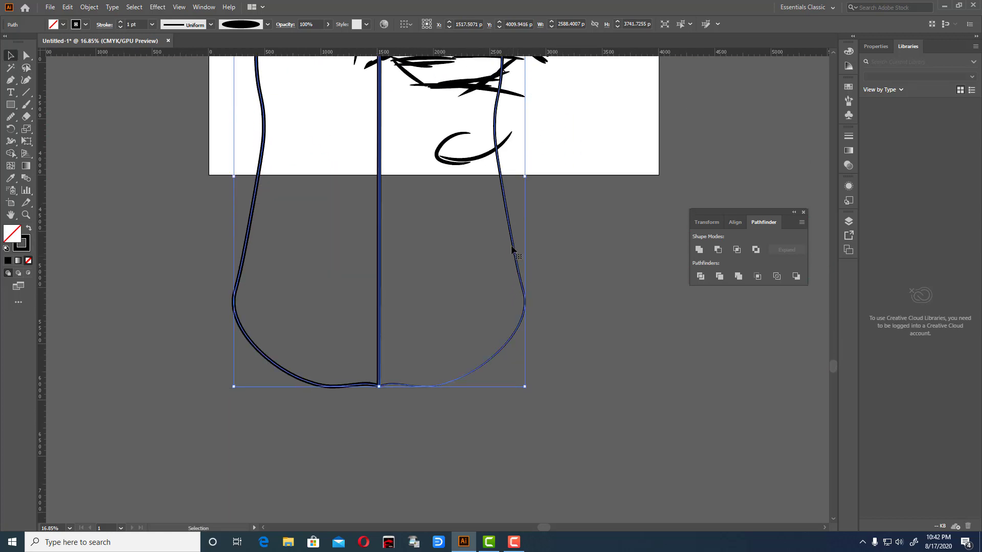
pyautogui.moveTo(499, 272); pyautogui.dragTo(456, 470)
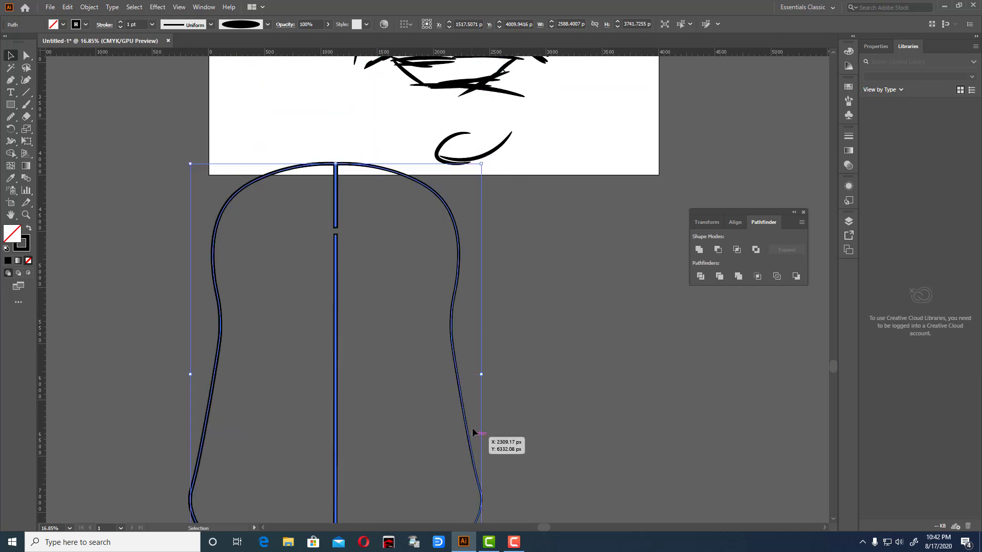
pyautogui.scroll(-2, 480, 396)
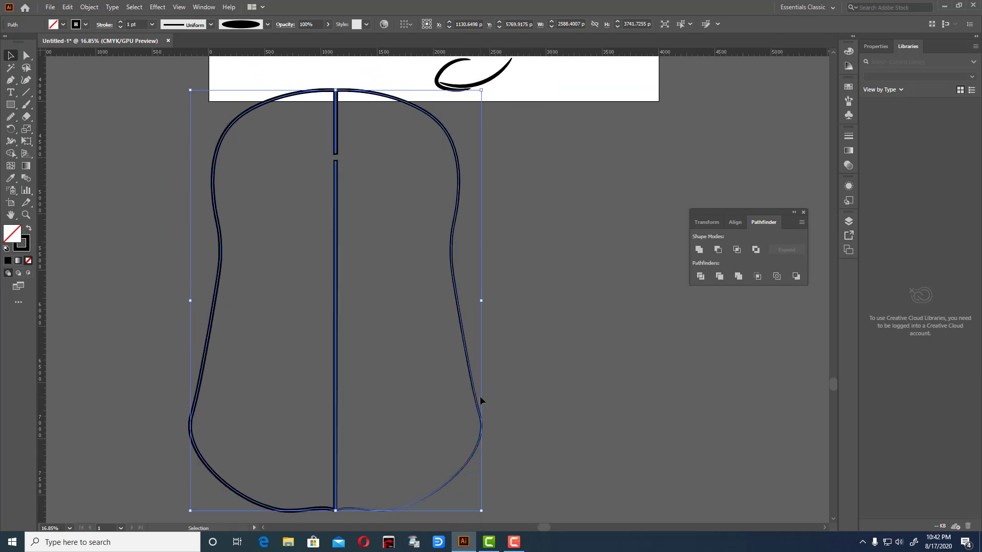
pyautogui.click(29, 229)
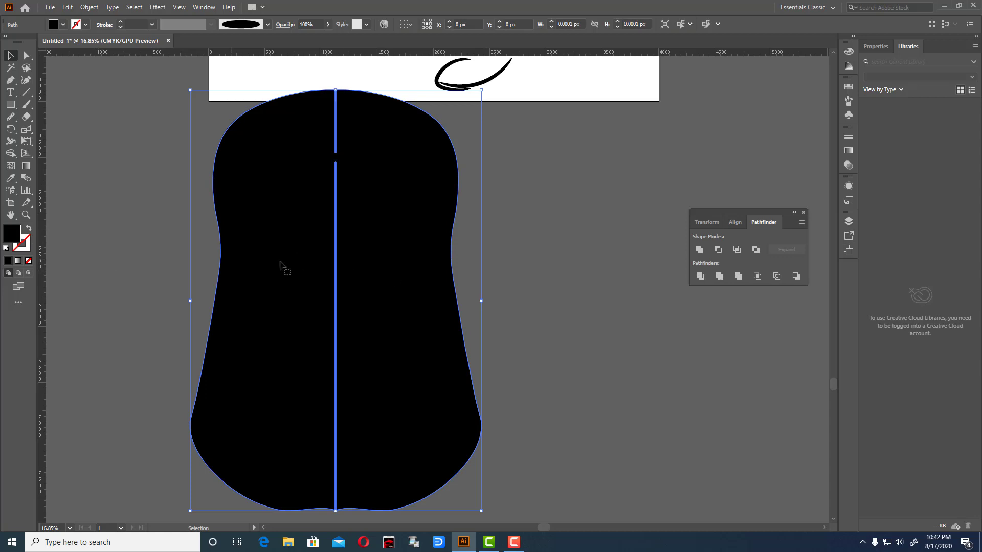
# Move the black head shape to the right and reselect it.
pyautogui.rightClick(380, 290)
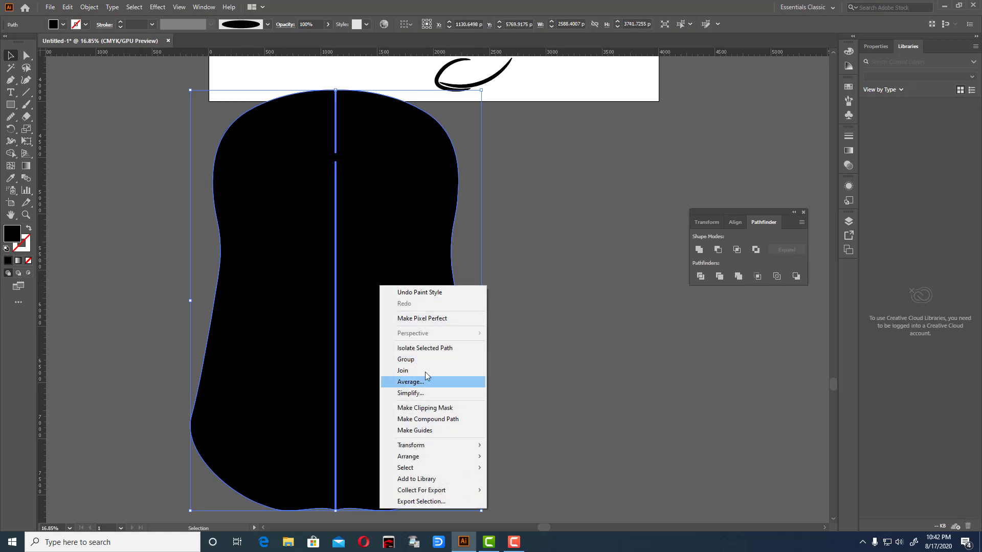
pyautogui.click(608, 360)
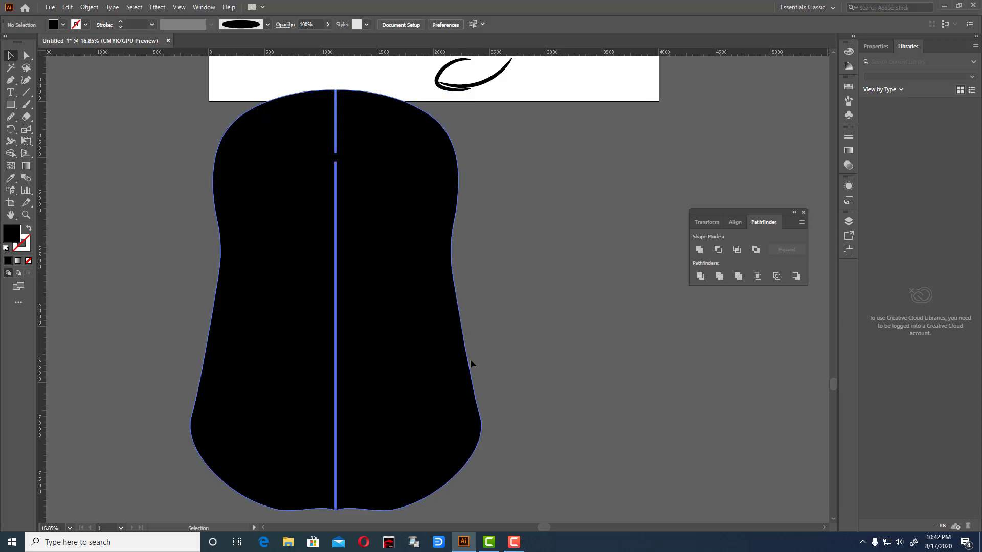
pyautogui.moveTo(469, 360); pyautogui.dragTo(618, 377)
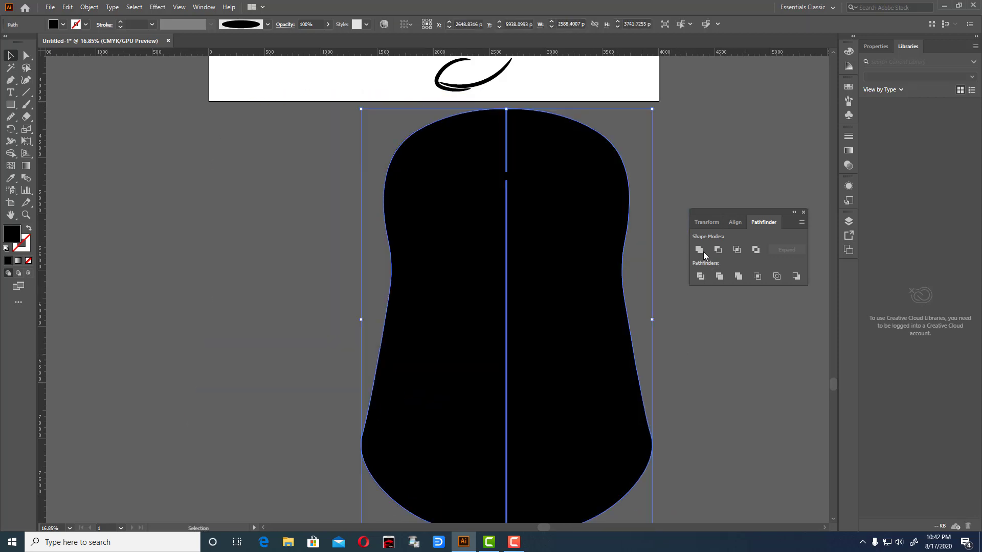
pyautogui.click(697, 335)
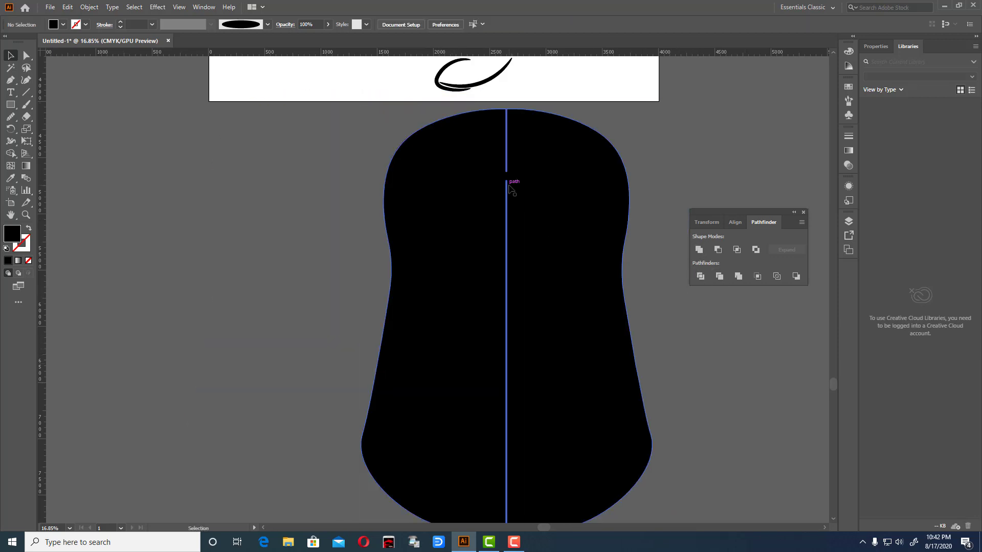
pyautogui.click(510, 188)
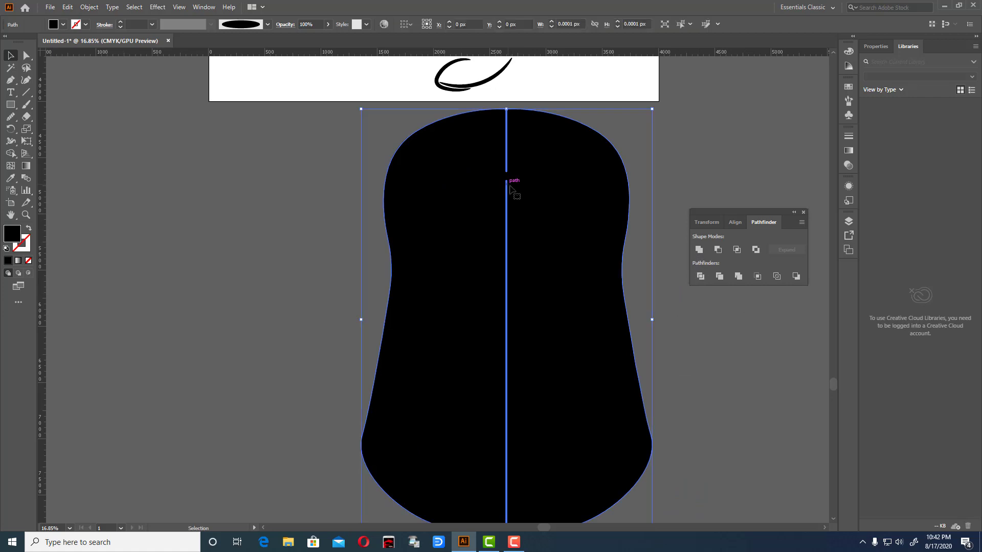
# Remove the stray centre seam line using the Delete Anchor Point tool.
pyautogui.click(15, 89)
pyautogui.click(39, 105)
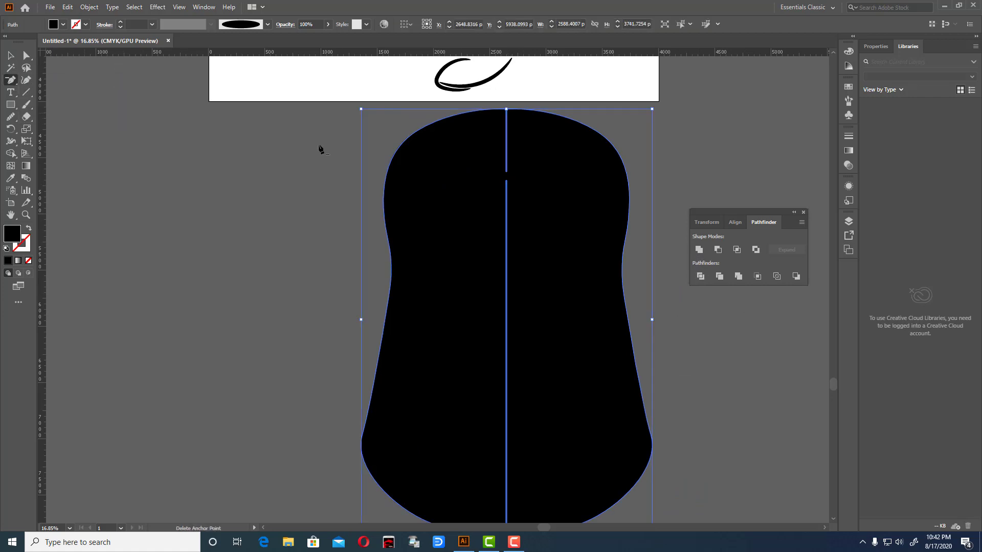
pyautogui.click(506, 180)
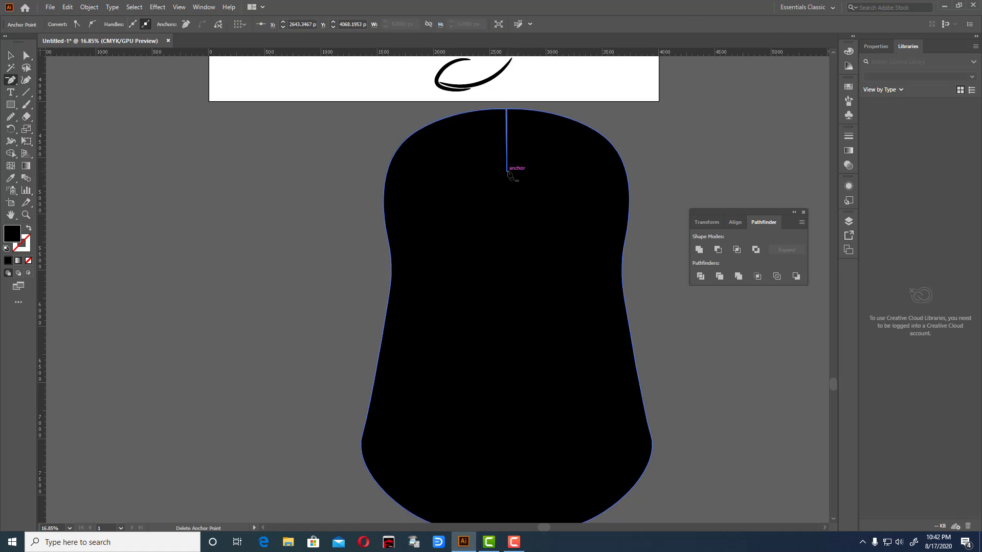
pyautogui.click(508, 171)
# Swap fill and stroke so the solid black head becomes a black outline.
pyautogui.press('v')
pyautogui.click(526, 262)
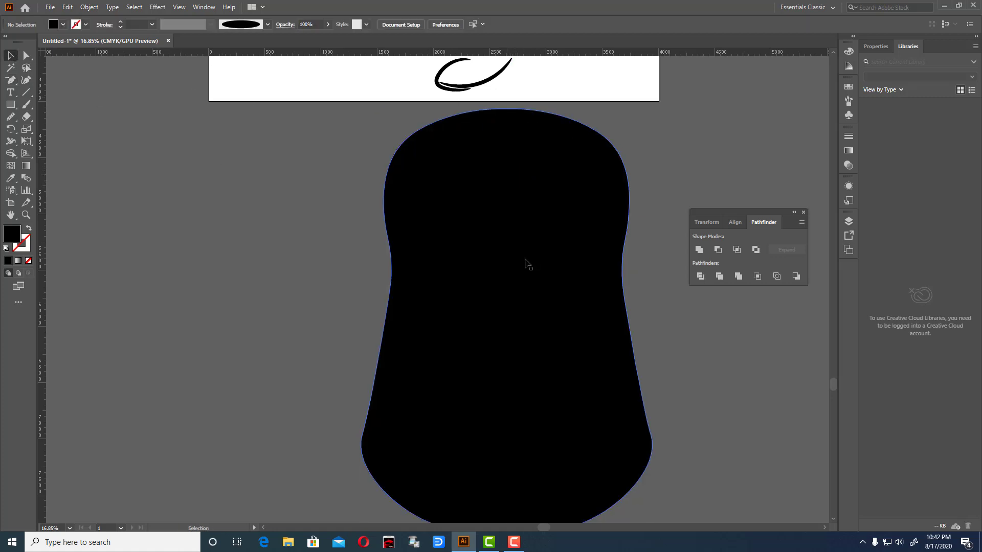
pyautogui.click(28, 229)
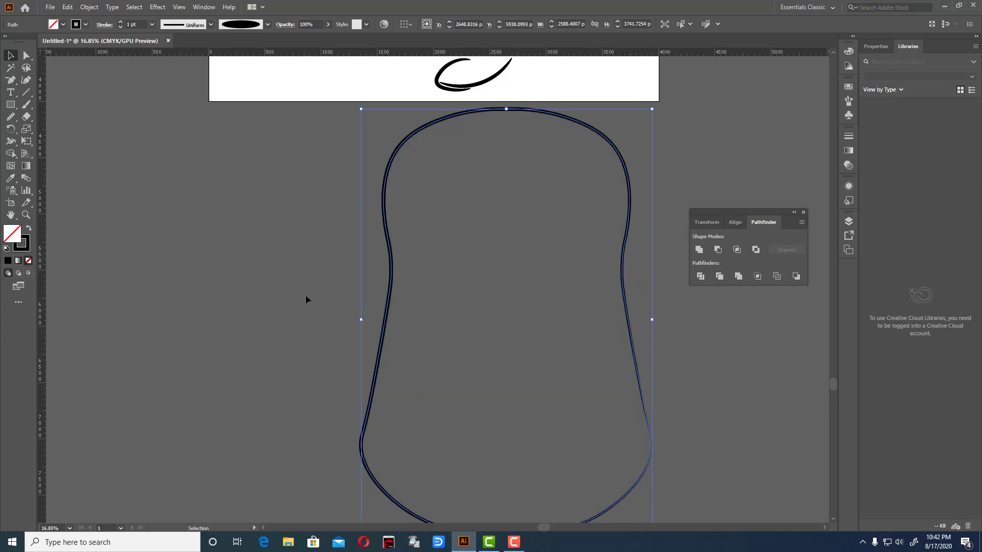
pyautogui.scroll(3, 306, 295)
pyautogui.scroll(-2, 318, 283)
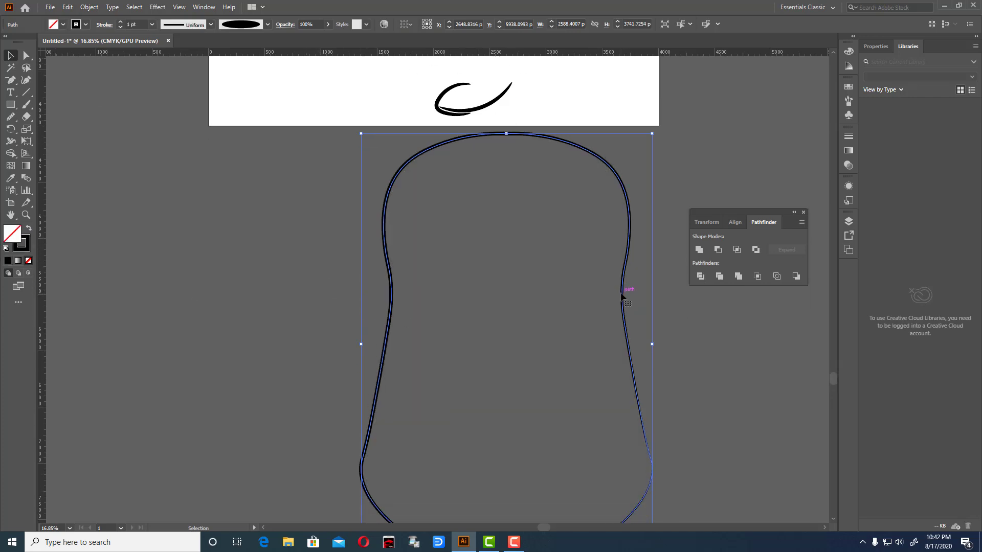
pyautogui.moveTo(621, 295); pyautogui.dragTo(608, 123)
pyautogui.scroll(2, 605, 131)
pyautogui.scroll(3, 604, 137)
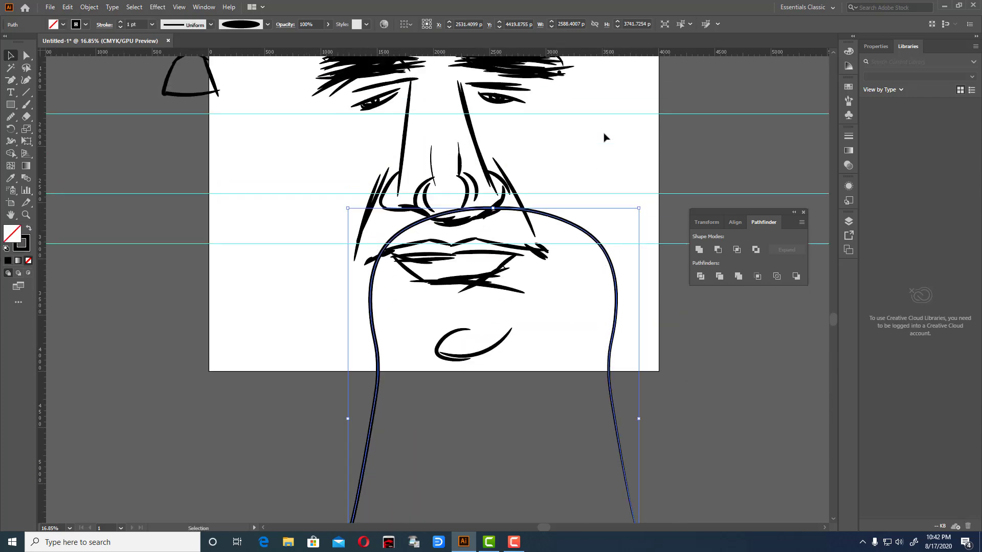
pyautogui.scroll(1, 605, 137)
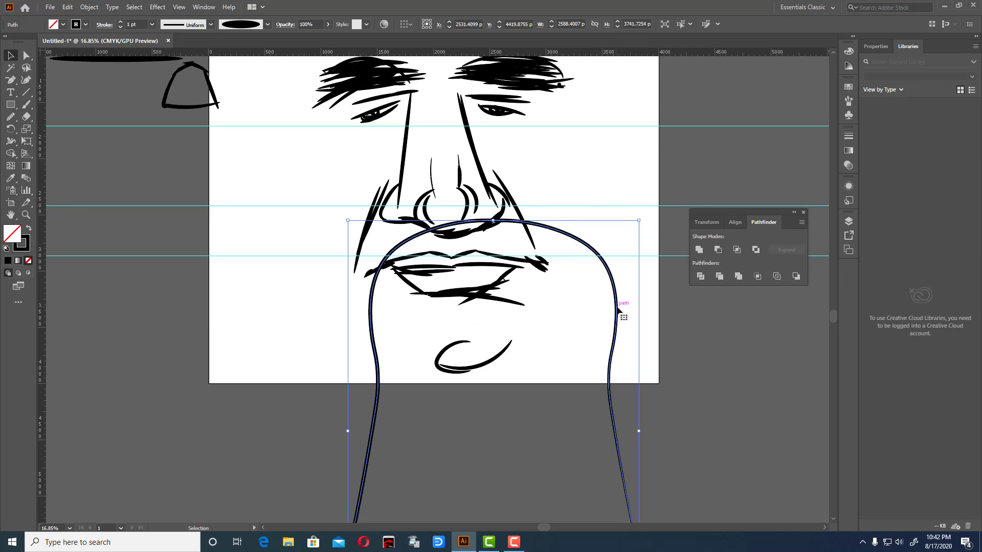
pyautogui.moveTo(617, 307); pyautogui.dragTo(578, 135)
pyautogui.scroll(3, 587, 306)
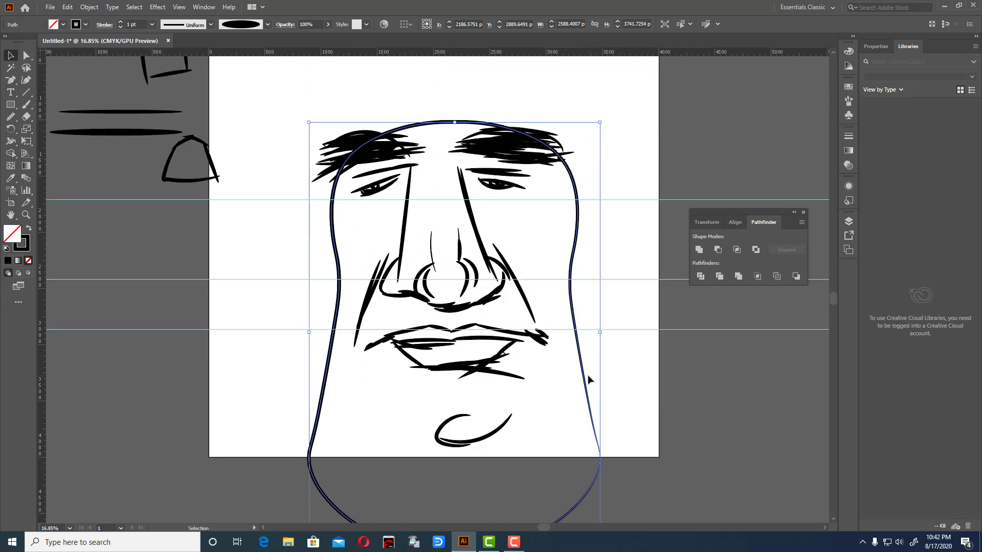
# Fit the head outline up and left around the facial features, then deselect it.
pyautogui.moveTo(588, 379); pyautogui.dragTo(578, 290)
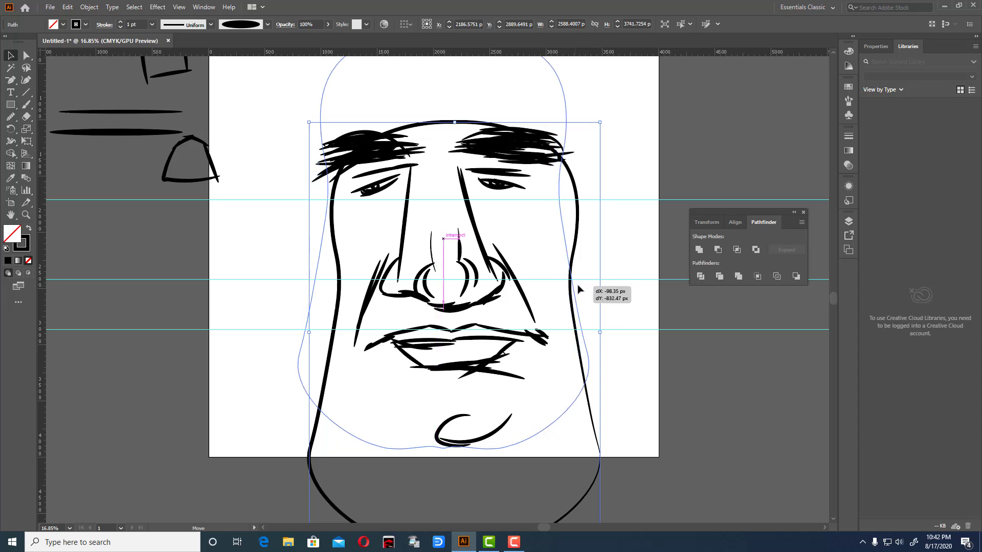
pyautogui.moveTo(578, 290); pyautogui.dragTo(588, 320)
pyautogui.scroll(2, 615, 358)
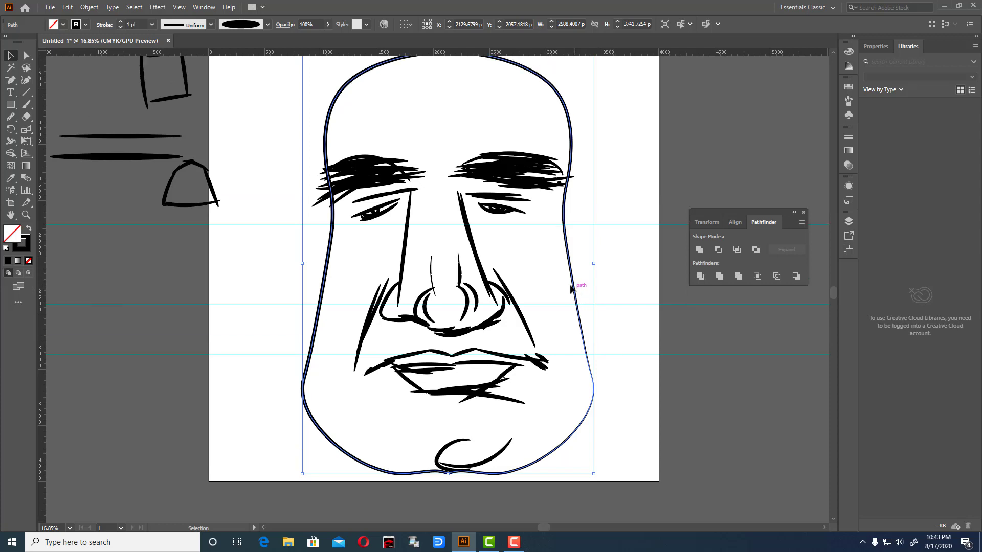
pyautogui.hotkey('ctrl', 'z')
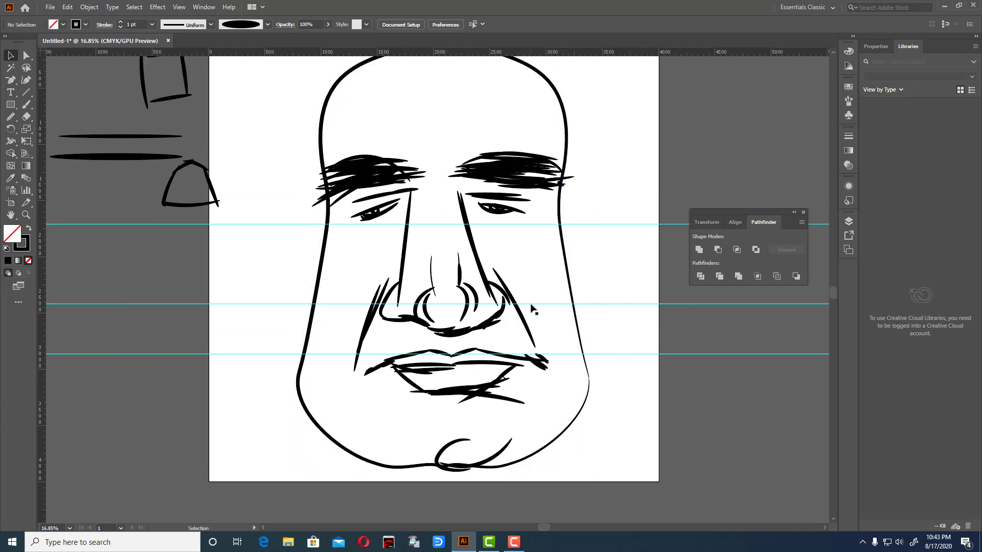
pyautogui.hotkey('ctrl', 'z')
pyautogui.scroll(4, 460, 393)
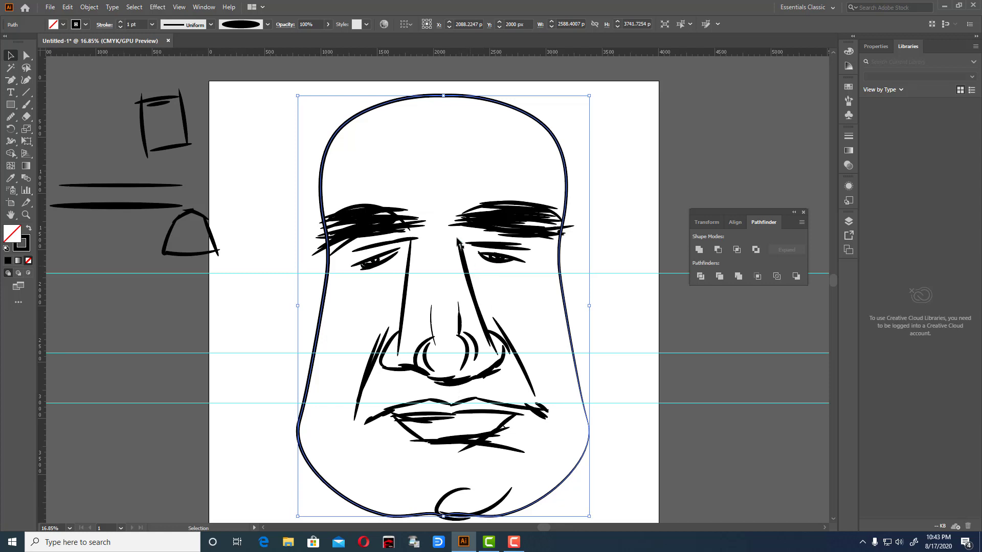
pyautogui.click(701, 146)
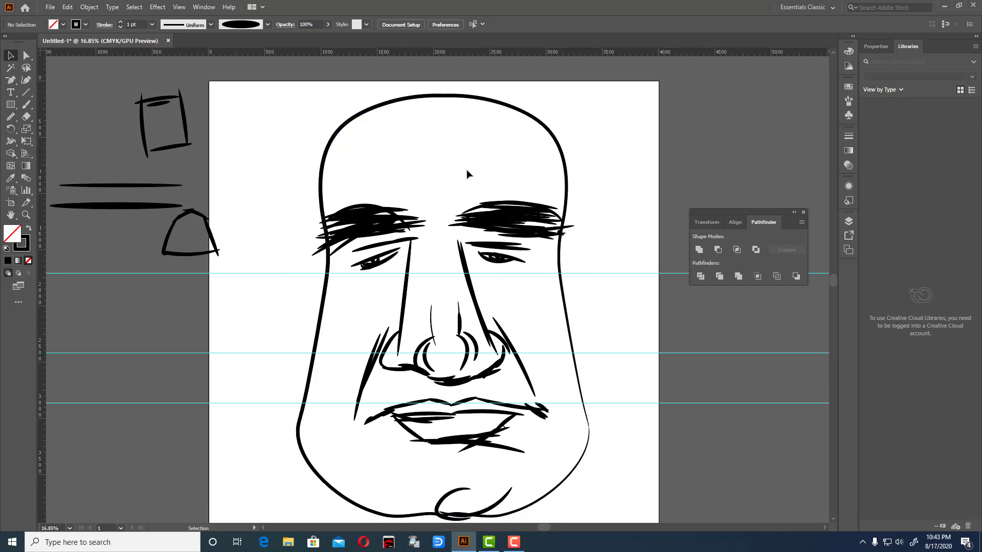
# Brush a crossed forehead wrinkle: one horizontal stroke and two vertical strokes.
pyautogui.click(26, 104)
pyautogui.moveTo(519, 146)
pyautogui.mouseDown()
pyautogui.moveTo(416, 175)
pyautogui.moveTo(483, 153)
pyautogui.mouseUp()
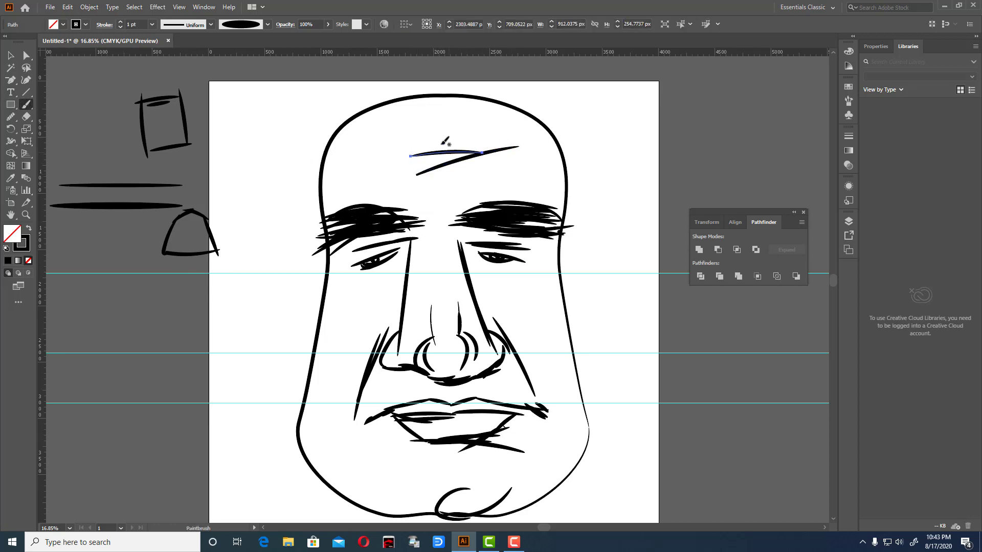
pyautogui.moveTo(434, 132); pyautogui.dragTo(451, 207)
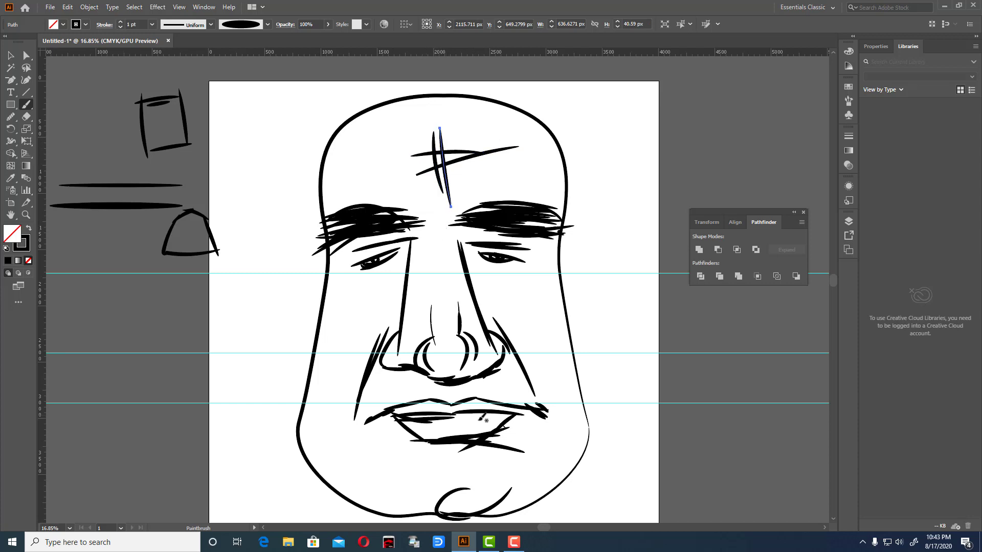
pyautogui.moveTo(569, 324); pyautogui.dragTo(577, 384)
pyautogui.scroll(-1, 453, 261)
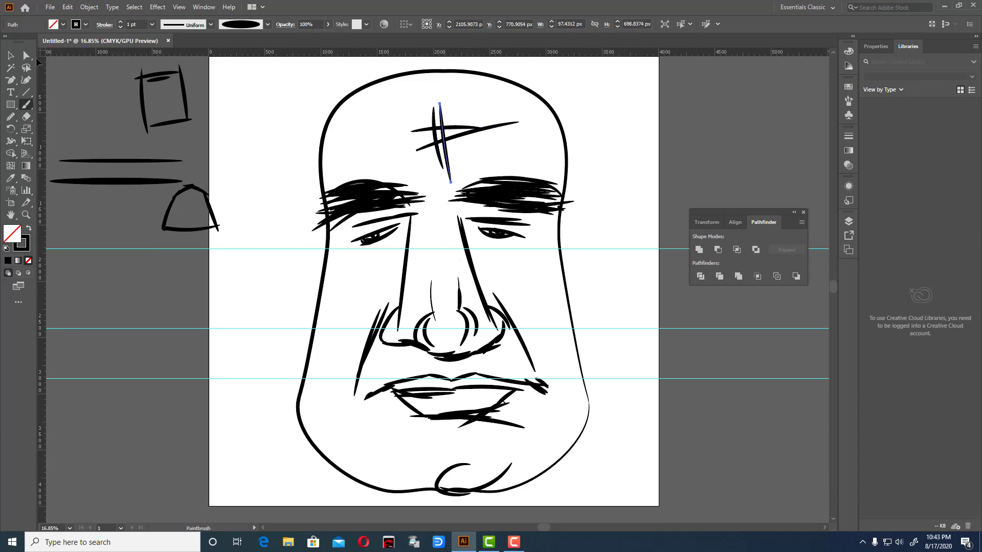
pyautogui.click(11, 55)
pyautogui.click(241, 108)
# Start brushing the left ear beside the head.
pyautogui.scroll(1, 383, 287)
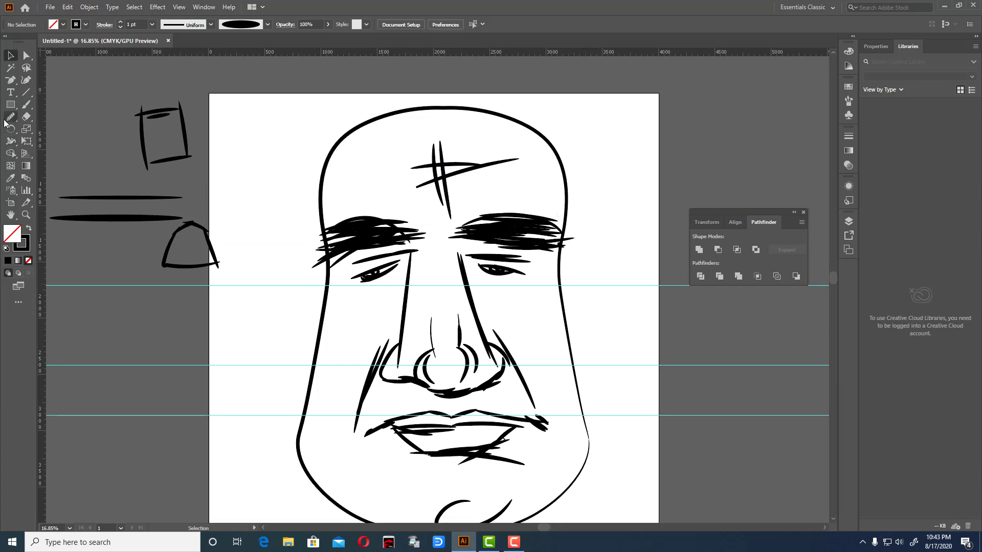
pyautogui.click(26, 105)
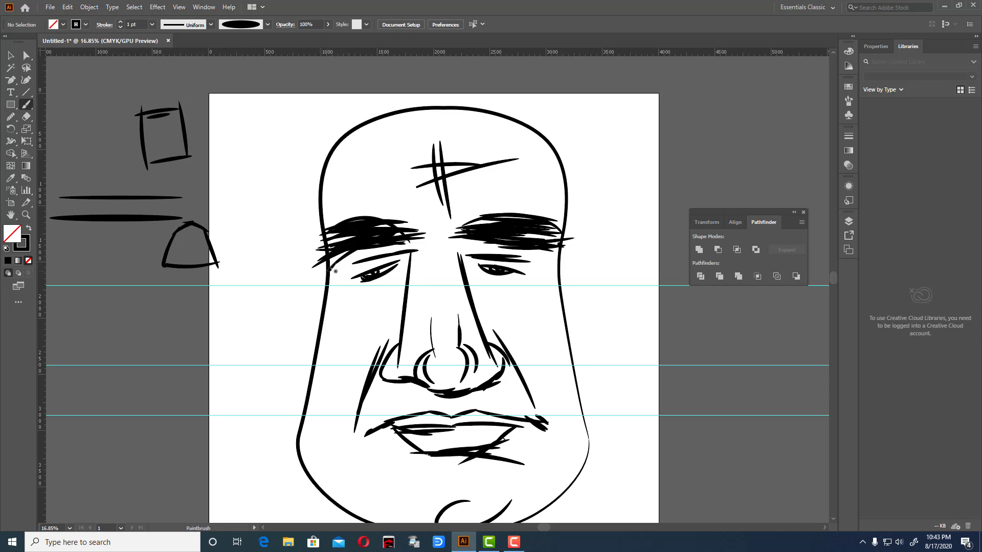
pyautogui.moveTo(327, 268); pyautogui.dragTo(316, 283)
# Close the left ear loop and paste a duplicate of it in place.
pyautogui.moveTo(318, 352); pyautogui.dragTo(330, 303)
pyautogui.moveTo(331, 269); pyautogui.dragTo(328, 266)
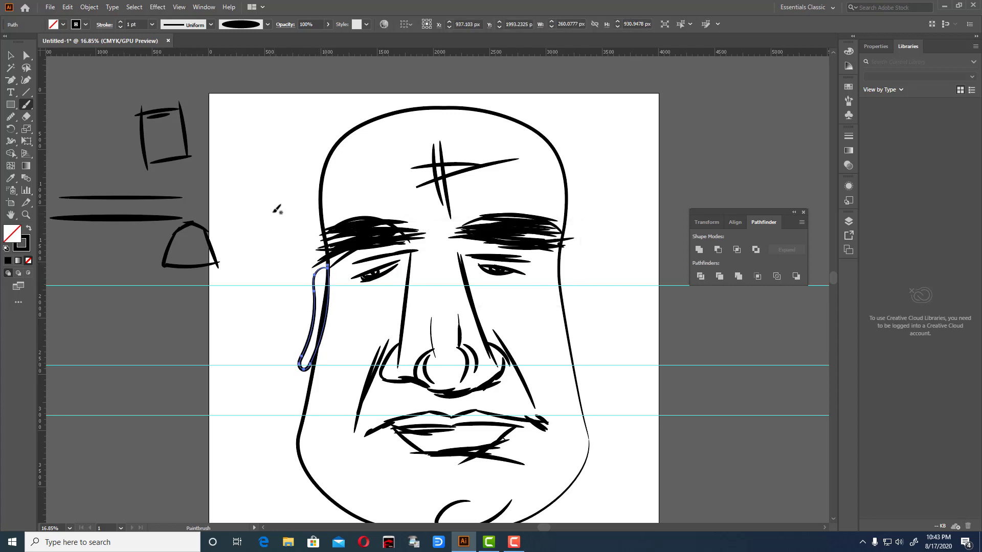
pyautogui.click(11, 55)
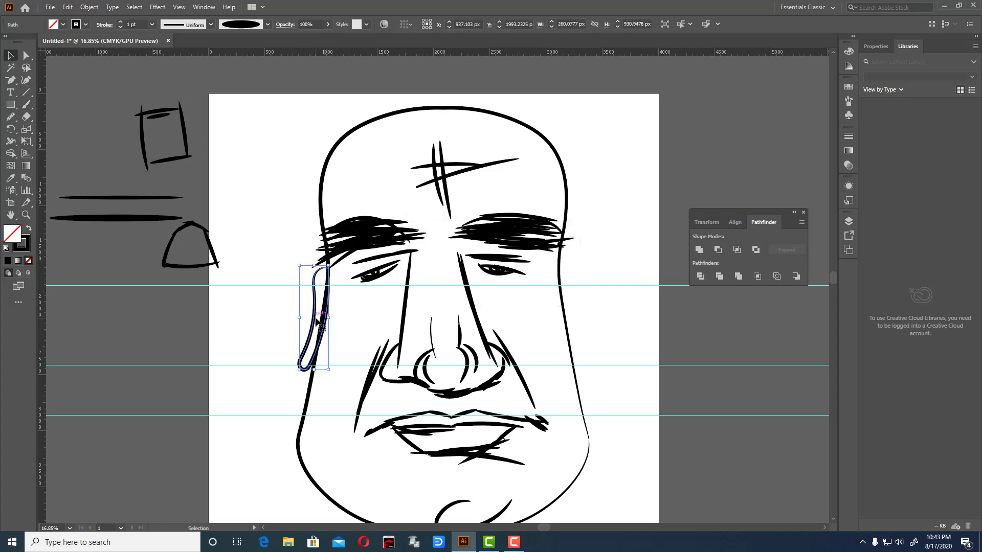
pyautogui.press('a')
pyautogui.press('v')
pyautogui.rightClick(310, 307)
pyautogui.moveTo(342, 245)
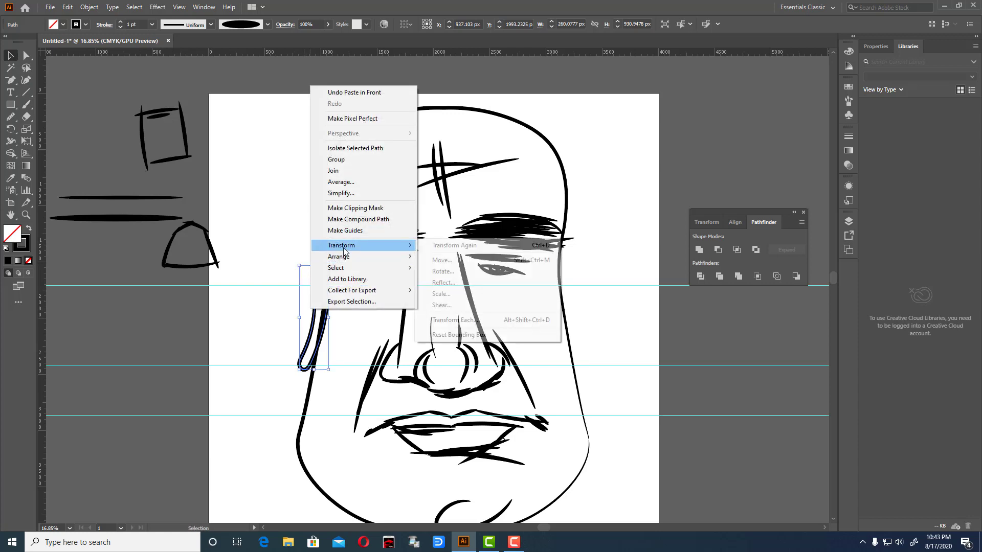
pyautogui.click(471, 274)
pyautogui.click(496, 309)
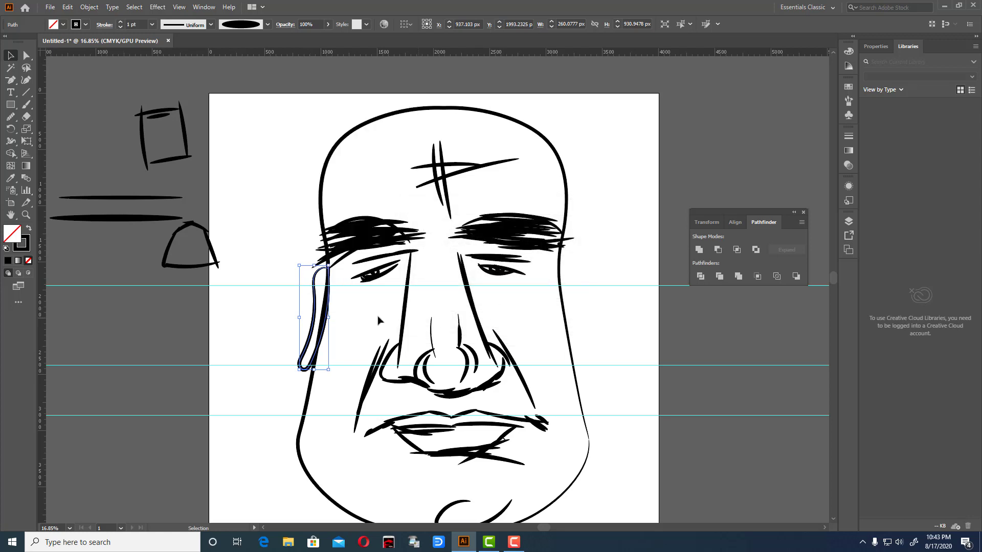
# Move the ear copy to the right side, reflect it vertically, and fit it against the head.
pyautogui.moveTo(318, 310); pyautogui.dragTo(593, 315)
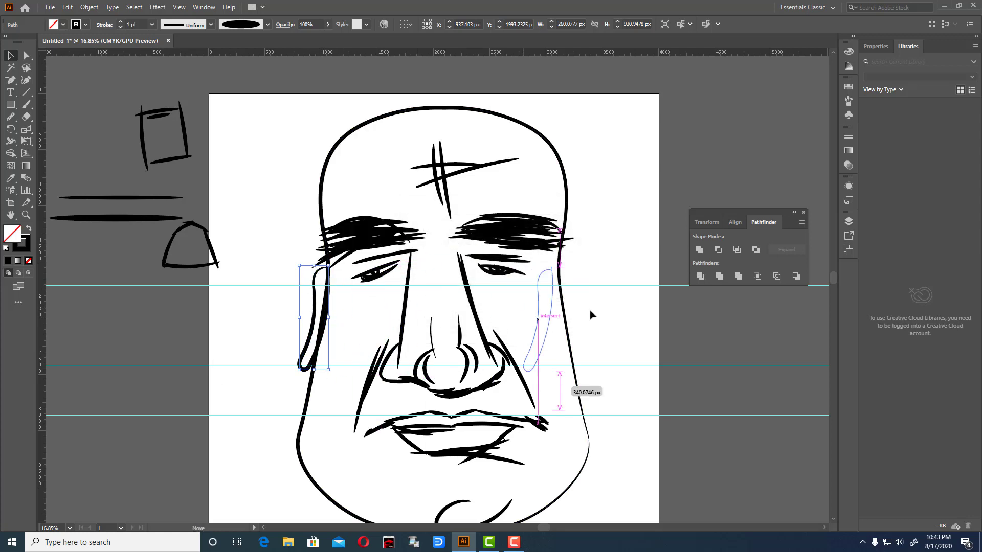
pyautogui.rightClick(597, 318)
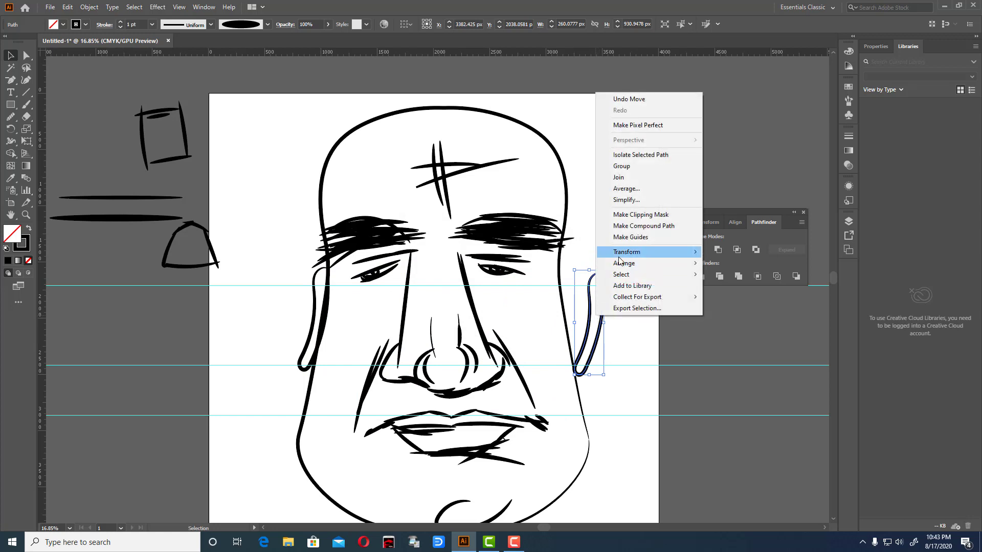
pyautogui.moveTo(627, 252)
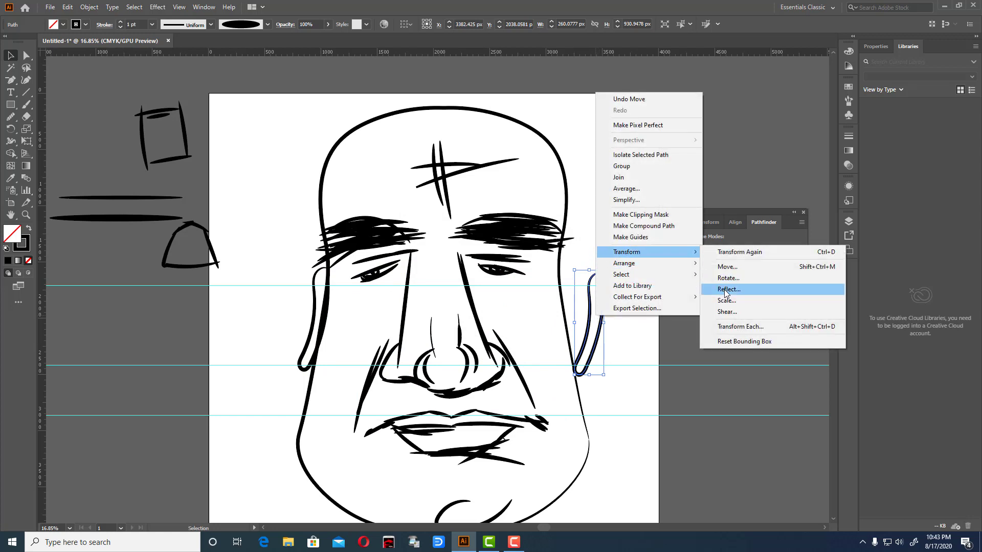
pyautogui.click(730, 290)
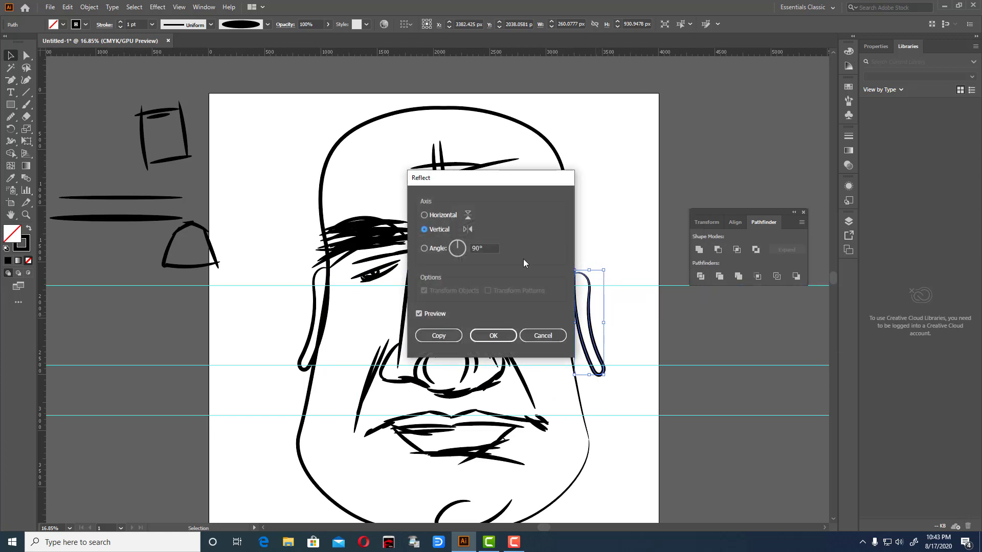
pyautogui.click(495, 335)
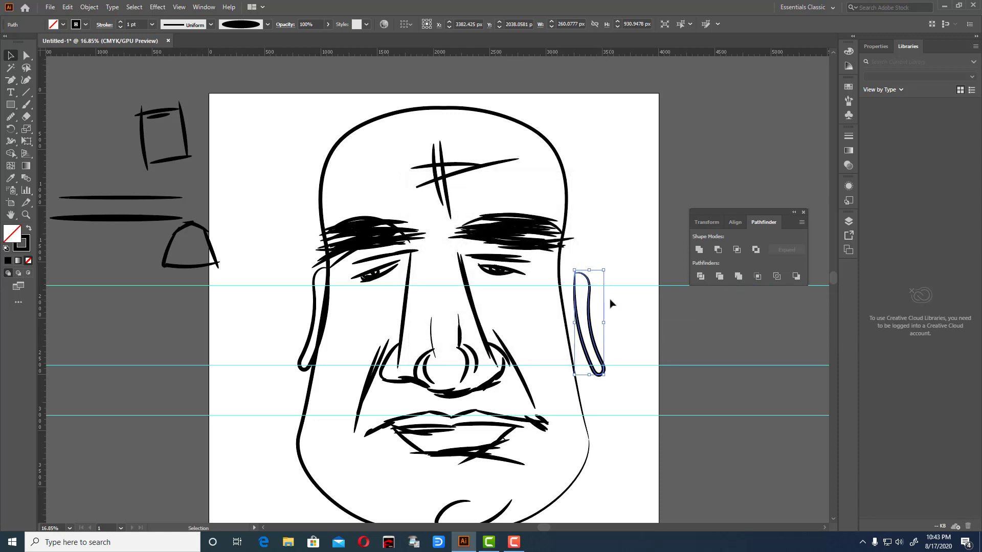
pyautogui.moveTo(588, 315); pyautogui.dragTo(573, 301)
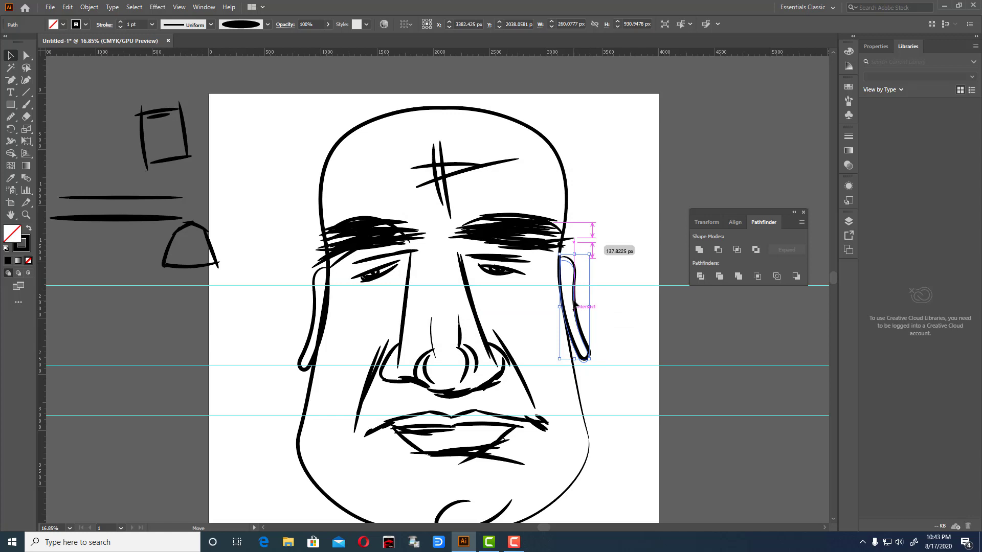
pyautogui.moveTo(574, 305); pyautogui.dragTo(575, 309)
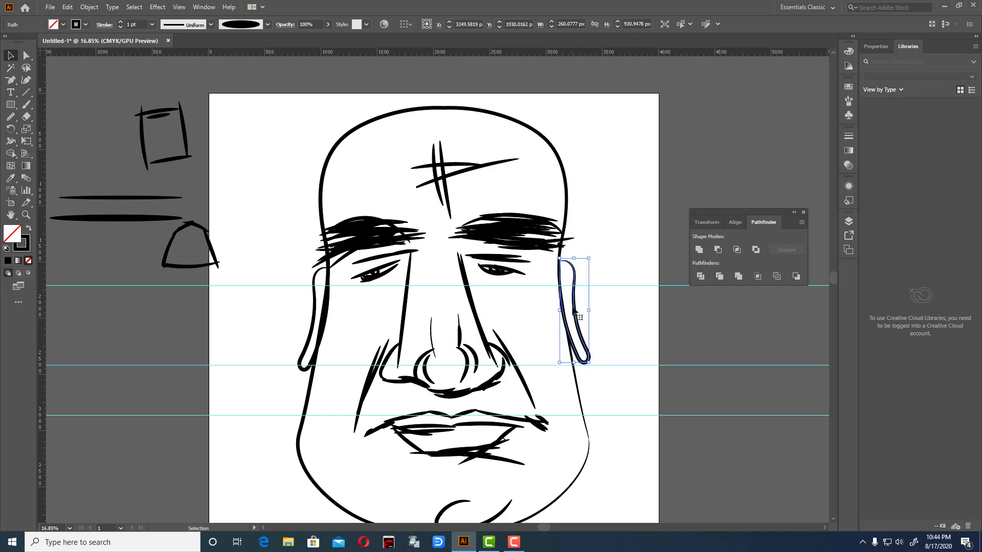
pyautogui.moveTo(573, 309); pyautogui.dragTo(574, 306)
# Raise the horizontal guide and lower the right ear to match the left ear.
pyautogui.click(626, 294)
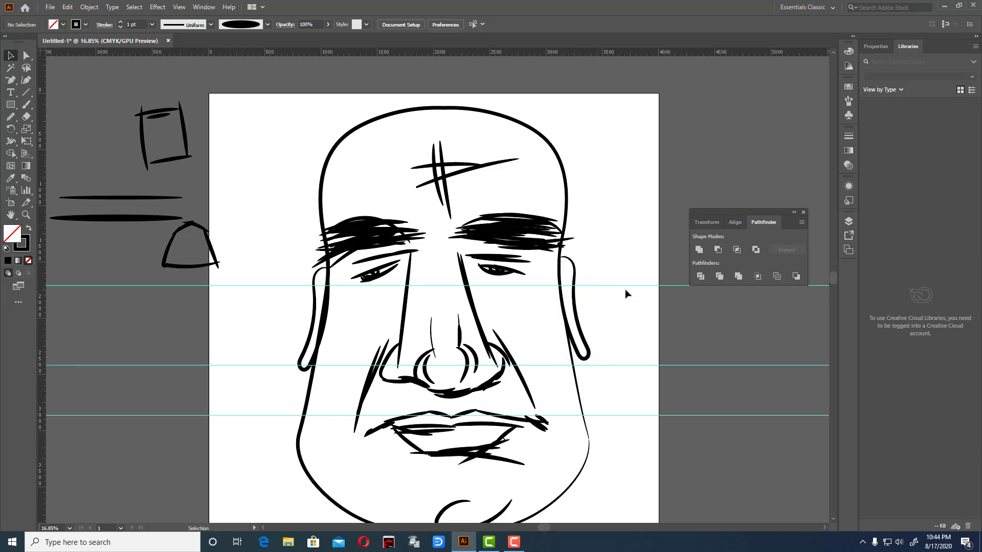
pyautogui.moveTo(617, 285); pyautogui.dragTo(615, 263)
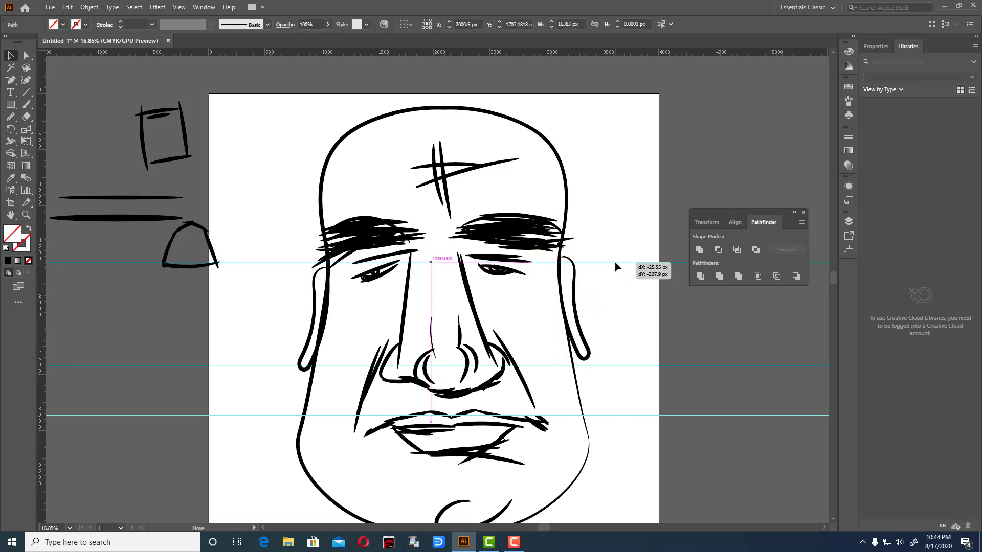
pyautogui.moveTo(616, 263); pyautogui.dragTo(607, 261)
pyautogui.click(608, 260)
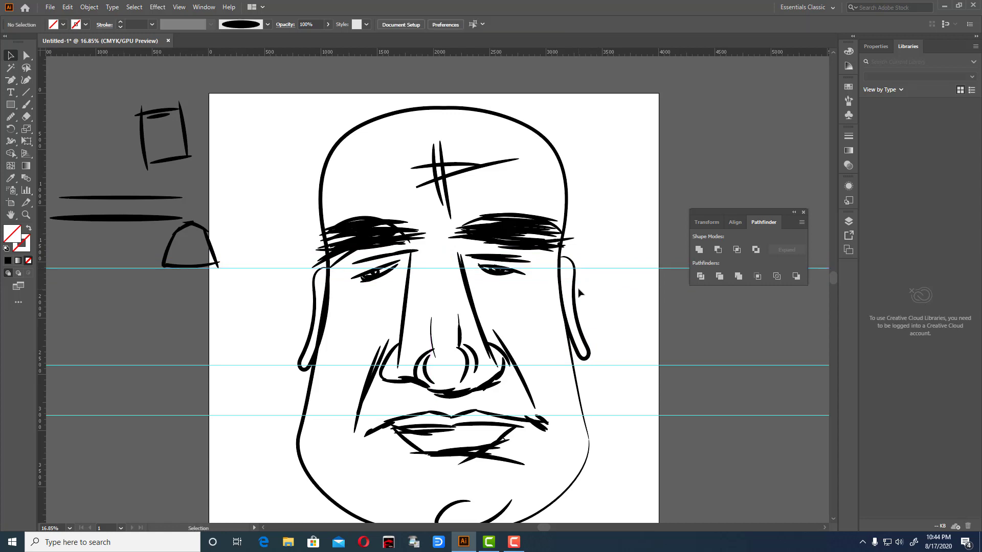
pyautogui.moveTo(575, 294); pyautogui.dragTo(576, 303)
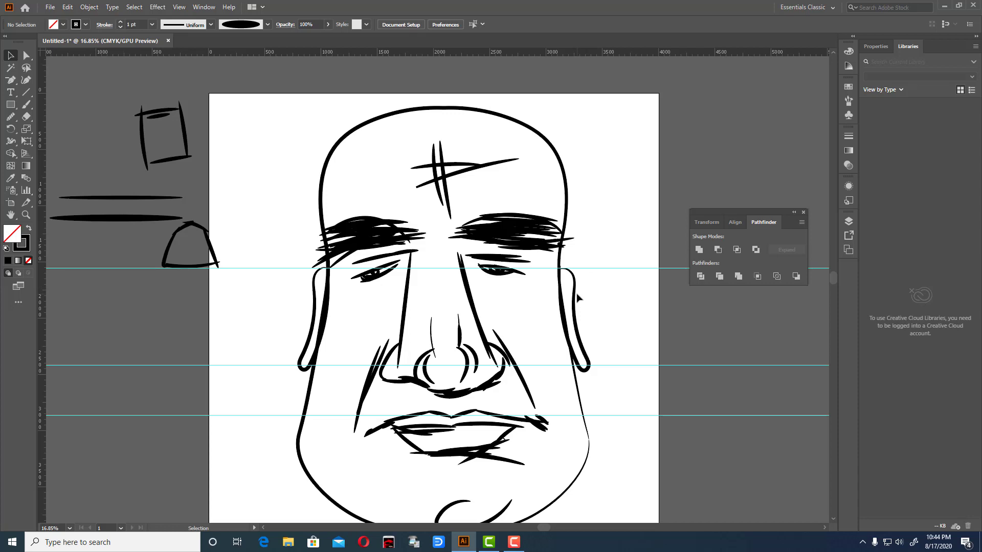
# Delete the horizontal guide running across the eyes.
pyautogui.click(612, 268)
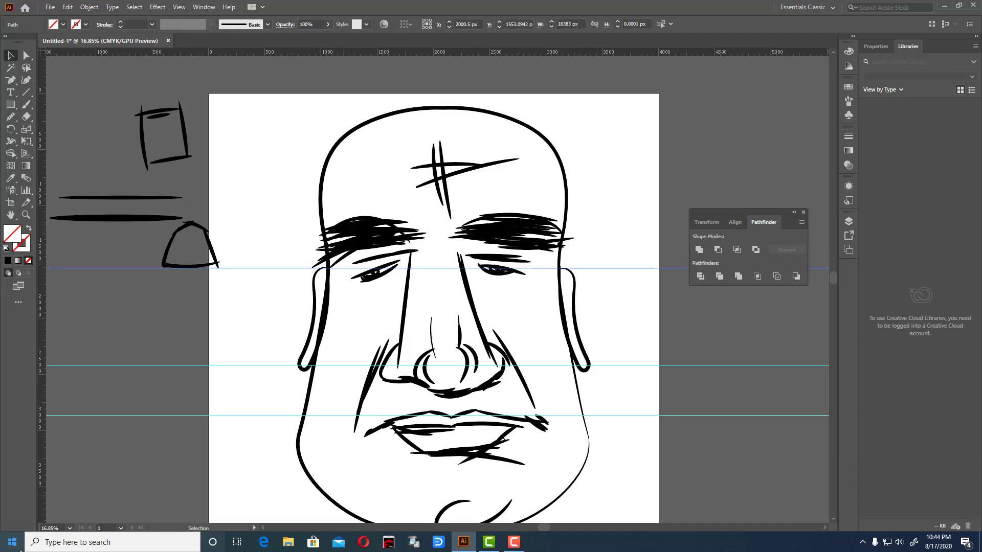
pyautogui.press('Delete')
pyautogui.scroll(-3, 188, 456)
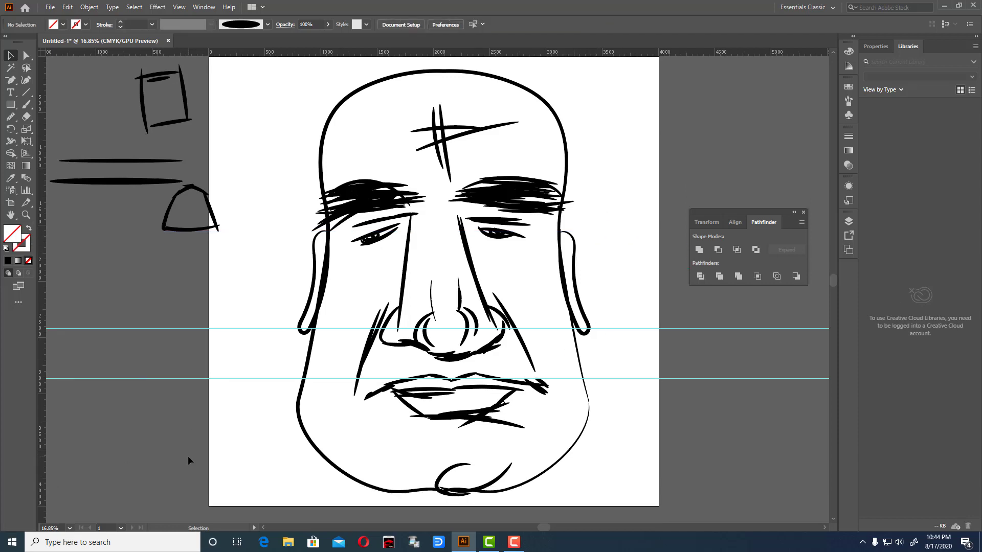
pyautogui.scroll(1, 167, 506)
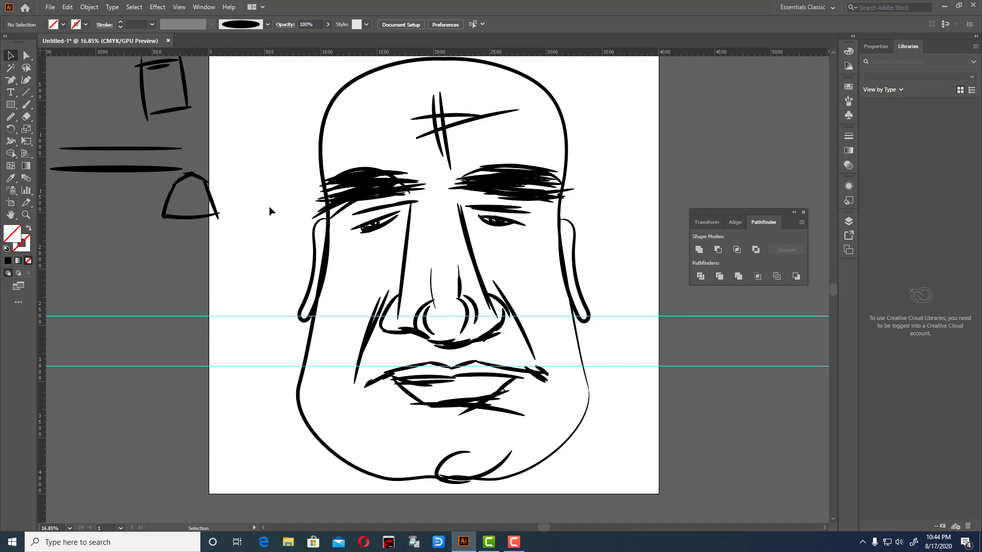
# Draw short 0.25 pt Paintbrush hatch strokes on the lower lip.
pyautogui.click(26, 104)
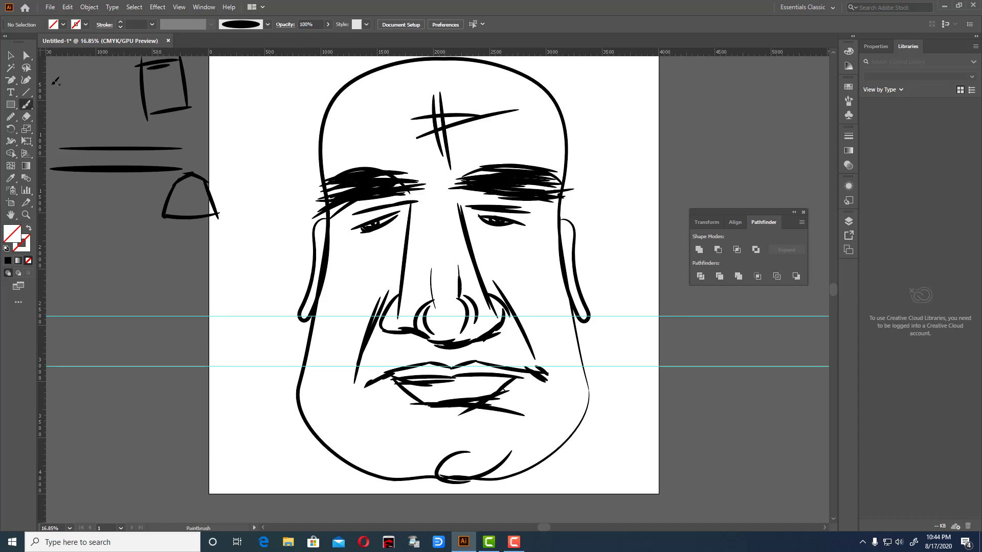
pyautogui.click(153, 24)
pyautogui.click(167, 36)
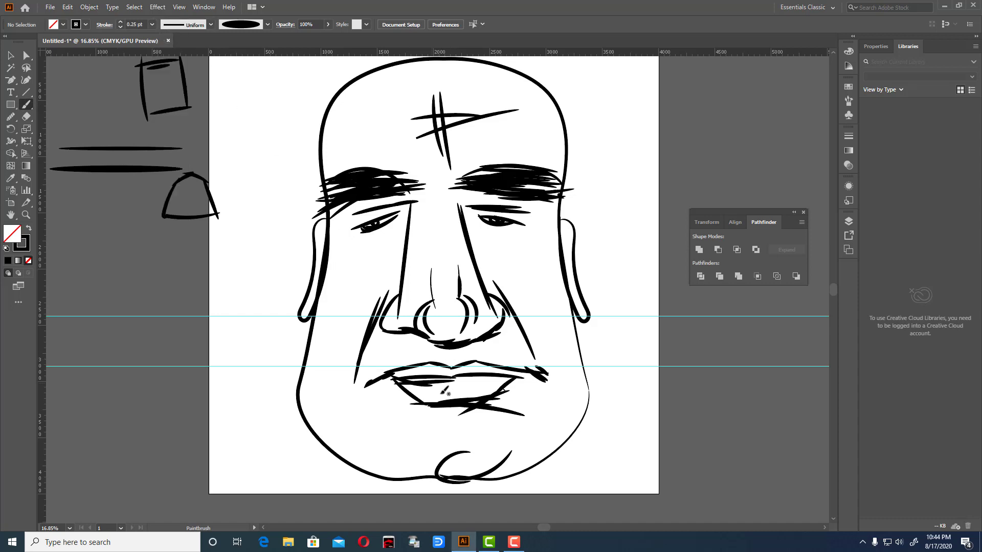
pyautogui.moveTo(436, 386); pyautogui.dragTo(442, 403)
pyautogui.click(153, 25)
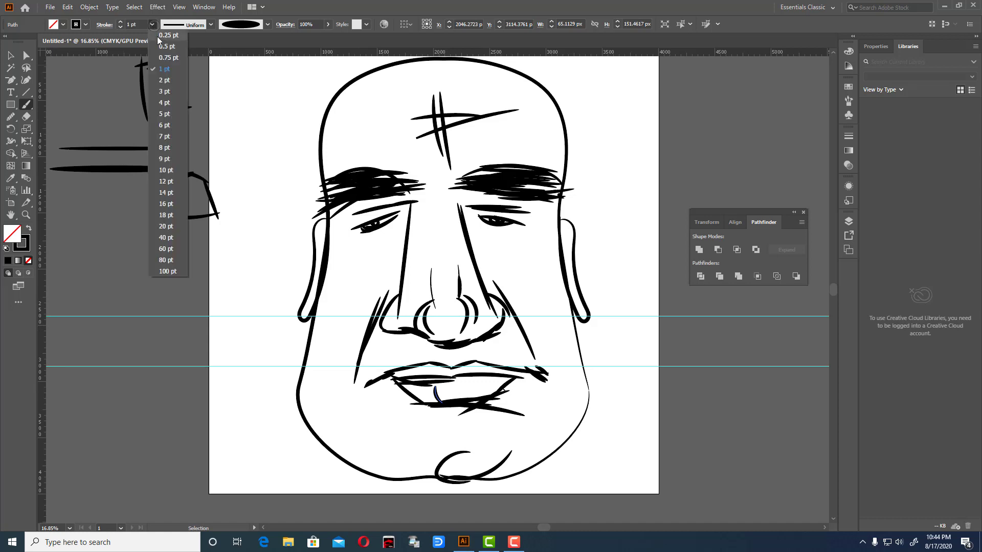
pyautogui.click(169, 36)
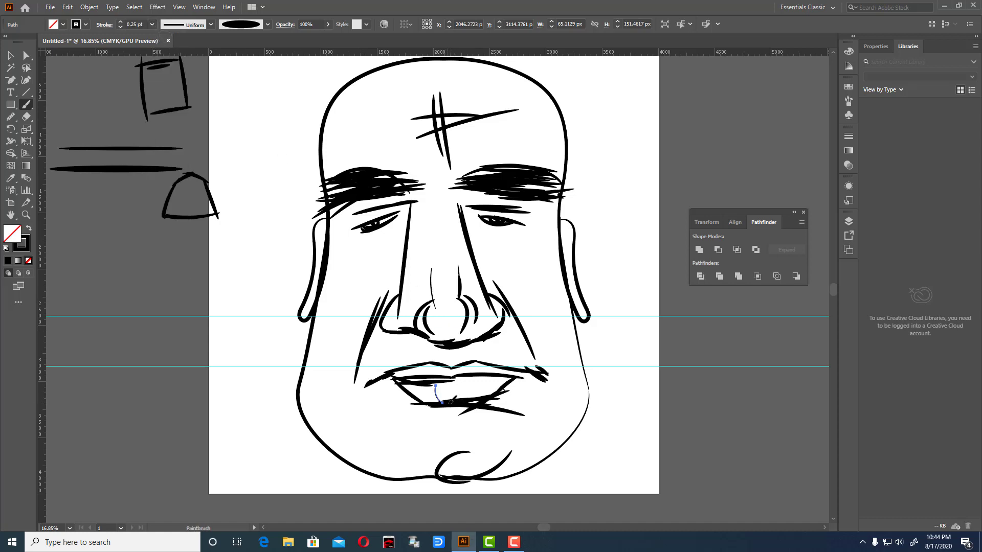
pyautogui.moveTo(468, 389)
pyautogui.mouseDown()
pyautogui.moveTo(463, 398)
pyautogui.moveTo(480, 397)
pyautogui.mouseUp()
# Turn off Keep Selected in the Paintbrush options and add more lower-lip hatches.
pyautogui.doubleClick(26, 105)
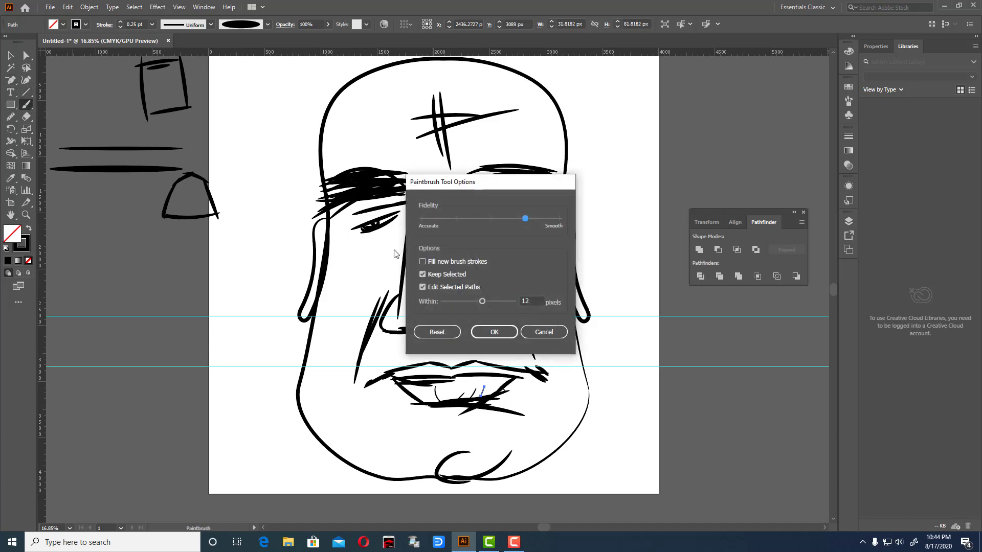
pyautogui.click(422, 275)
pyautogui.click(494, 332)
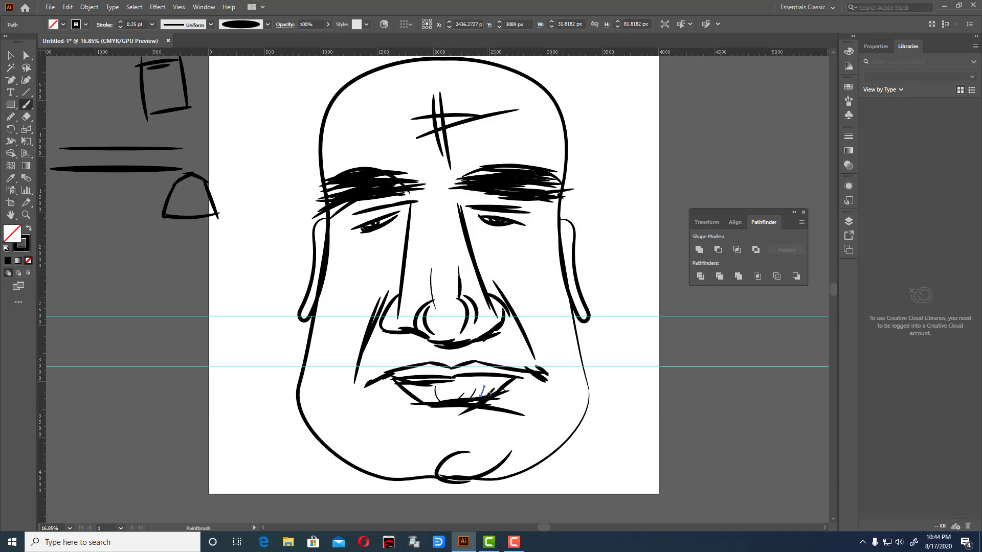
pyautogui.moveTo(504, 376)
pyautogui.mouseDown()
pyautogui.moveTo(496, 394)
pyautogui.moveTo(456, 382)
pyautogui.mouseUp()
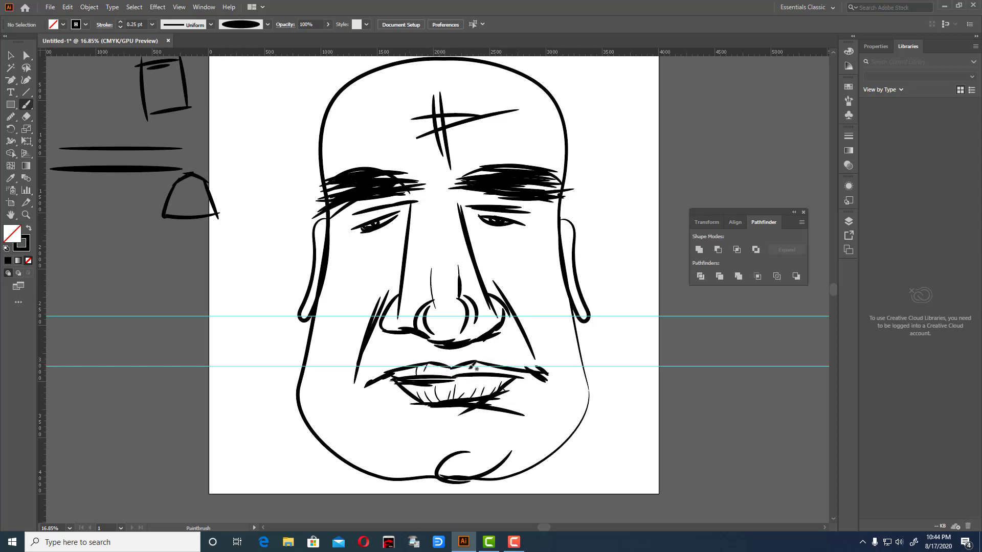
# Brush thin wrinkle lines along the upper lip, beside the philtrum and in the left nostril.
pyautogui.moveTo(463, 365); pyautogui.dragTo(504, 364)
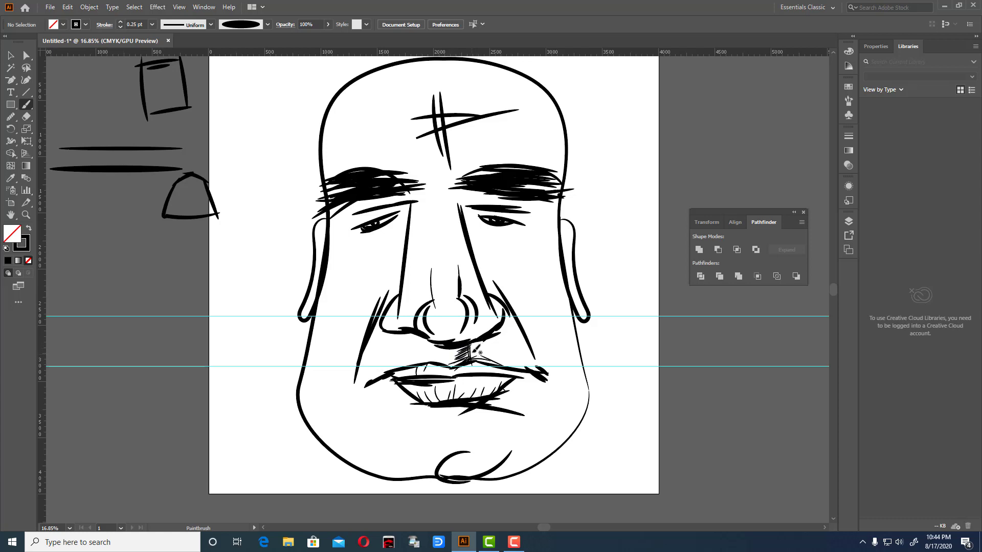
pyautogui.moveTo(478, 349); pyautogui.dragTo(508, 335)
pyautogui.moveTo(415, 341); pyautogui.dragTo(399, 330)
pyautogui.moveTo(440, 304); pyautogui.dragTo(432, 328)
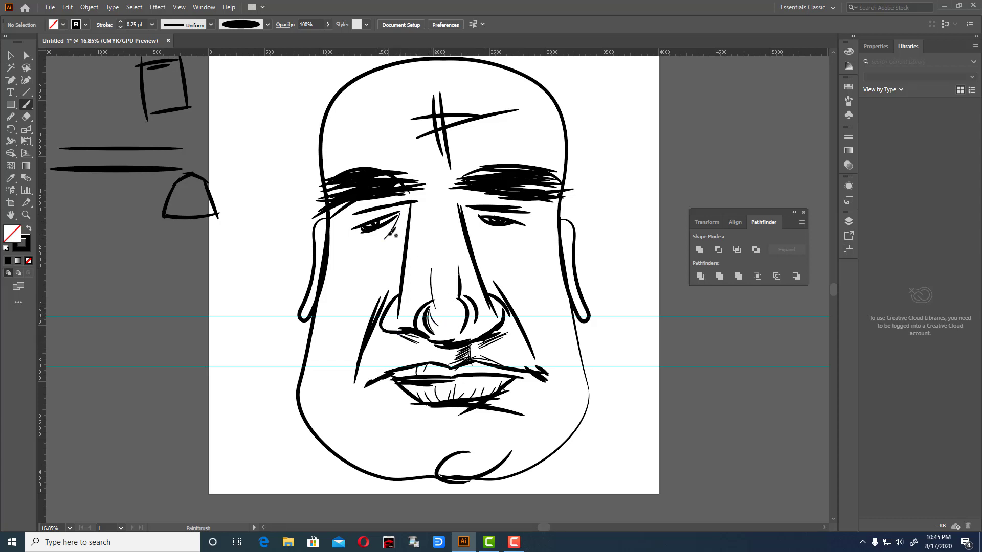
# Add crease lines under both eyes and curved creases on both cheeks beside the mouth.
pyautogui.moveTo(358, 233); pyautogui.dragTo(399, 226)
pyautogui.moveTo(357, 260); pyautogui.dragTo(381, 239)
pyautogui.moveTo(482, 225)
pyautogui.mouseDown()
pyautogui.moveTo(513, 233)
pyautogui.moveTo(510, 254)
pyautogui.mouseUp()
pyautogui.moveTo(543, 342); pyautogui.dragTo(551, 398)
pyautogui.moveTo(340, 366); pyautogui.dragTo(356, 398)
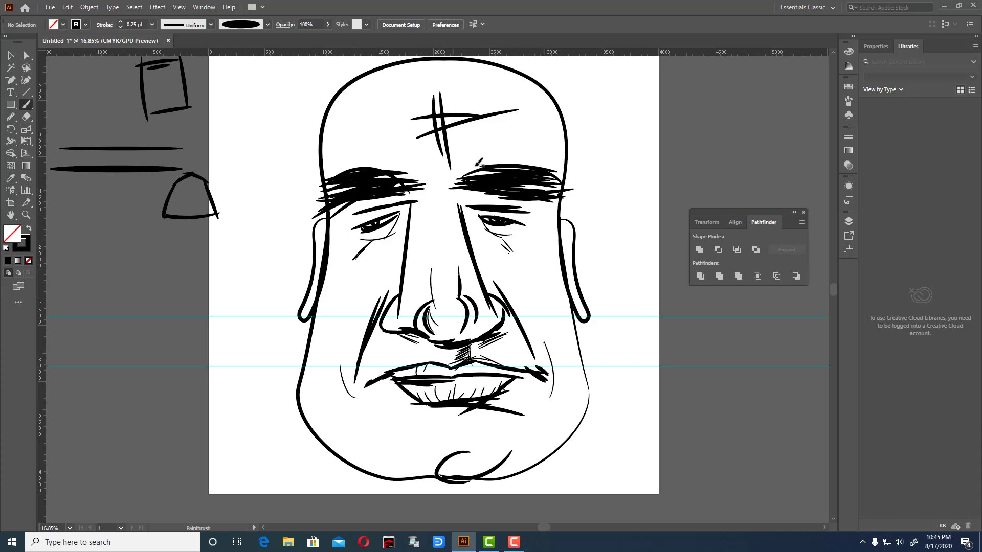
pyautogui.scroll(3, 540, 194)
pyautogui.scroll(-2, 540, 194)
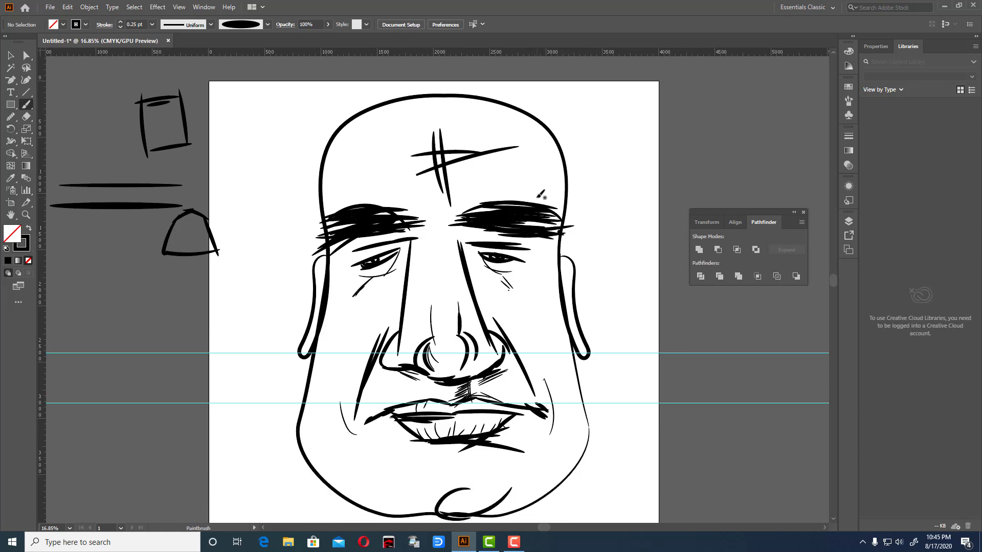
pyautogui.click(10, 55)
pyautogui.scroll(-2, 281, 192)
pyautogui.scroll(1, 296, 217)
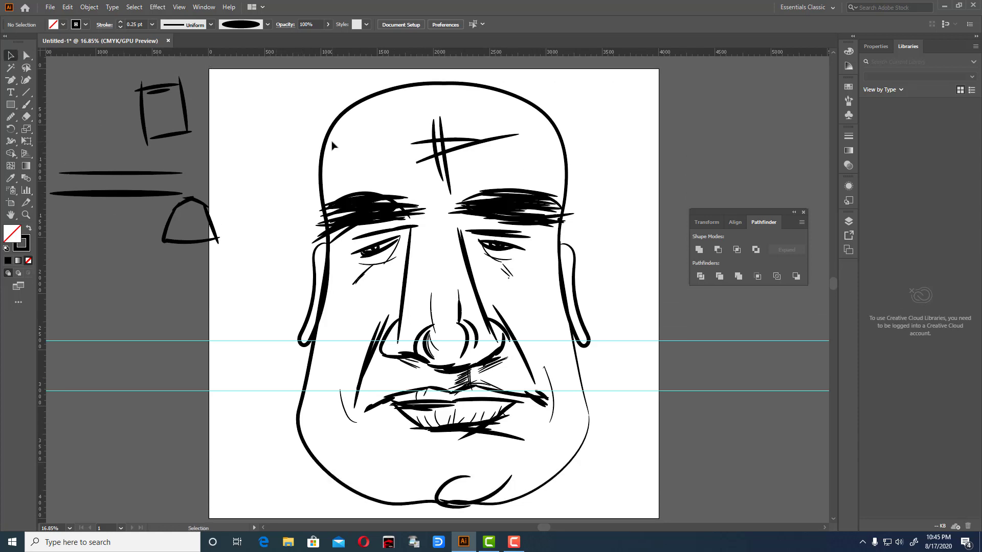
# Fill the head outline with a light pink swatch from the Skintones library.
pyautogui.click(333, 118)
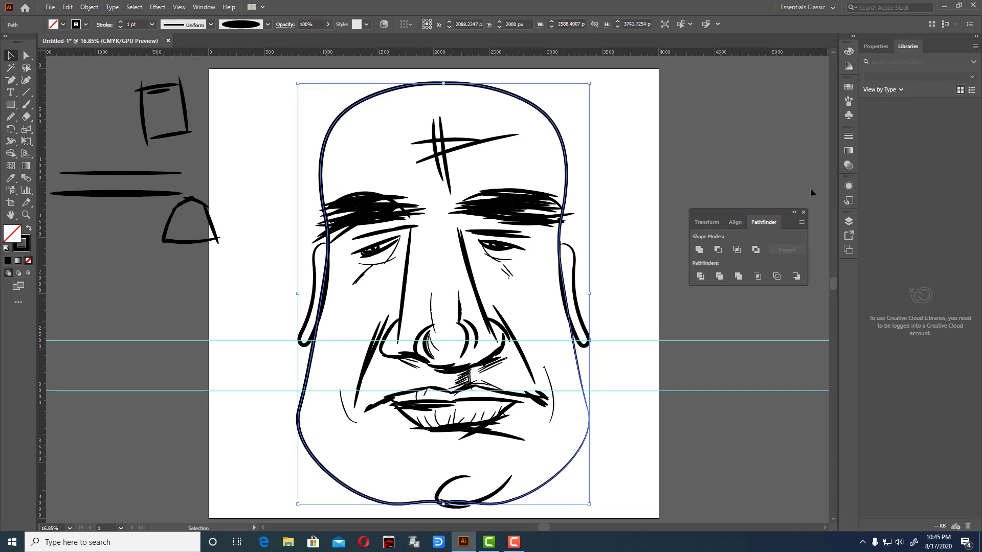
pyautogui.click(203, 7)
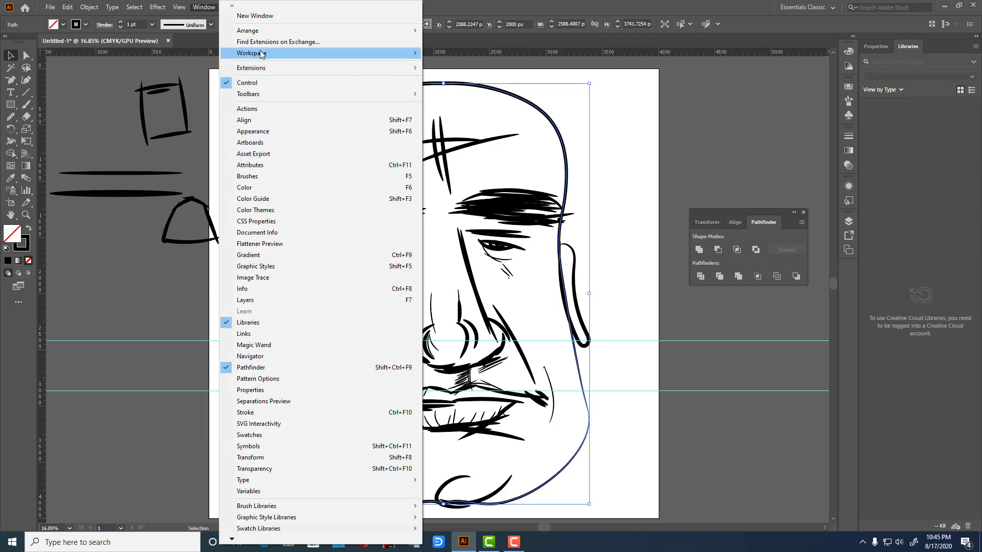
pyautogui.click(255, 189)
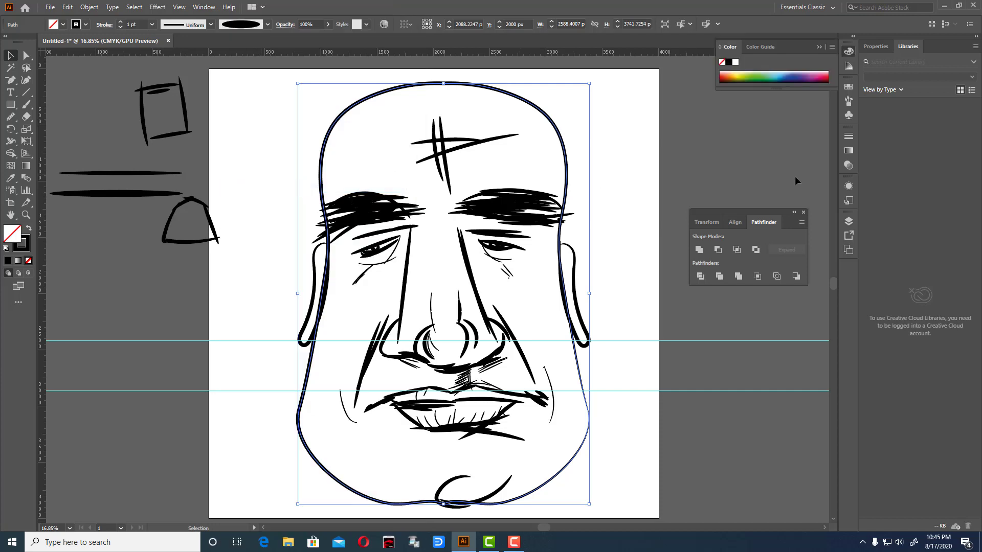
pyautogui.click(761, 47)
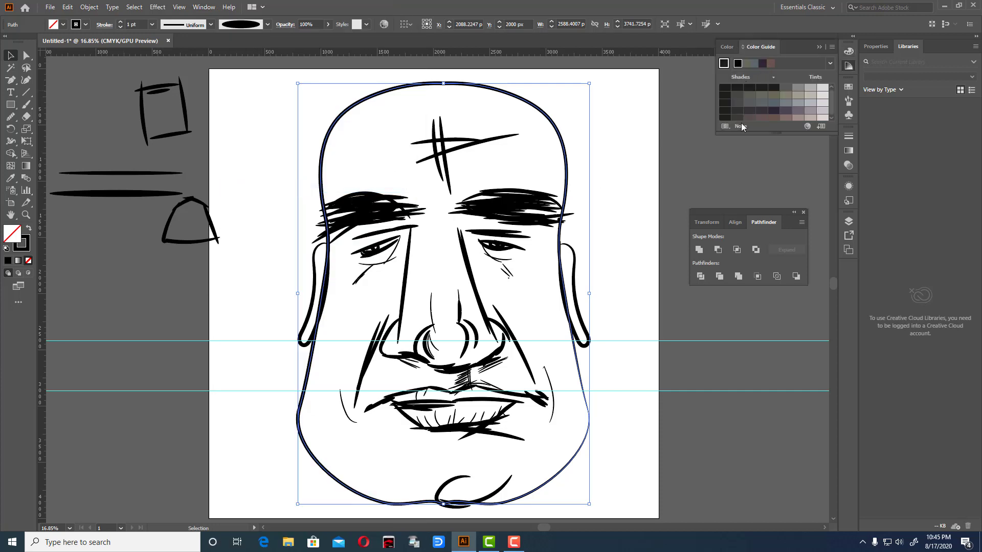
pyautogui.click(727, 127)
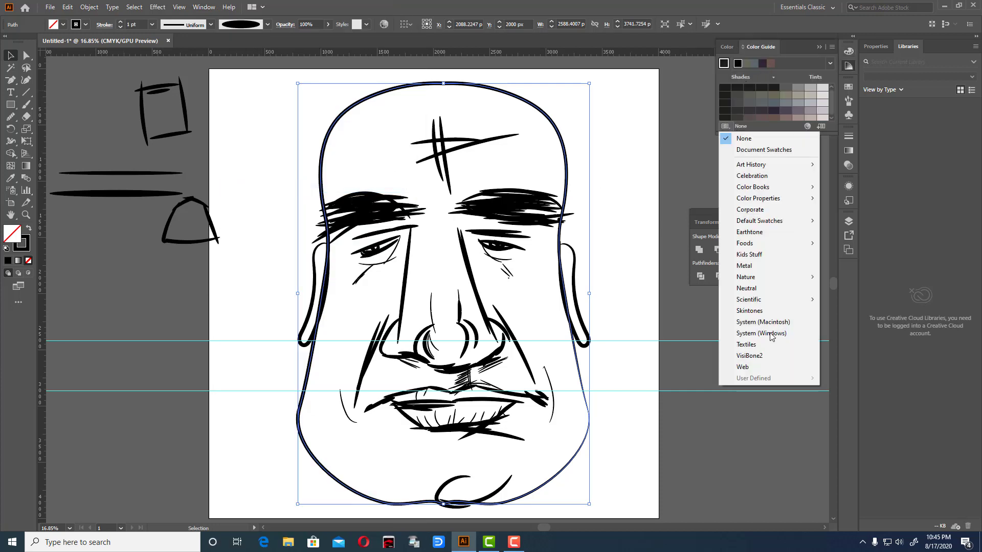
pyautogui.click(749, 311)
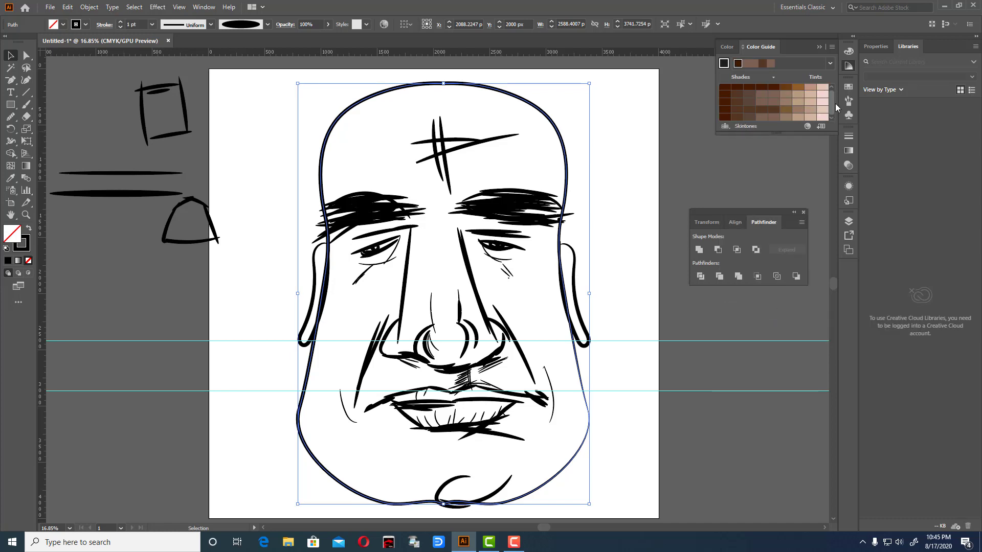
pyautogui.click(822, 104)
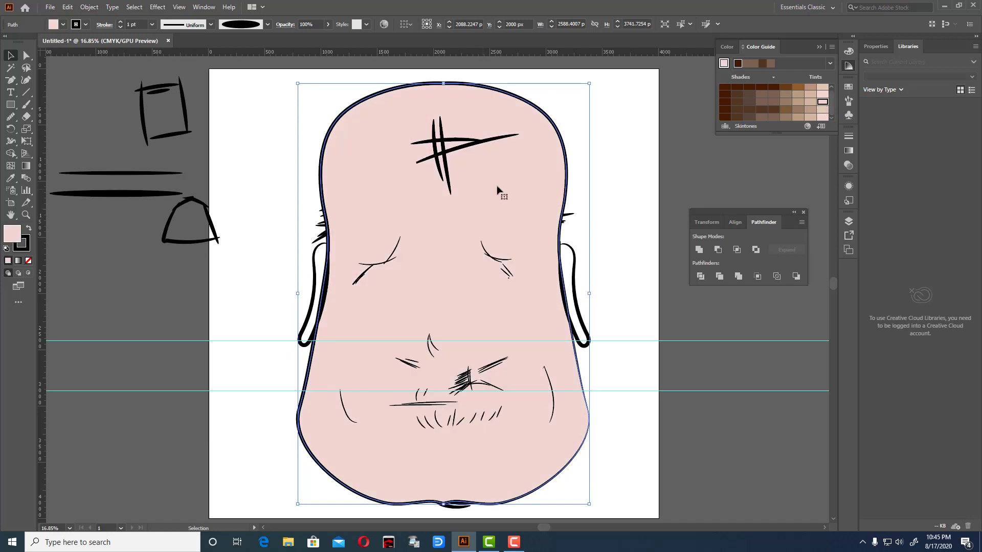
# Toggle between the Direct Selection and Selection tools.
pyautogui.press('a')
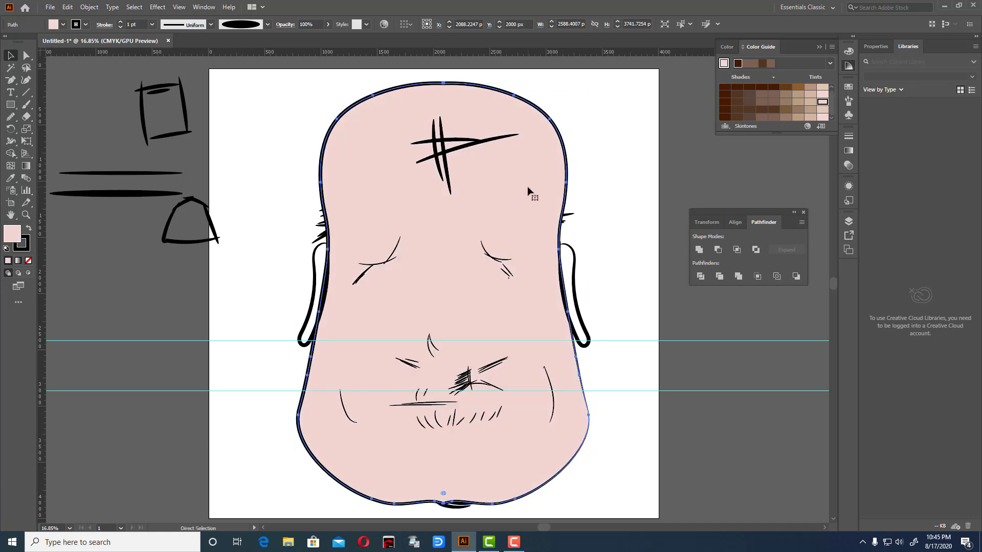
pyautogui.press('v')
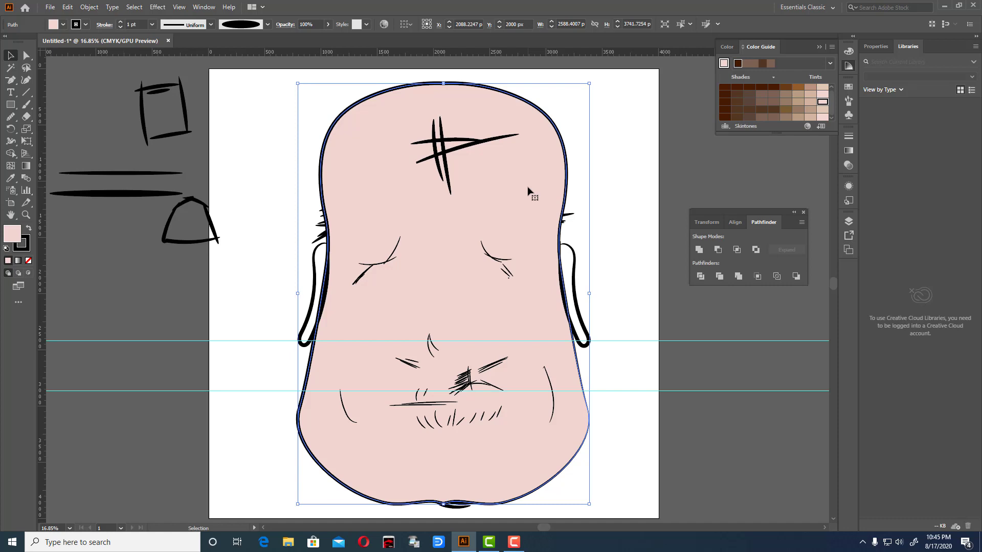
pyautogui.press('ctrl')
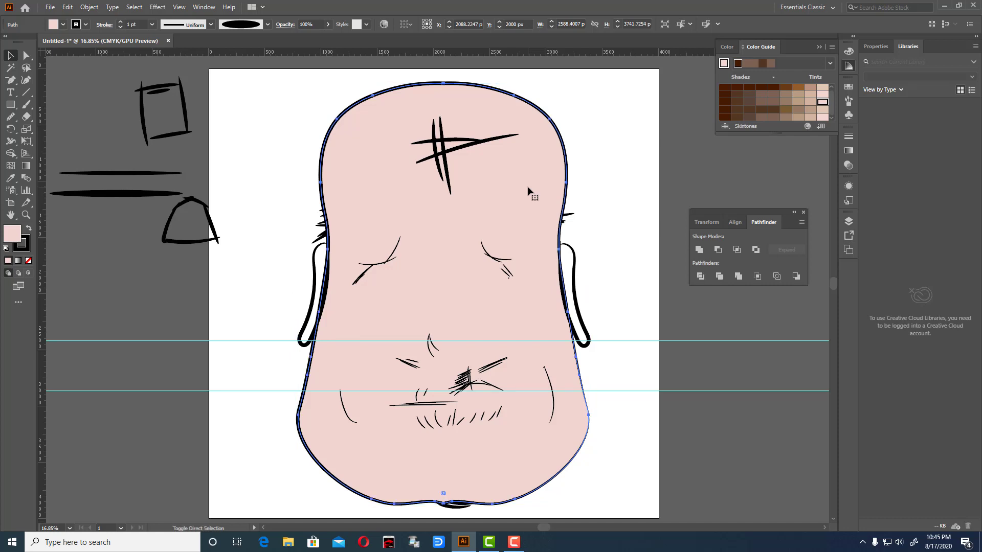
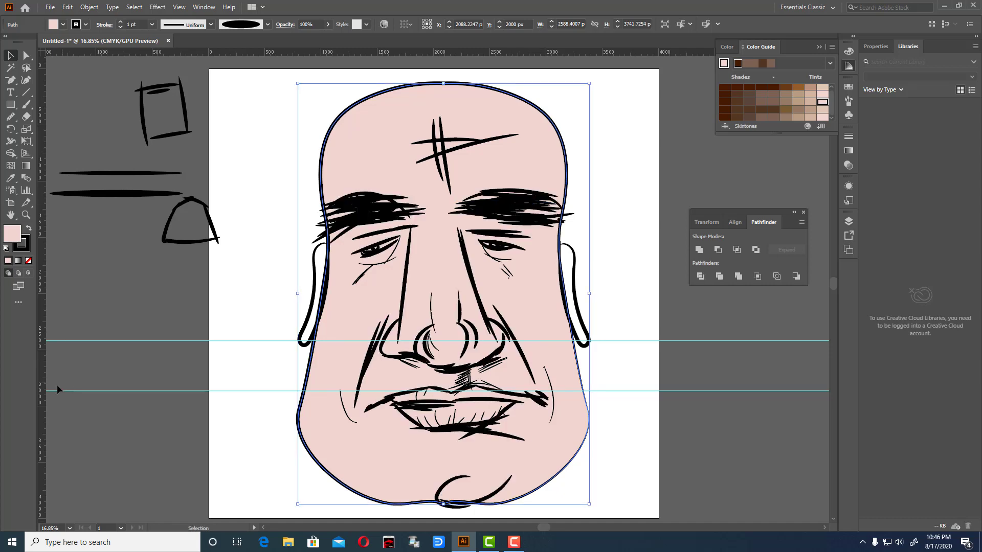
# Give the right ear the face's pink skin fill using the Eyedropper.
pyautogui.click(696, 162)
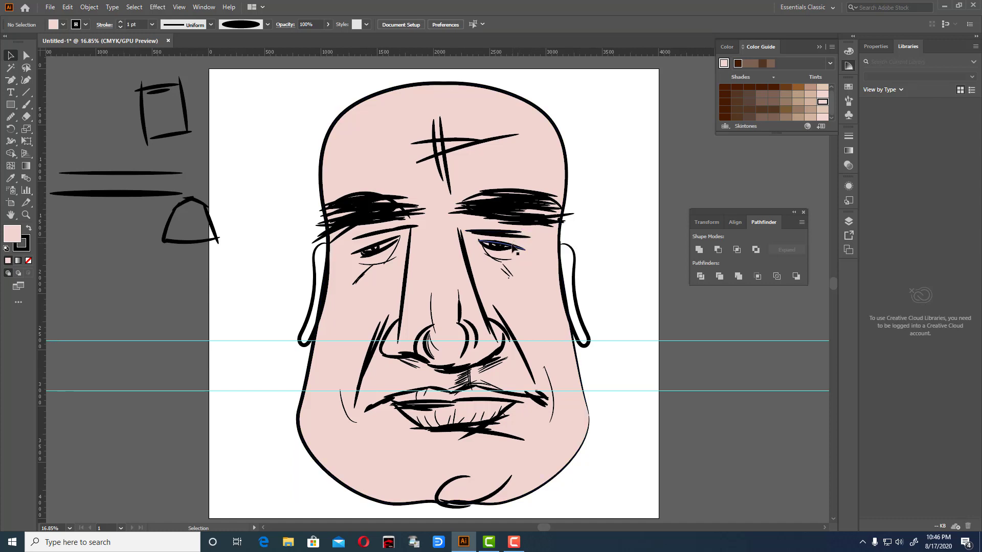
pyautogui.scroll(-1, 639, 244)
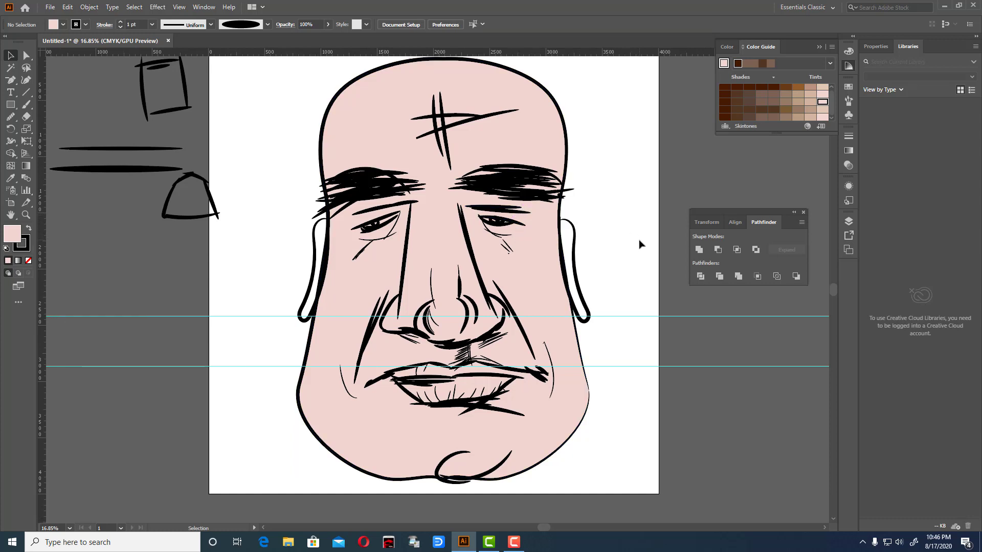
pyautogui.click(579, 261)
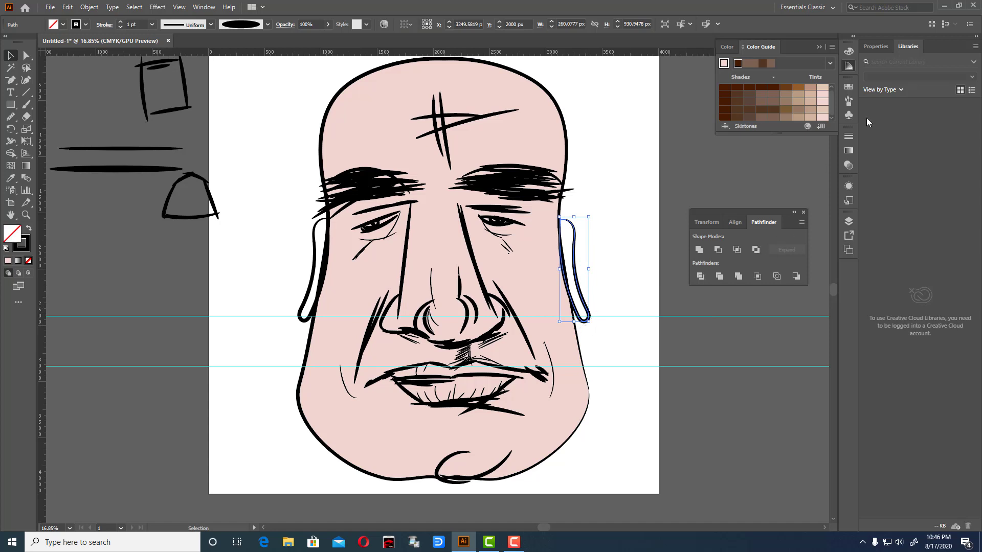
pyautogui.click(10, 178)
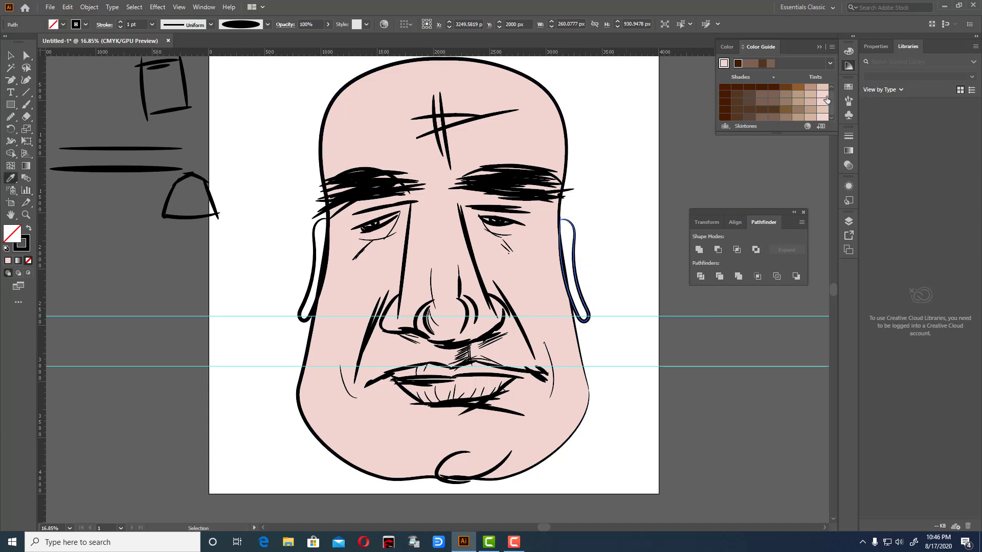
pyautogui.click(811, 103)
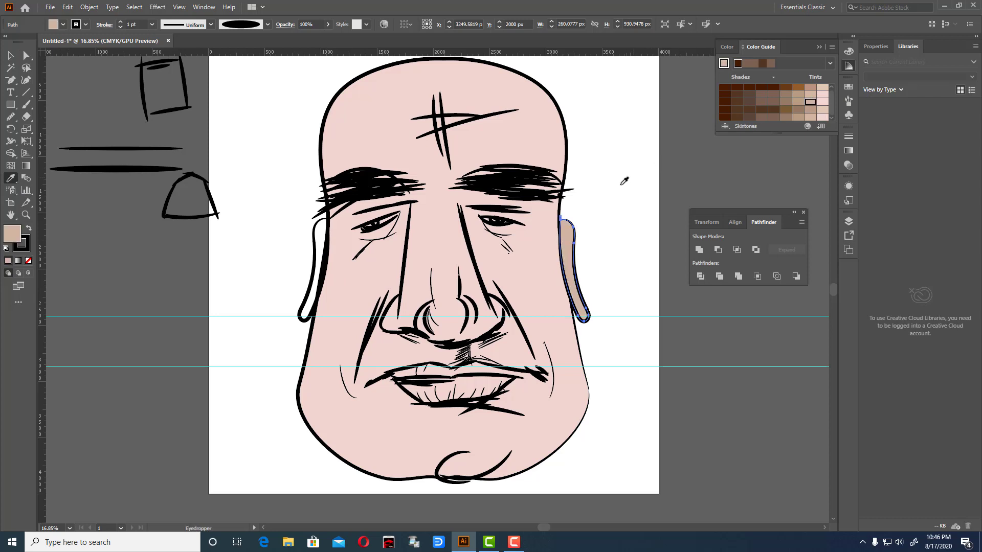
pyautogui.click(11, 55)
pyautogui.click(286, 115)
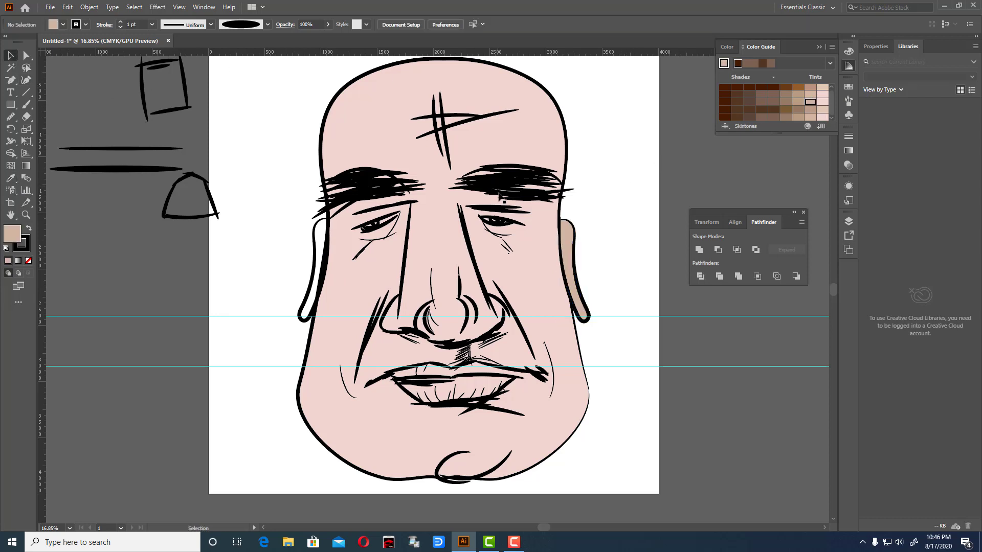
pyautogui.click(566, 245)
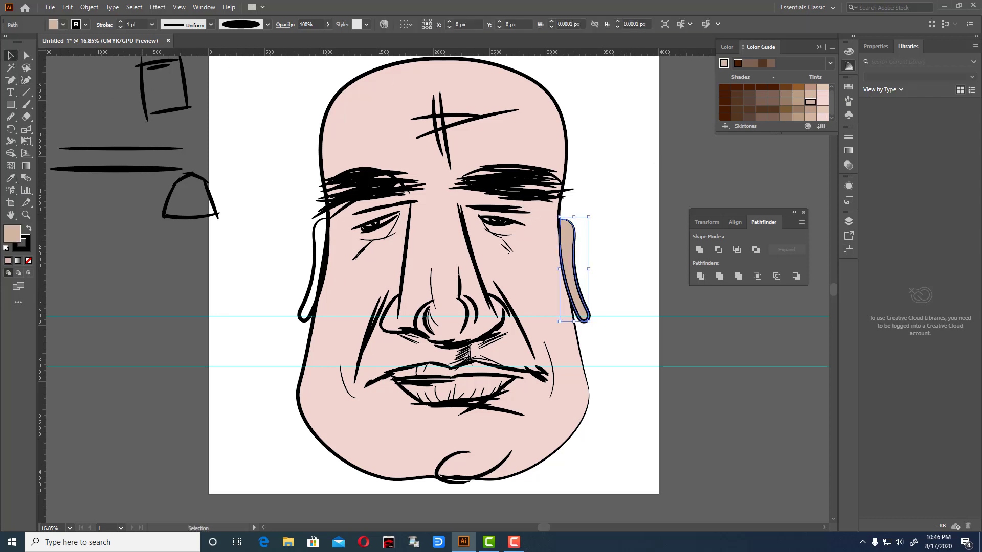
pyautogui.click(10, 178)
pyautogui.click(361, 284)
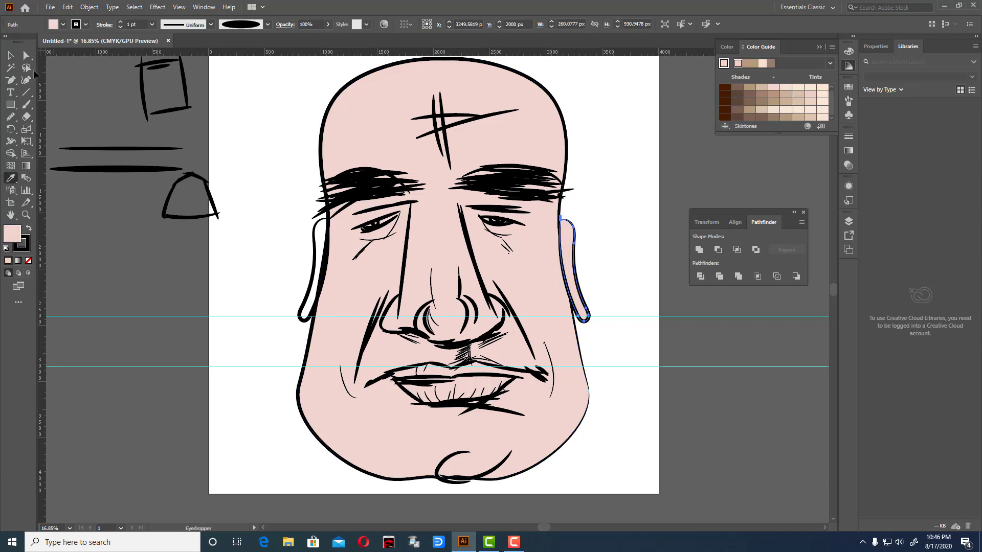
pyautogui.click(11, 56)
# Darken the right ear's fill slightly by raising its K value in the colour picker.
pyautogui.doubleClick(571, 240)
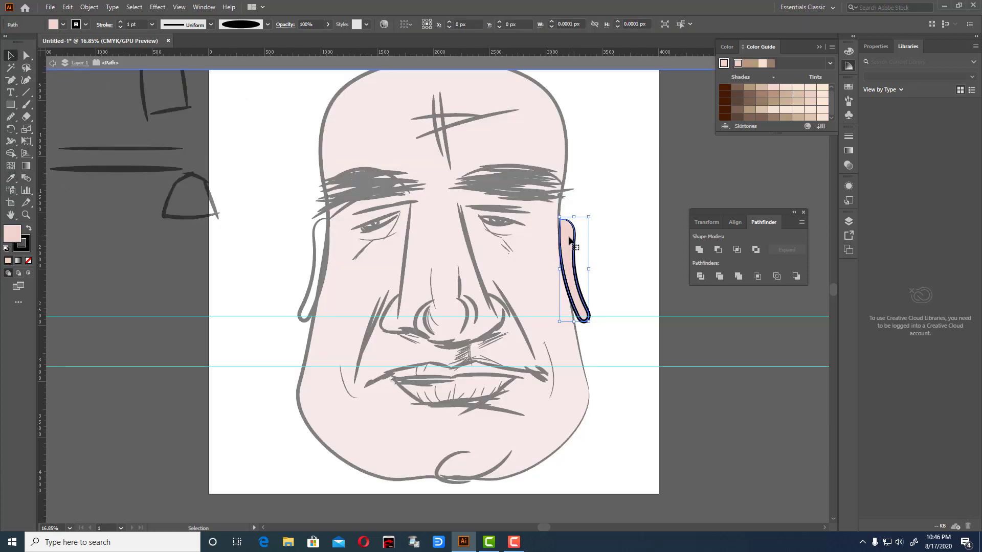
pyautogui.doubleClick(11, 234)
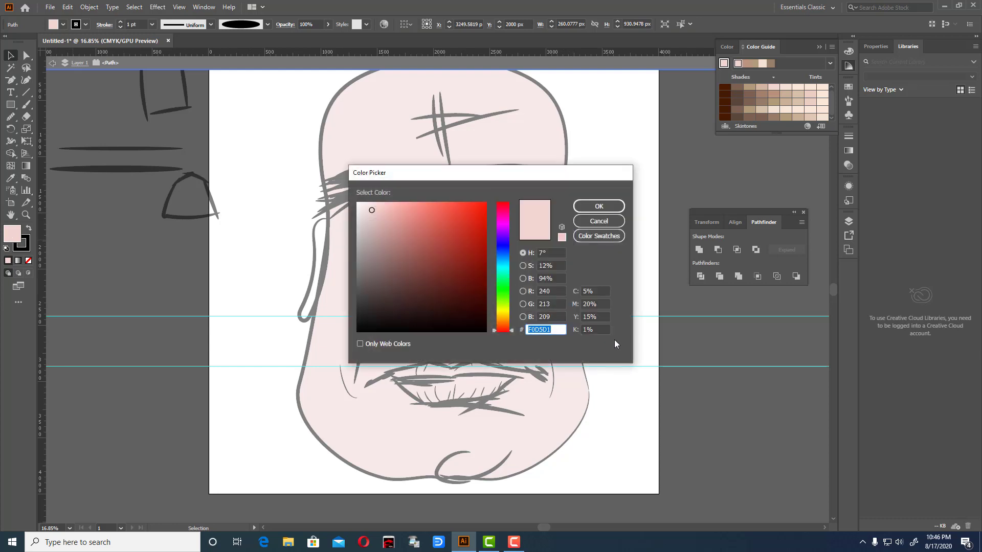
pyautogui.click(588, 329)
pyautogui.press('Up')
pyautogui.press('Up')
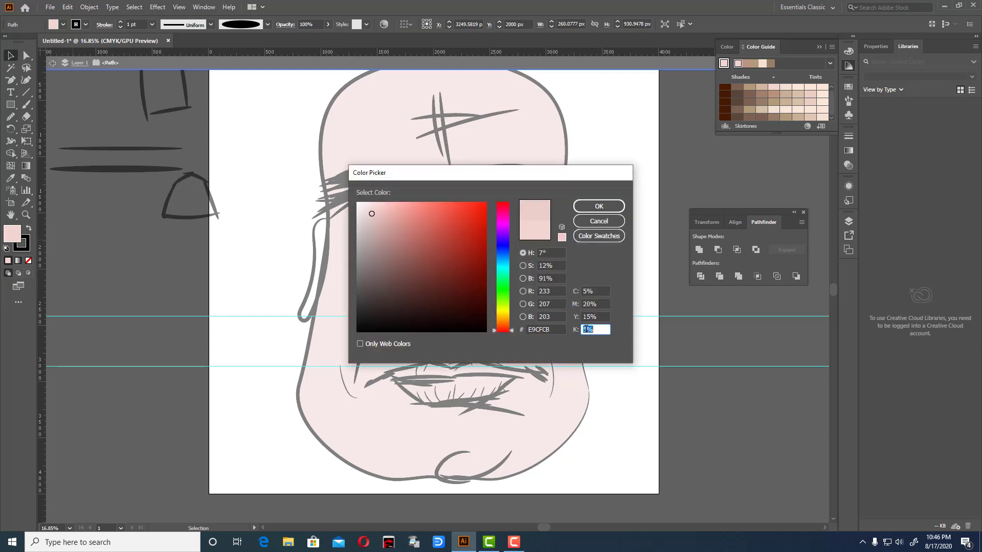
pyautogui.click(597, 206)
pyautogui.doubleClick(617, 178)
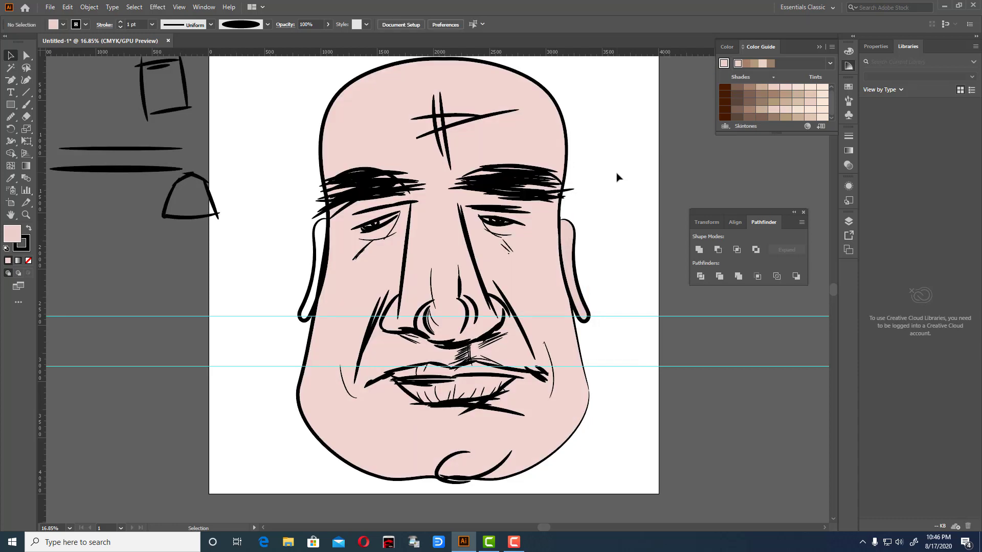
# Copy the right ear's darker fill onto the left ear with the Eyedropper.
pyautogui.click(322, 244)
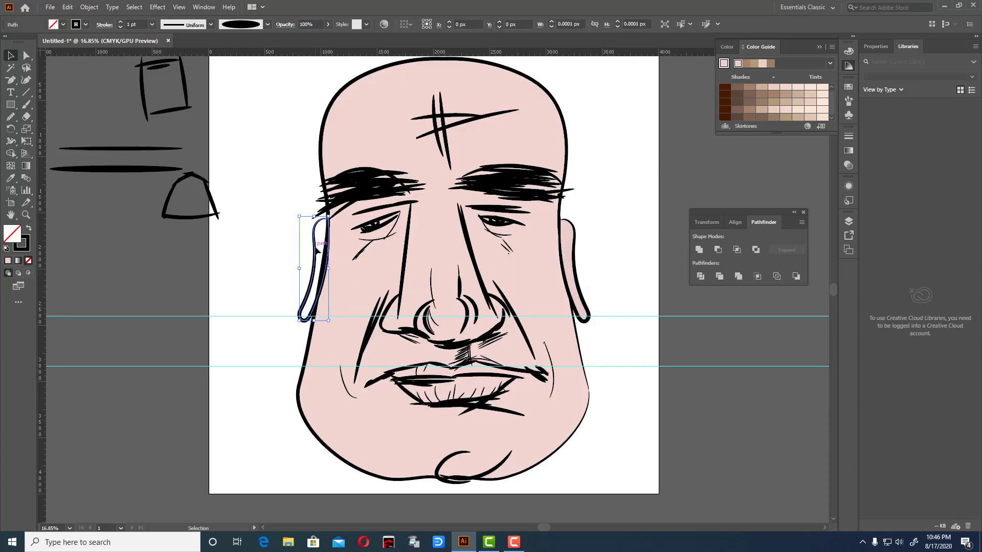
pyautogui.click(10, 179)
pyautogui.click(587, 245)
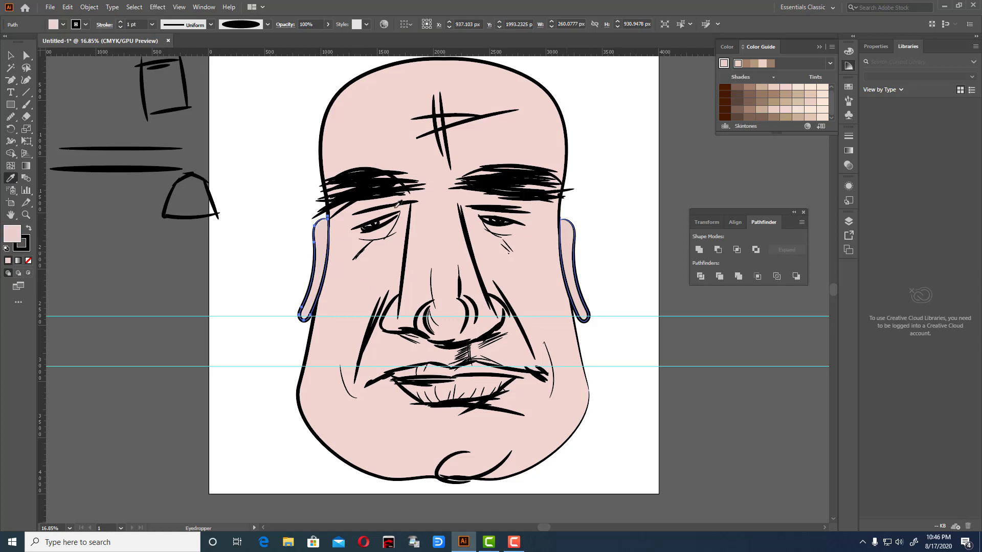
pyautogui.click(11, 55)
pyautogui.click(240, 96)
pyautogui.scroll(1, 594, 372)
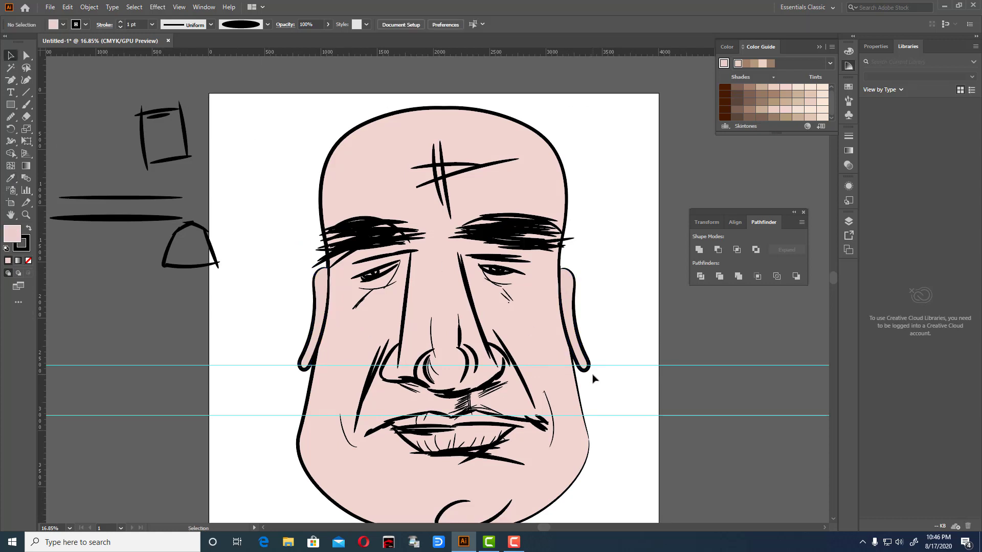
pyautogui.scroll(1, 594, 372)
pyautogui.scroll(-1, 594, 372)
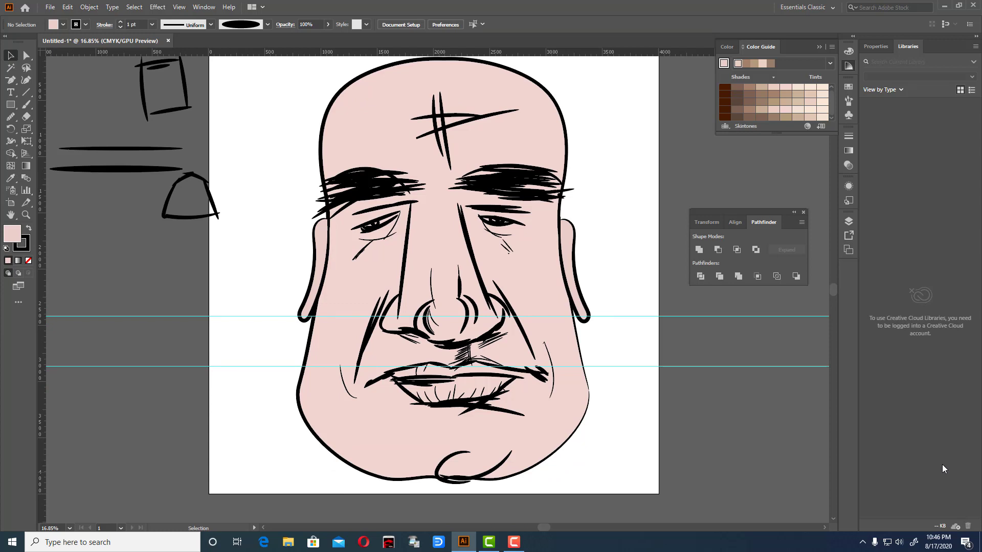
pyautogui.scroll(1, 756, 396)
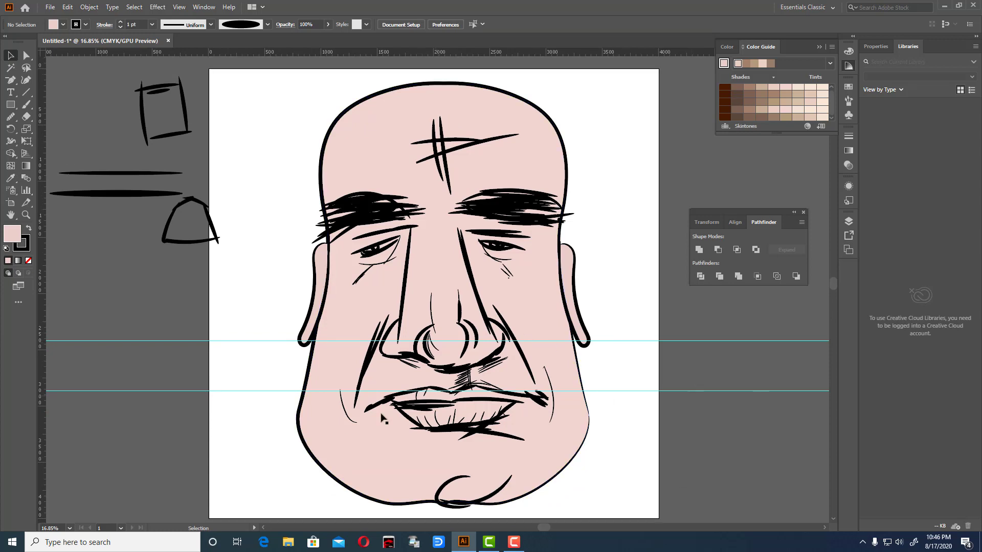
# Paint spiky black Paintbrush hair strokes at the head's top-left and top-right.
pyautogui.click(25, 104)
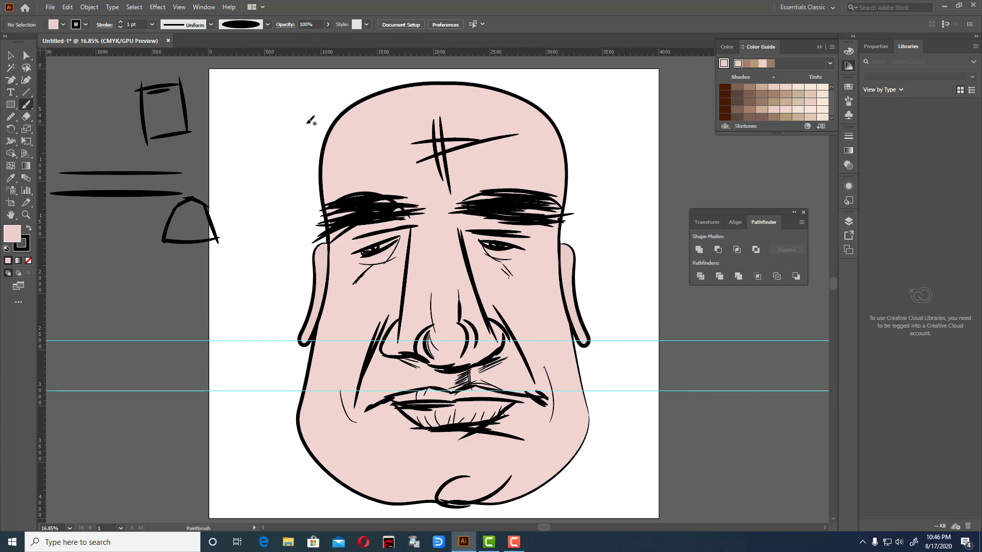
pyautogui.moveTo(321, 148)
pyautogui.mouseDown()
pyautogui.moveTo(306, 121)
pyautogui.moveTo(317, 97)
pyautogui.mouseUp()
pyautogui.moveTo(331, 123)
pyautogui.mouseDown()
pyautogui.moveTo(327, 94)
pyautogui.moveTo(299, 119)
pyautogui.mouseUp()
pyautogui.moveTo(321, 153)
pyautogui.mouseDown()
pyautogui.moveTo(312, 131)
pyautogui.moveTo(319, 100)
pyautogui.moveTo(342, 73)
pyautogui.moveTo(368, 69)
pyautogui.mouseUp()
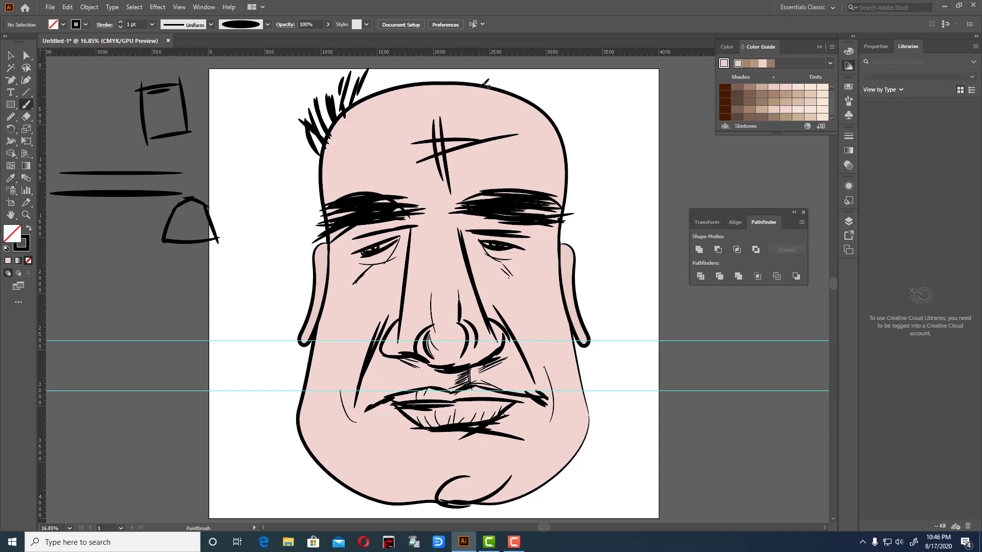
pyautogui.moveTo(485, 93)
pyautogui.mouseDown()
pyautogui.moveTo(505, 64)
pyautogui.moveTo(535, 61)
pyautogui.mouseUp()
pyautogui.moveTo(527, 108); pyautogui.dragTo(569, 61)
pyautogui.moveTo(535, 135); pyautogui.dragTo(581, 105)
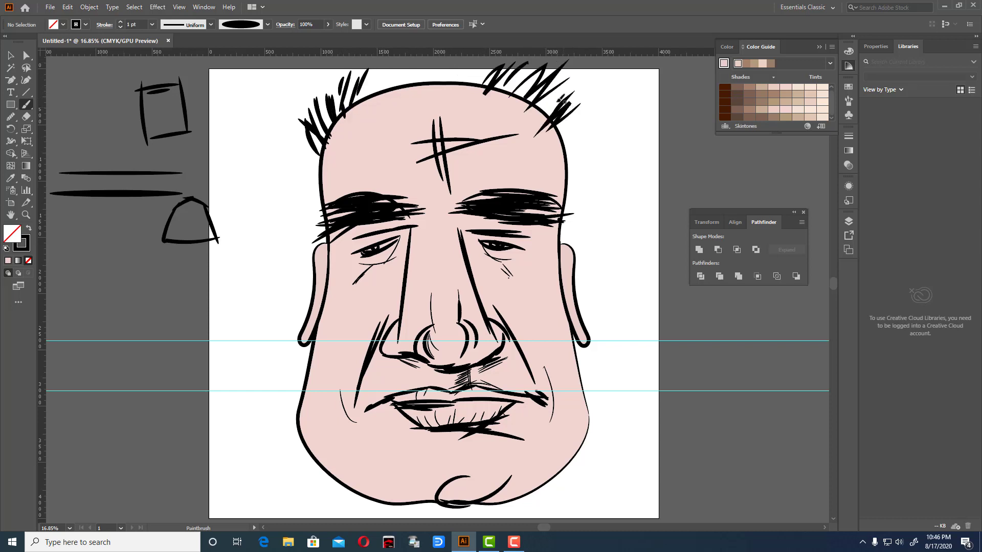
pyautogui.moveTo(466, 91); pyautogui.dragTo(461, 56)
pyautogui.moveTo(473, 88); pyautogui.dragTo(477, 56)
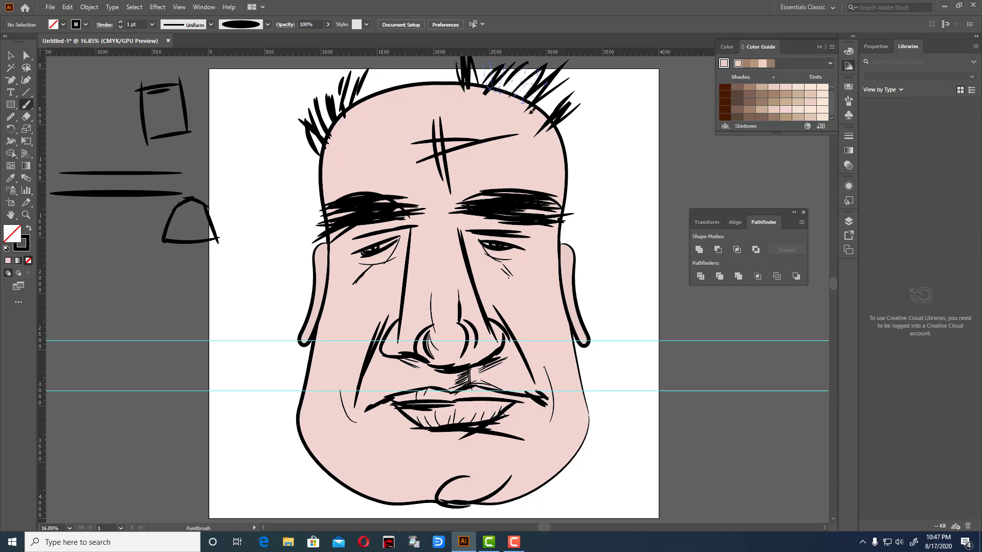
pyautogui.moveTo(531, 111); pyautogui.dragTo(577, 116)
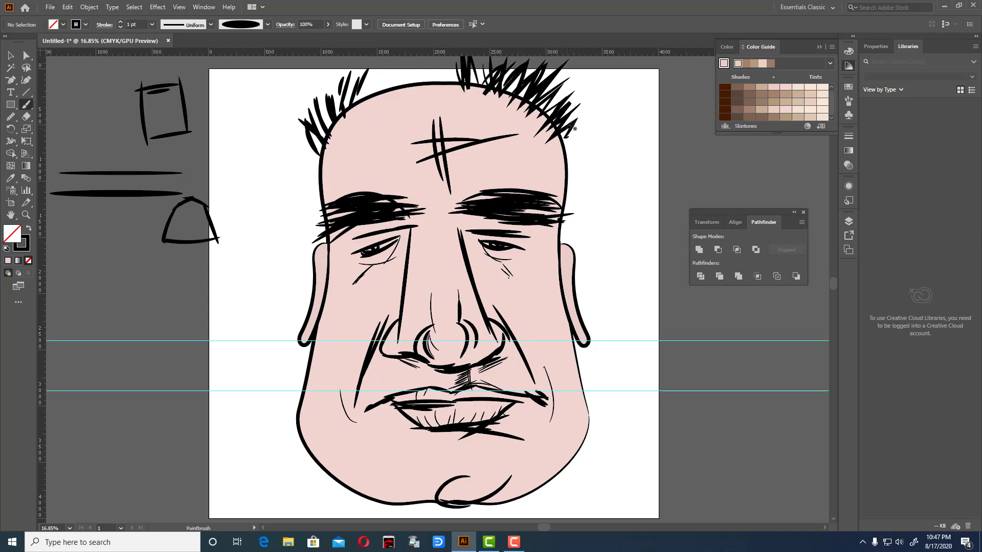
# Undo the misplaced right-side hair strokes, add a left stroke, and check stroke weight options.
pyautogui.press('ctrl')
pyautogui.hotkey('ctrl', 'z')
pyautogui.hotkey('ctrl', 'z')
pyautogui.hotkey('ctrl', 'z')
pyautogui.hotkey('ctrl', 'z')
pyautogui.hotkey('ctrl', 'z')
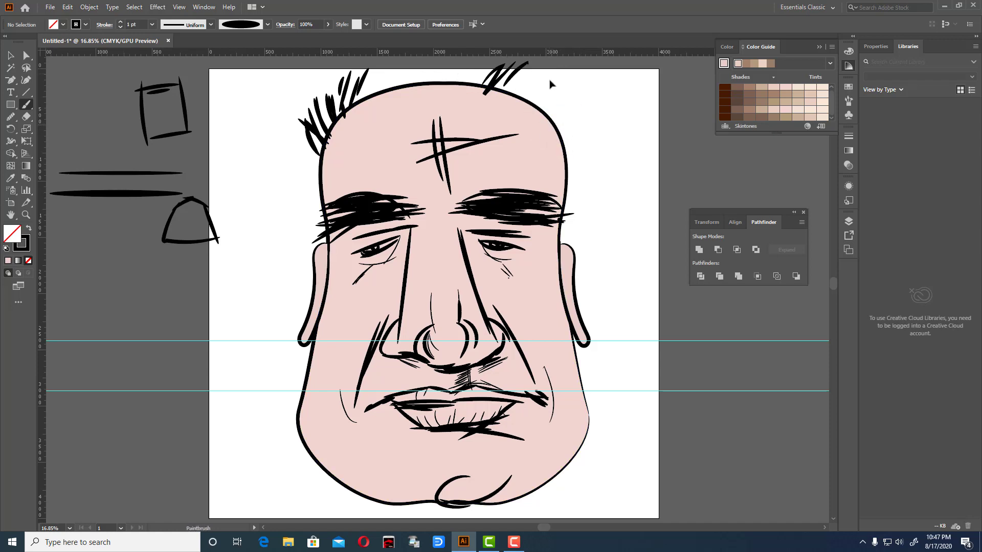
pyautogui.hotkey('ctrl', 'z')
pyautogui.hotkey('ctrl', 'z')
pyautogui.moveTo(326, 148); pyautogui.dragTo(308, 108)
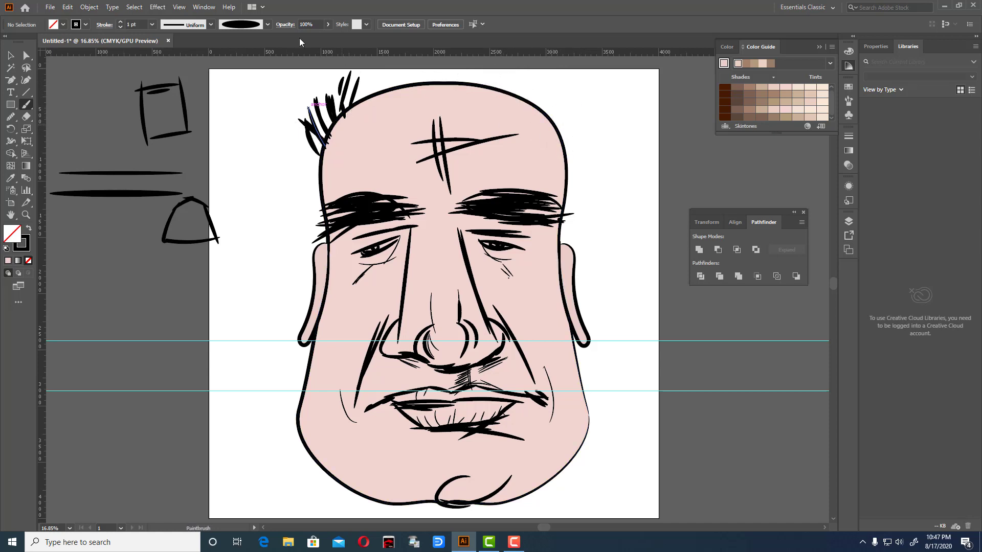
pyautogui.press('ctrl')
pyautogui.click(105, 26)
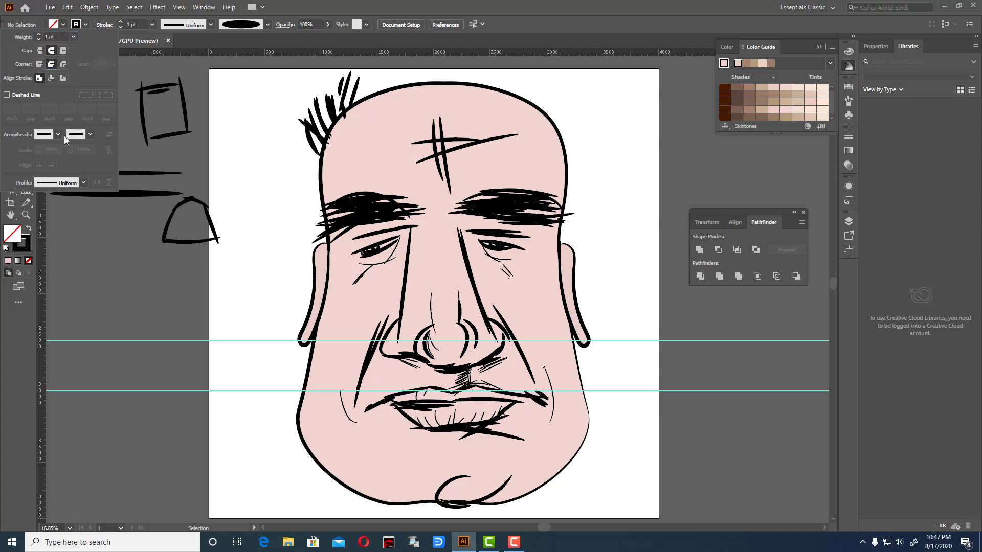
pyautogui.click(128, 82)
# Paint a row of hair along the head top plus strokes on the upper right.
pyautogui.moveTo(367, 97)
pyautogui.mouseDown()
pyautogui.moveTo(365, 66)
pyautogui.moveTo(396, 61)
pyautogui.mouseUp()
pyautogui.moveTo(409, 84)
pyautogui.mouseDown()
pyautogui.moveTo(416, 59)
pyautogui.moveTo(461, 57)
pyautogui.mouseUp()
pyautogui.moveTo(471, 81)
pyautogui.mouseDown()
pyautogui.moveTo(478, 57)
pyautogui.moveTo(504, 57)
pyautogui.mouseUp()
pyautogui.moveTo(537, 96)
pyautogui.mouseDown()
pyautogui.moveTo(535, 71)
pyautogui.moveTo(543, 77)
pyautogui.mouseUp()
pyautogui.moveTo(556, 125); pyautogui.dragTo(551, 82)
pyautogui.moveTo(568, 150); pyautogui.dragTo(562, 92)
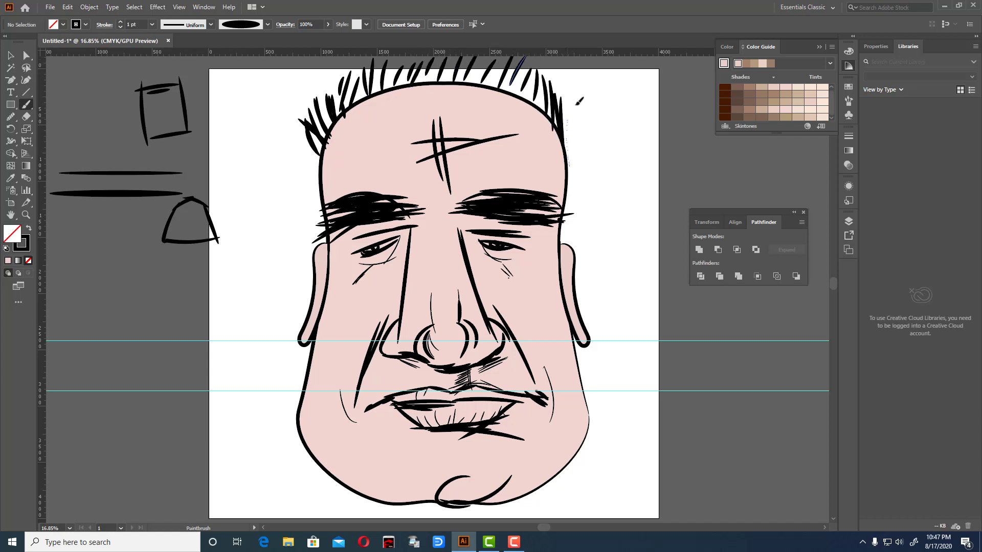
pyautogui.moveTo(578, 169)
pyautogui.mouseDown()
pyautogui.moveTo(575, 100)
pyautogui.moveTo(541, 67)
pyautogui.mouseUp()
pyautogui.moveTo(535, 102); pyautogui.dragTo(527, 51)
pyautogui.moveTo(520, 95)
pyautogui.mouseDown()
pyautogui.moveTo(512, 57)
pyautogui.moveTo(495, 56)
pyautogui.mouseUp()
pyautogui.moveTo(489, 87)
pyautogui.mouseDown()
pyautogui.moveTo(481, 49)
pyautogui.moveTo(465, 51)
pyautogui.mouseUp()
# Thicken the hair along the top-left, then add more strokes at the upper right.
pyautogui.moveTo(446, 83); pyautogui.dragTo(443, 66)
pyautogui.moveTo(424, 83); pyautogui.dragTo(409, 51)
pyautogui.moveTo(383, 88); pyautogui.dragTo(358, 61)
pyautogui.moveTo(354, 90); pyautogui.dragTo(349, 60)
pyautogui.moveTo(340, 112); pyautogui.dragTo(325, 64)
pyautogui.moveTo(322, 100); pyautogui.dragTo(299, 69)
pyautogui.moveTo(322, 148)
pyautogui.mouseDown()
pyautogui.moveTo(288, 92)
pyautogui.moveTo(297, 85)
pyautogui.mouseUp()
pyautogui.moveTo(331, 123); pyautogui.dragTo(323, 66)
pyautogui.moveTo(332, 99); pyautogui.dragTo(321, 62)
pyautogui.moveTo(348, 103)
pyautogui.mouseDown()
pyautogui.moveTo(361, 67)
pyautogui.moveTo(343, 63)
pyautogui.mouseUp()
pyautogui.moveTo(381, 97)
pyautogui.mouseDown()
pyautogui.moveTo(364, 56)
pyautogui.moveTo(369, 64)
pyautogui.mouseUp()
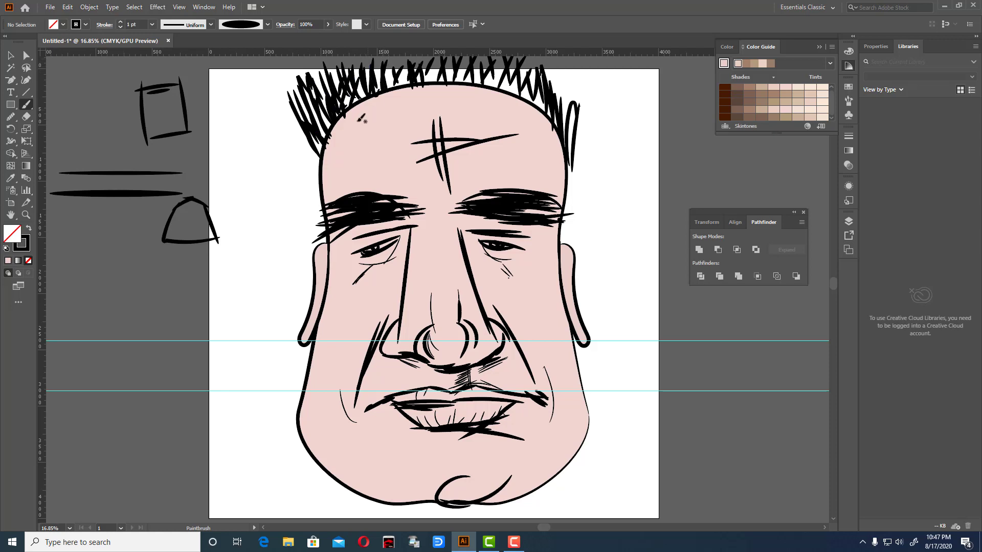
pyautogui.moveTo(539, 118)
pyautogui.mouseDown()
pyautogui.moveTo(569, 66)
pyautogui.moveTo(583, 64)
pyautogui.mouseUp()
pyautogui.moveTo(565, 133); pyautogui.dragTo(594, 74)
pyautogui.moveTo(532, 98); pyautogui.dragTo(548, 56)
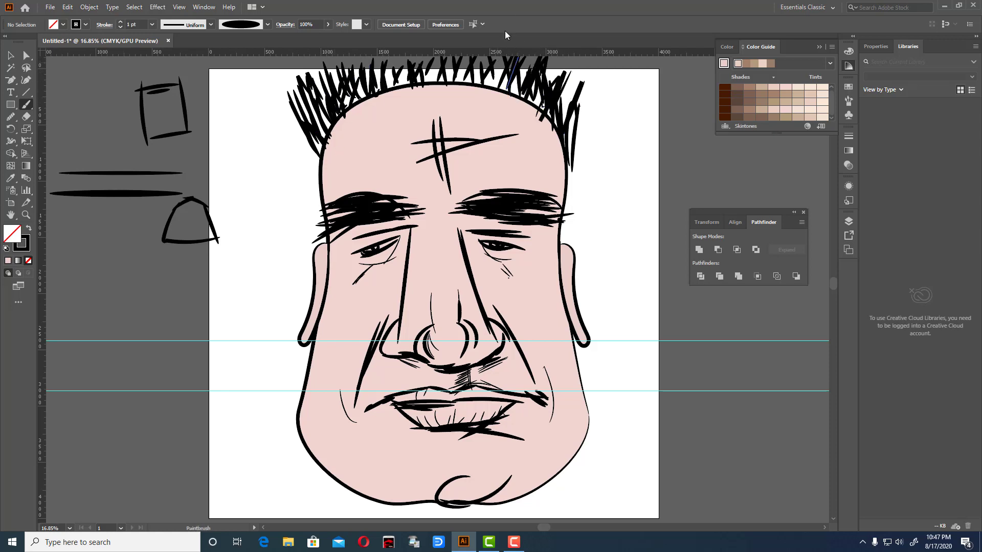
# Brush extra black hair strokes above the head, down the left side, across the top and down the right.
pyautogui.scroll(3, 498, 74)
pyautogui.scroll(3, 500, 73)
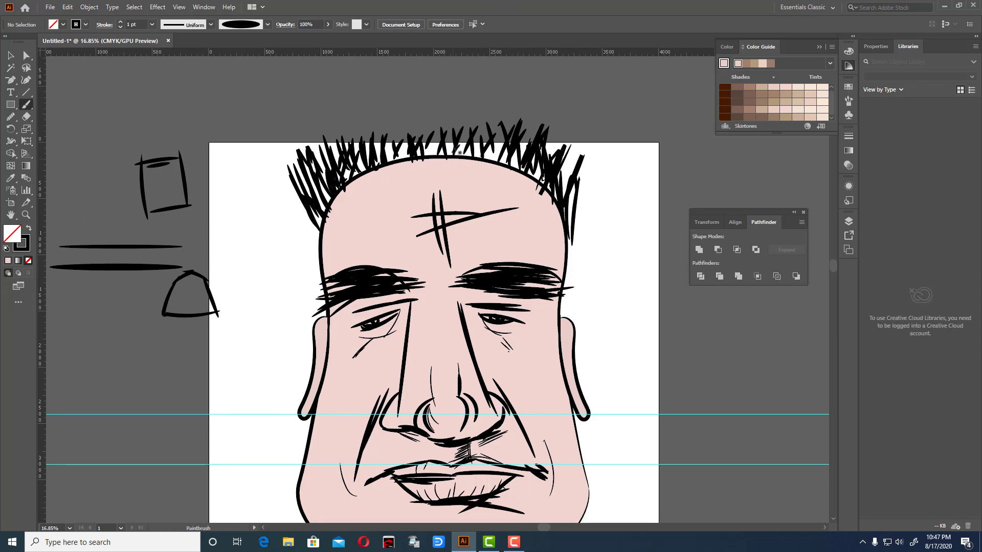
pyautogui.moveTo(515, 151); pyautogui.dragTo(501, 110)
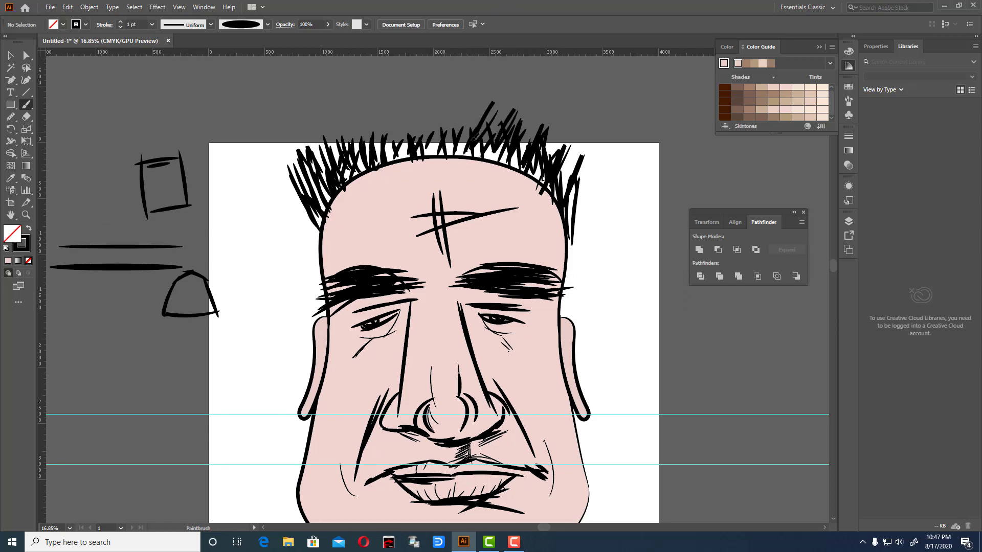
pyautogui.moveTo(476, 148)
pyautogui.mouseDown()
pyautogui.moveTo(439, 125)
pyautogui.moveTo(332, 182)
pyautogui.moveTo(304, 177)
pyautogui.moveTo(527, 121)
pyautogui.mouseUp()
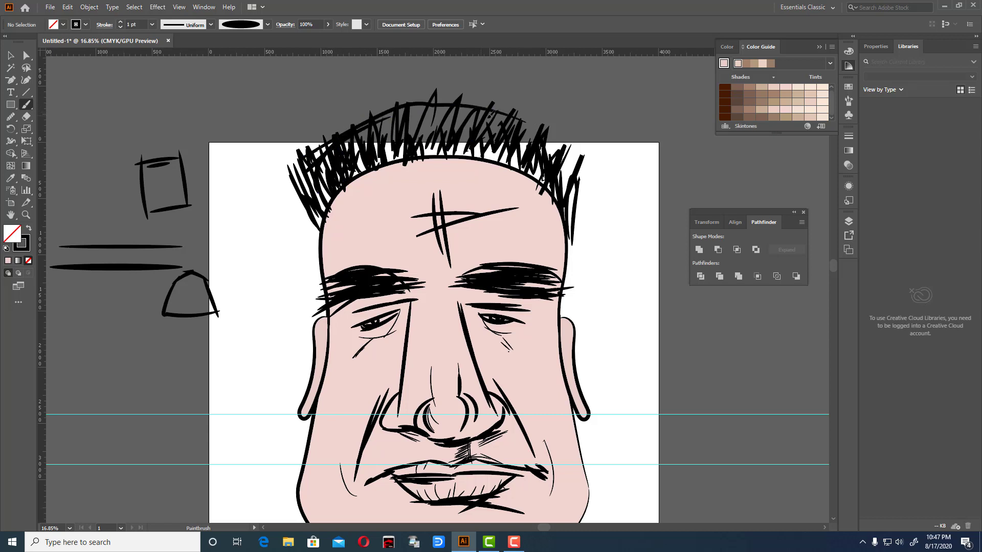
pyautogui.moveTo(308, 211); pyautogui.dragTo(306, 274)
pyautogui.moveTo(322, 268)
pyautogui.mouseDown()
pyautogui.moveTo(319, 225)
pyautogui.moveTo(309, 253)
pyautogui.mouseUp()
pyautogui.moveTo(313, 164); pyautogui.dragTo(301, 258)
pyautogui.moveTo(329, 145); pyautogui.dragTo(321, 174)
pyautogui.moveTo(353, 120); pyautogui.dragTo(322, 194)
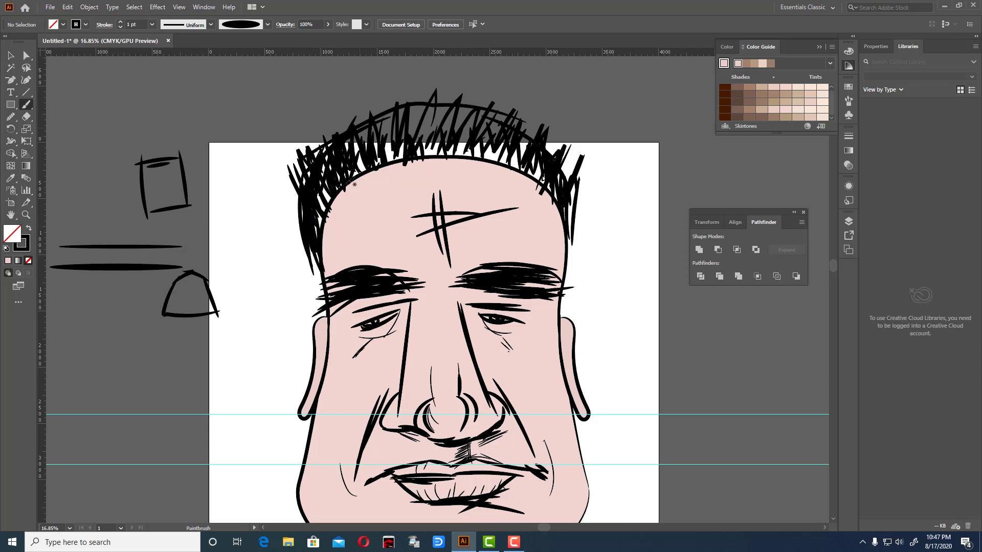
pyautogui.moveTo(376, 148)
pyautogui.mouseDown()
pyautogui.moveTo(391, 111)
pyautogui.moveTo(435, 108)
pyautogui.mouseUp()
pyautogui.moveTo(424, 158); pyautogui.dragTo(473, 108)
pyautogui.moveTo(494, 159); pyautogui.dragTo(576, 138)
pyautogui.moveTo(553, 154); pyautogui.dragTo(585, 172)
pyautogui.moveTo(573, 220)
pyautogui.mouseDown()
pyautogui.moveTo(583, 184)
pyautogui.moveTo(569, 268)
pyautogui.mouseUp()
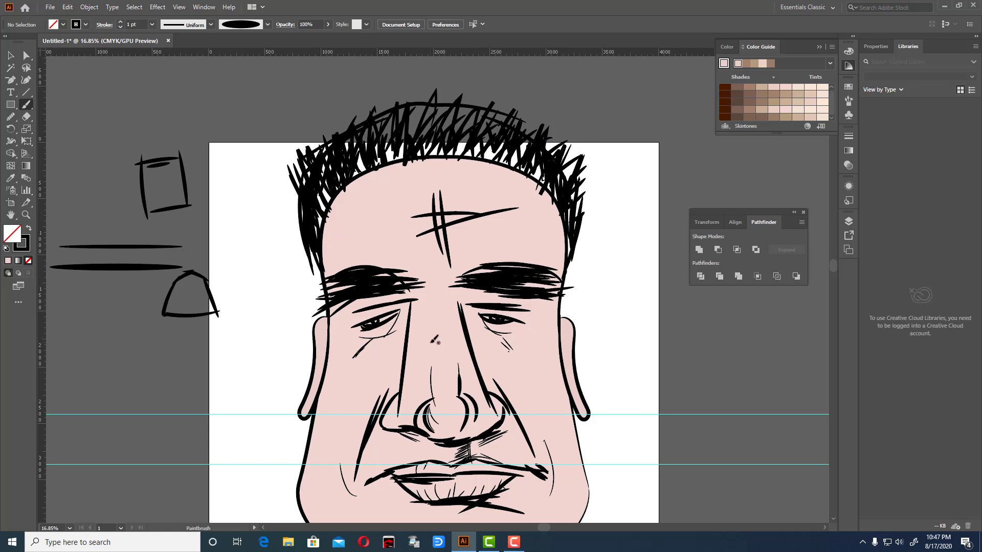
# Fill in more hair along the top, the hairline and the right hair edge.
pyautogui.moveTo(410, 138)
pyautogui.mouseDown()
pyautogui.moveTo(427, 97)
pyautogui.moveTo(458, 85)
pyautogui.mouseUp()
pyautogui.moveTo(453, 135); pyautogui.dragTo(474, 138)
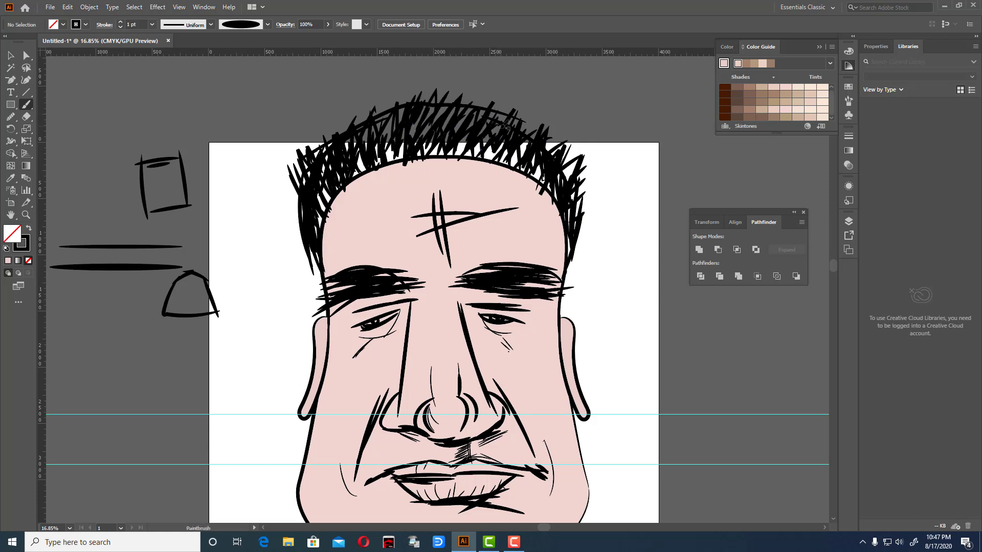
pyautogui.moveTo(529, 163)
pyautogui.mouseDown()
pyautogui.moveTo(516, 145)
pyautogui.moveTo(476, 145)
pyautogui.mouseUp()
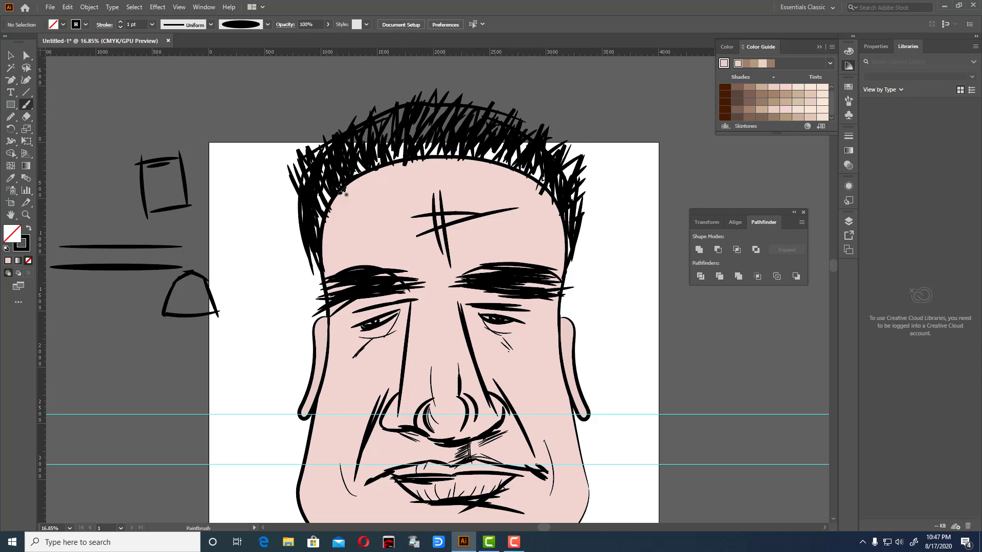
pyautogui.moveTo(557, 198); pyautogui.dragTo(587, 166)
pyautogui.moveTo(566, 200); pyautogui.dragTo(584, 181)
pyautogui.moveTo(575, 252); pyautogui.dragTo(594, 179)
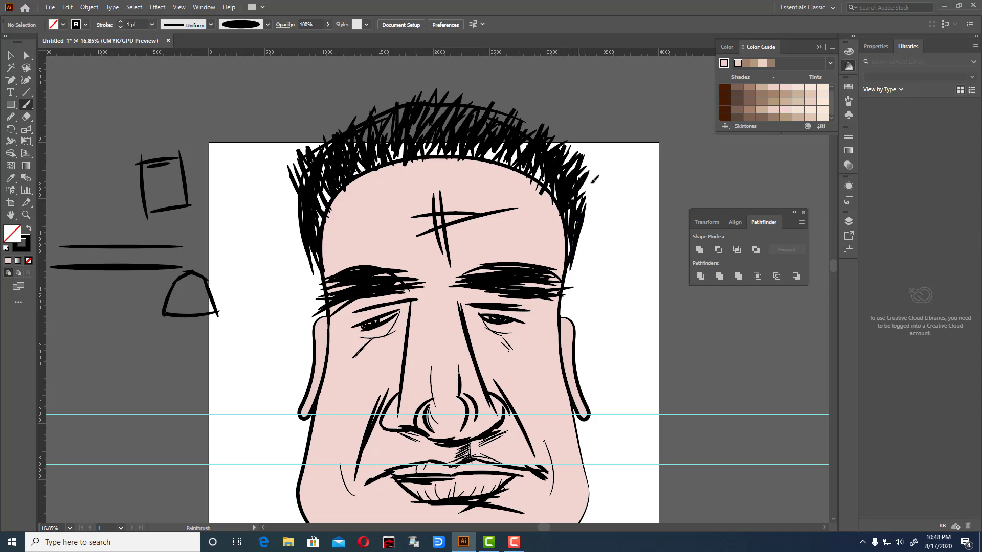
pyautogui.moveTo(538, 156); pyautogui.dragTo(538, 109)
pyautogui.moveTo(524, 147); pyautogui.dragTo(529, 117)
pyautogui.moveTo(495, 159)
pyautogui.mouseDown()
pyautogui.moveTo(514, 115)
pyautogui.moveTo(493, 100)
pyautogui.mouseUp()
pyautogui.moveTo(464, 134)
pyautogui.mouseDown()
pyautogui.moveTo(473, 113)
pyautogui.moveTo(444, 96)
pyautogui.mouseUp()
pyautogui.moveTo(413, 131); pyautogui.dragTo(404, 96)
pyautogui.moveTo(377, 132); pyautogui.dragTo(385, 97)
pyautogui.moveTo(327, 144); pyautogui.dragTo(324, 125)
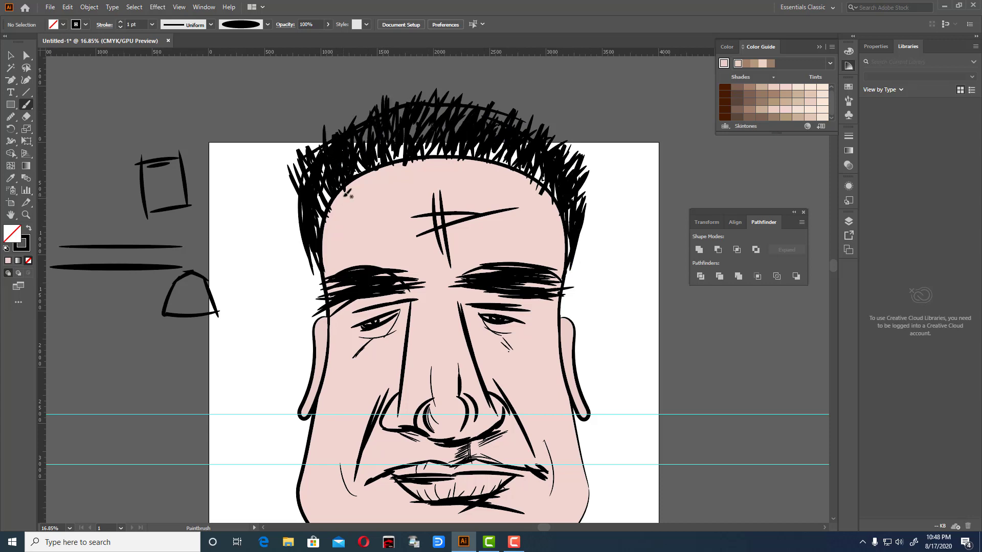
# Thicken the hairline at both temples with additional strokes.
pyautogui.scroll(-1, 346, 193)
pyautogui.scroll(-1, 342, 204)
pyautogui.scroll(1, 338, 215)
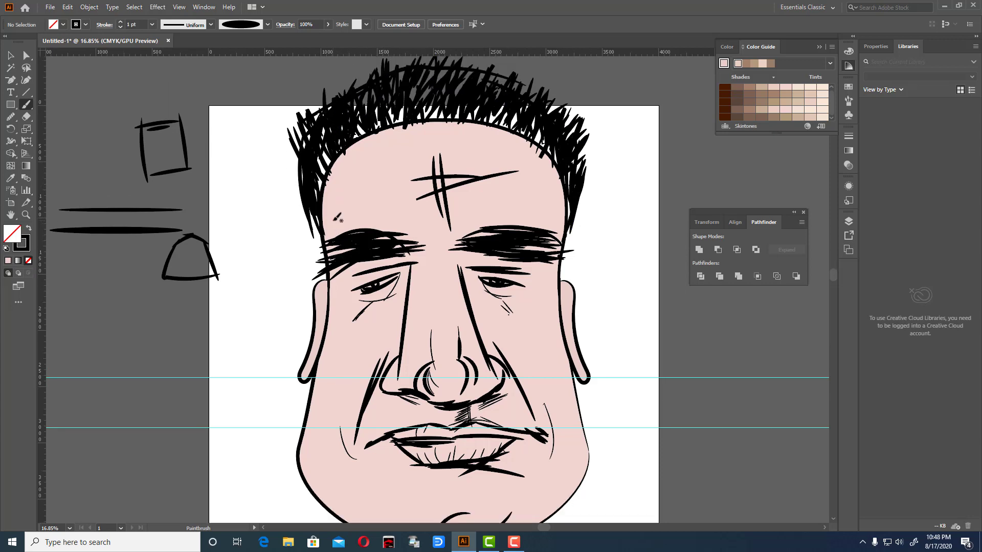
pyautogui.scroll(-1, 508, 234)
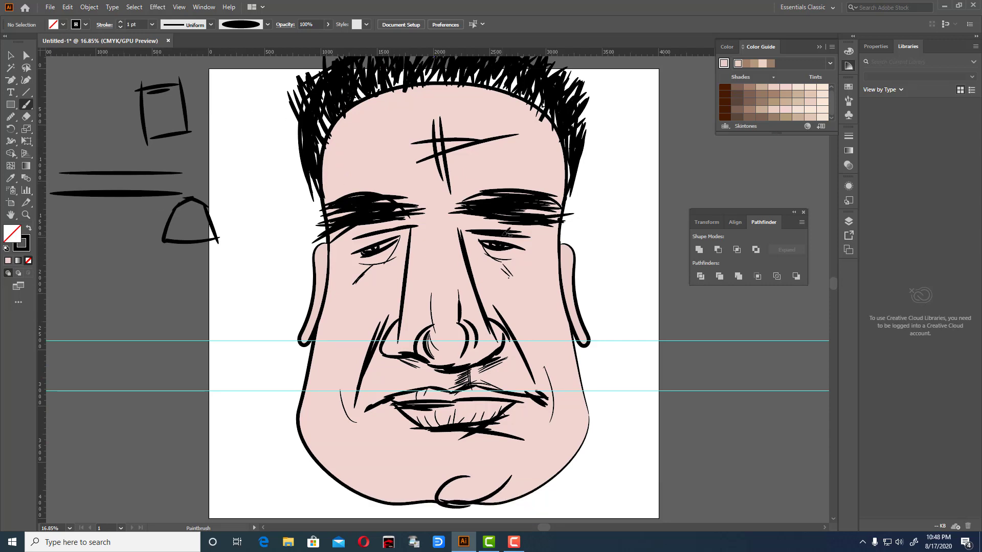
pyautogui.moveTo(573, 188); pyautogui.dragTo(562, 244)
pyautogui.moveTo(327, 188); pyautogui.dragTo(315, 236)
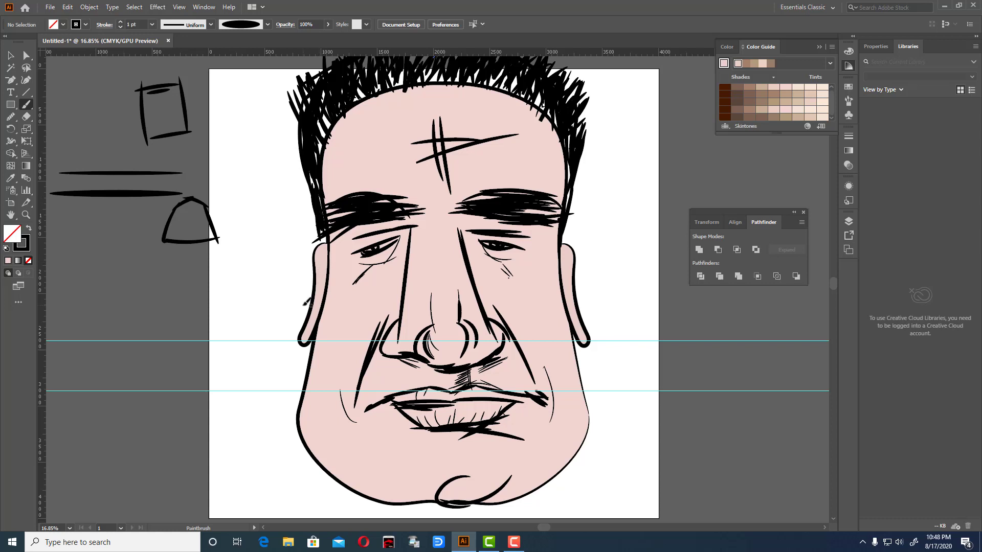
pyautogui.scroll(-1, 307, 301)
# Paint a small shape on the nose tip and give it the face's pink fill.
pyautogui.scroll(1, 307, 301)
pyautogui.moveTo(448, 332); pyautogui.dragTo(449, 331)
pyautogui.press('v')
pyautogui.click(455, 347)
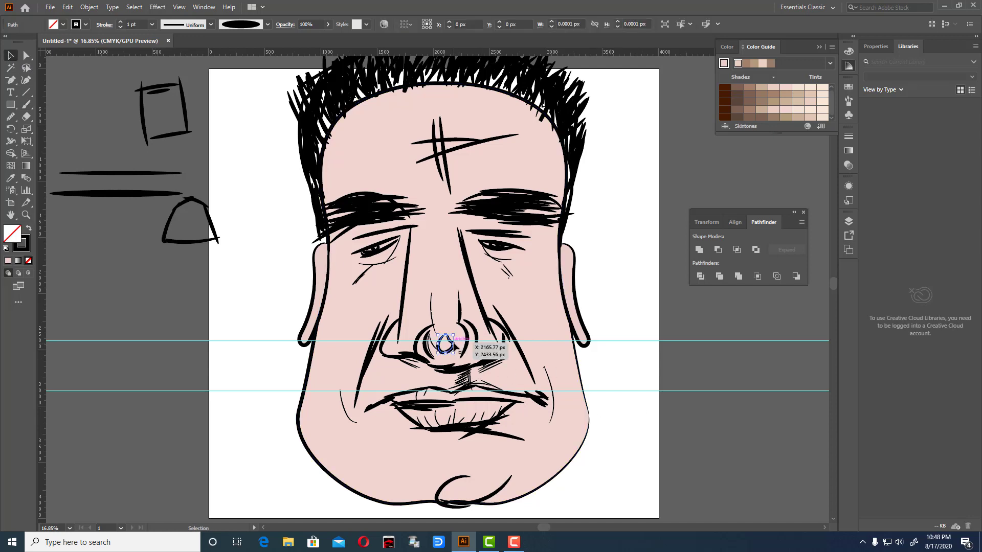
pyautogui.press('i')
pyautogui.click(349, 322)
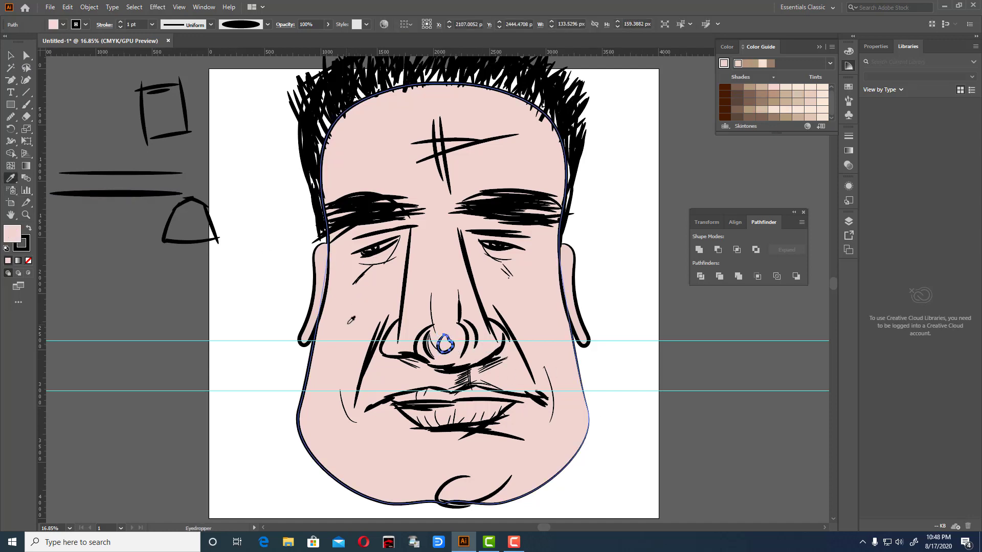
# Set the nose shape's stroke to None and lighten its fill to a near-white pink.
pyautogui.click(28, 242)
pyautogui.click(29, 261)
pyautogui.click(9, 235)
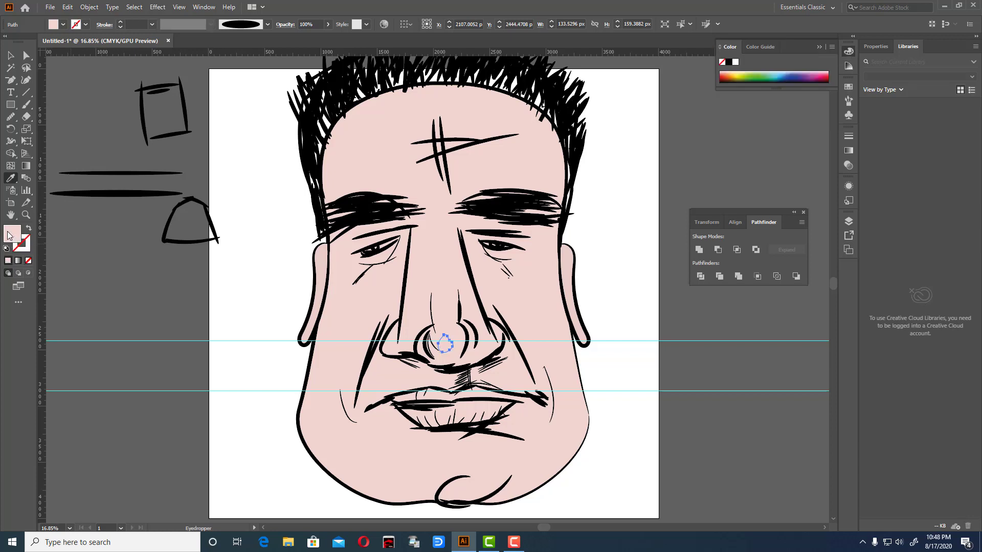
pyautogui.doubleClick(8, 235)
pyautogui.moveTo(375, 211); pyautogui.dragTo(361, 205)
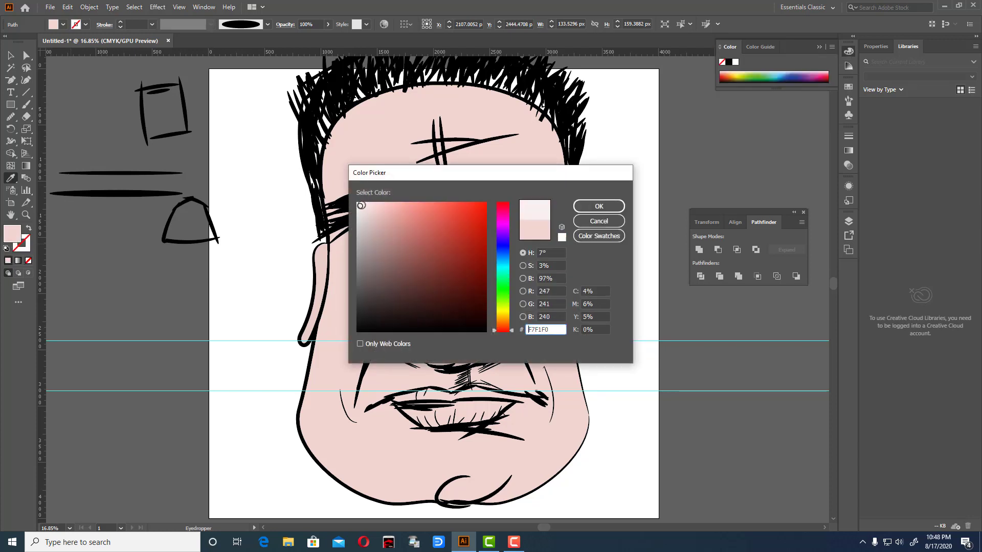
pyautogui.click(618, 207)
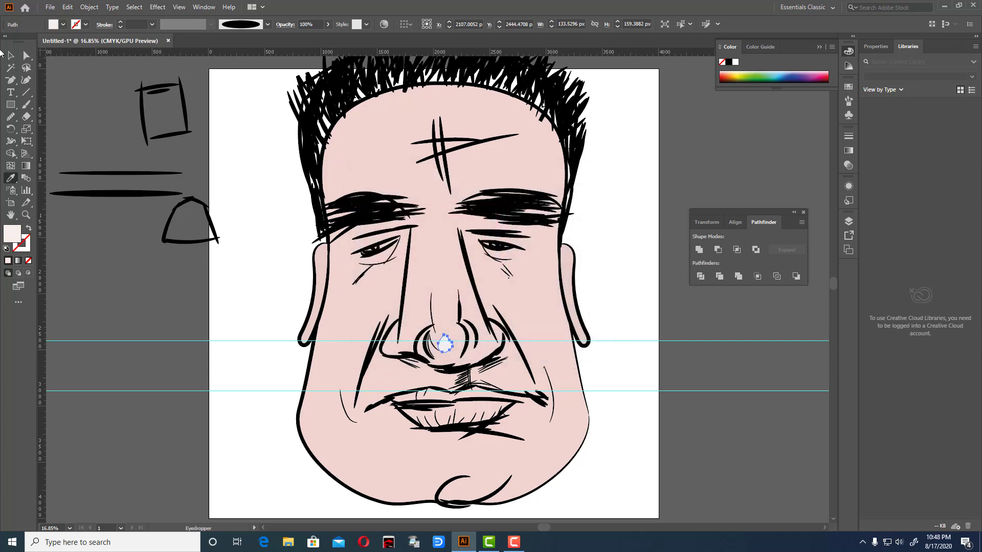
# Lower the nose highlight's opacity to 54% and deselect it.
pyautogui.click(328, 25)
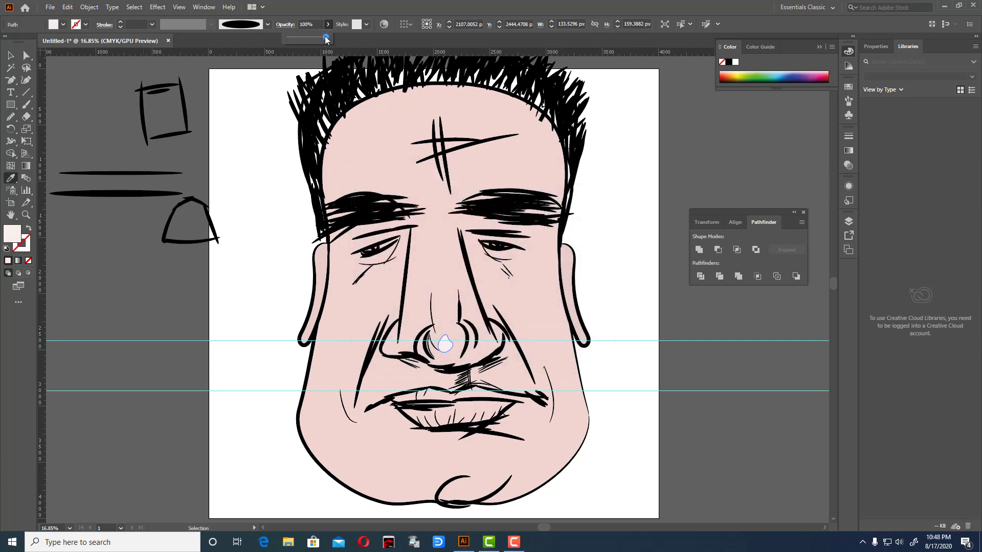
pyautogui.moveTo(328, 37); pyautogui.dragTo(308, 36)
pyautogui.click(11, 55)
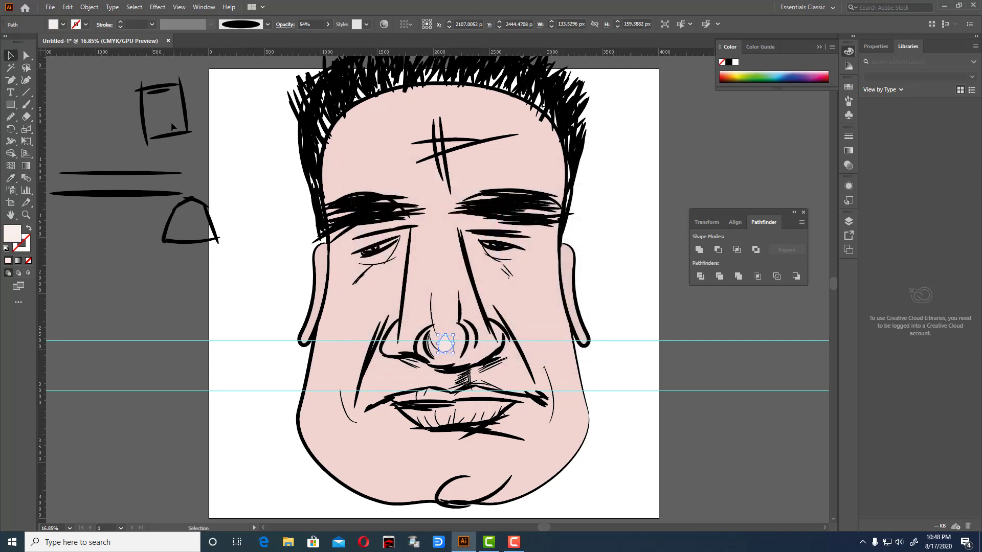
pyautogui.click(225, 149)
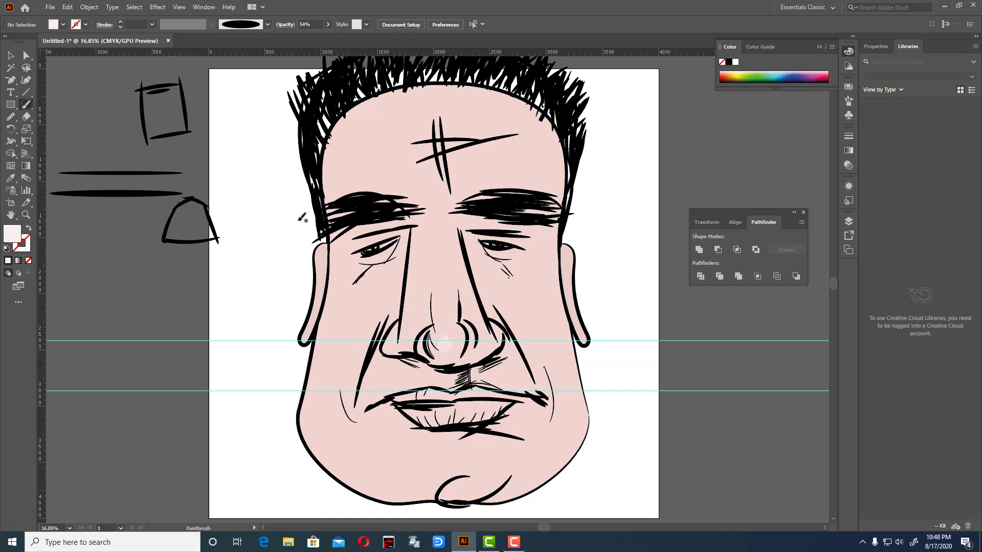
# Paint a left-cheek highlight stroke and swap it into a pale filled shape.
pyautogui.click(26, 105)
pyautogui.moveTo(356, 297)
pyautogui.mouseDown()
pyautogui.moveTo(337, 329)
pyautogui.moveTo(346, 320)
pyautogui.mouseUp()
pyautogui.click(10, 55)
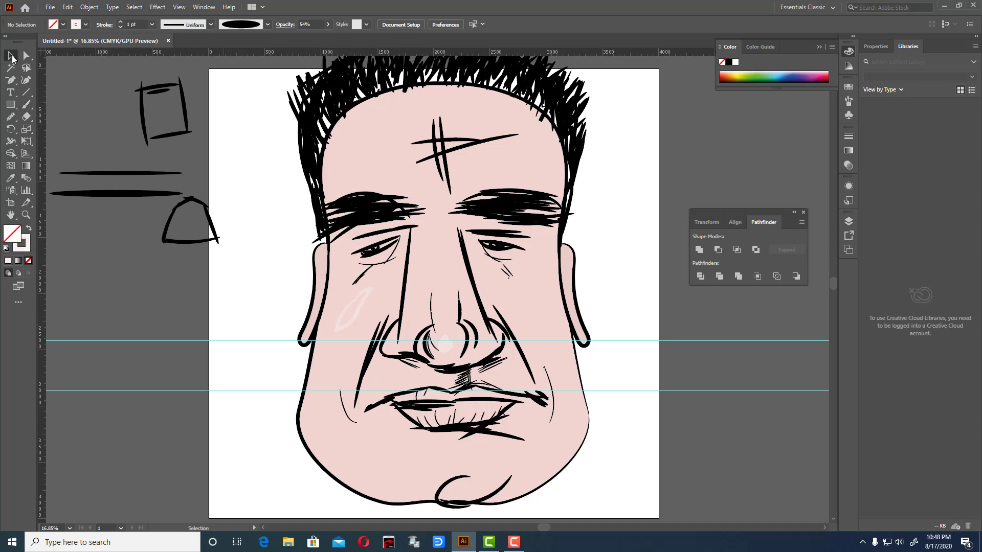
pyautogui.click(346, 322)
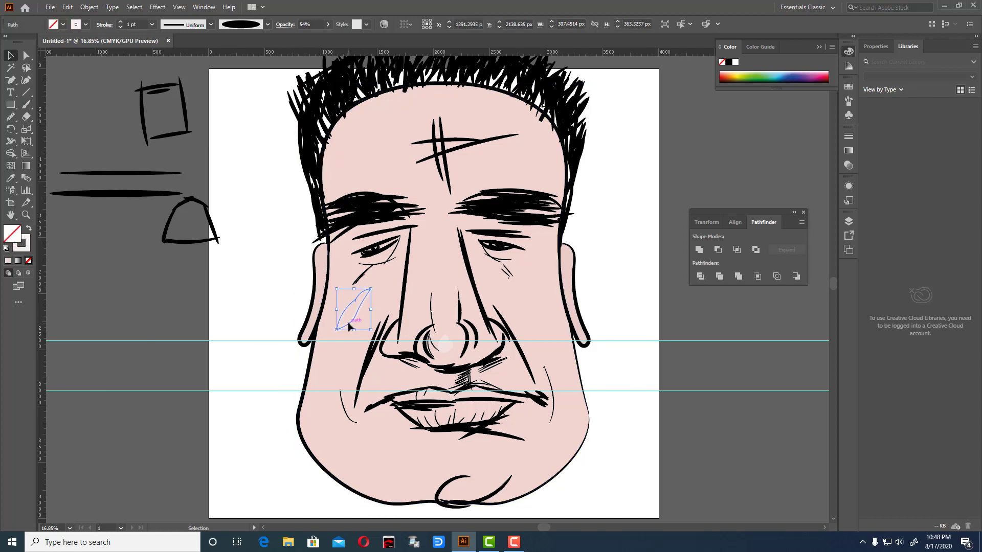
pyautogui.click(29, 229)
pyautogui.click(277, 301)
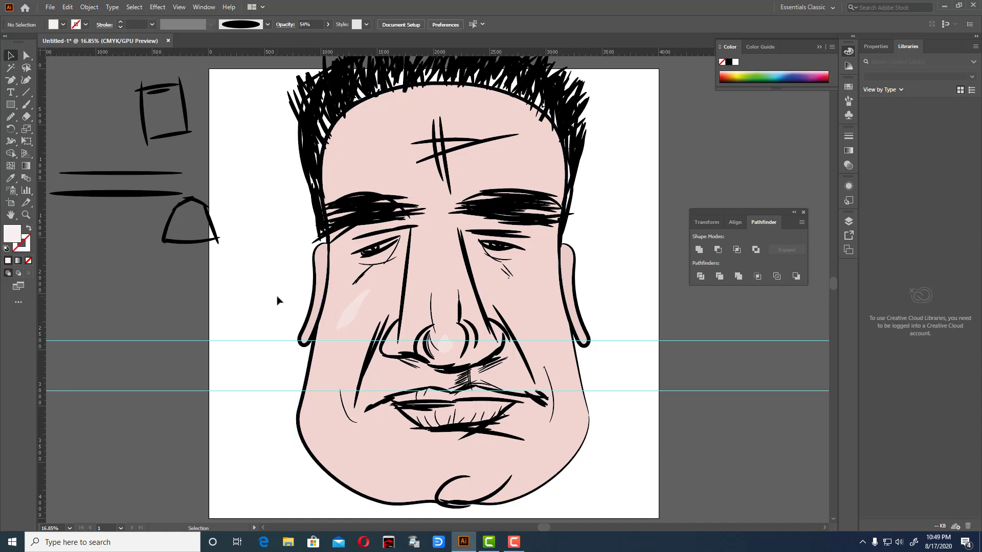
pyautogui.scroll(2, 843, 413)
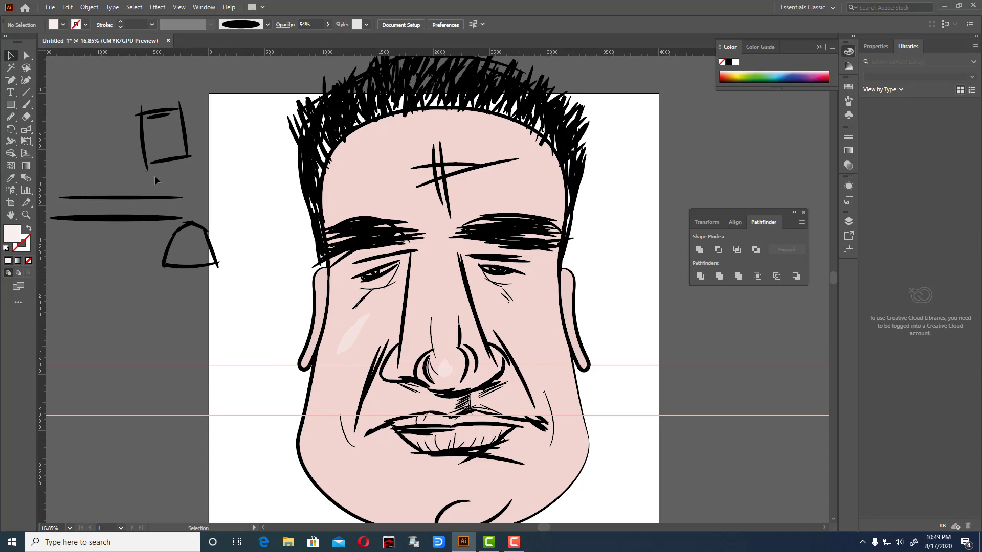
# Paint a forehead highlight stroke, join its ends, and swap it into a pale filled shape.
pyautogui.click(26, 105)
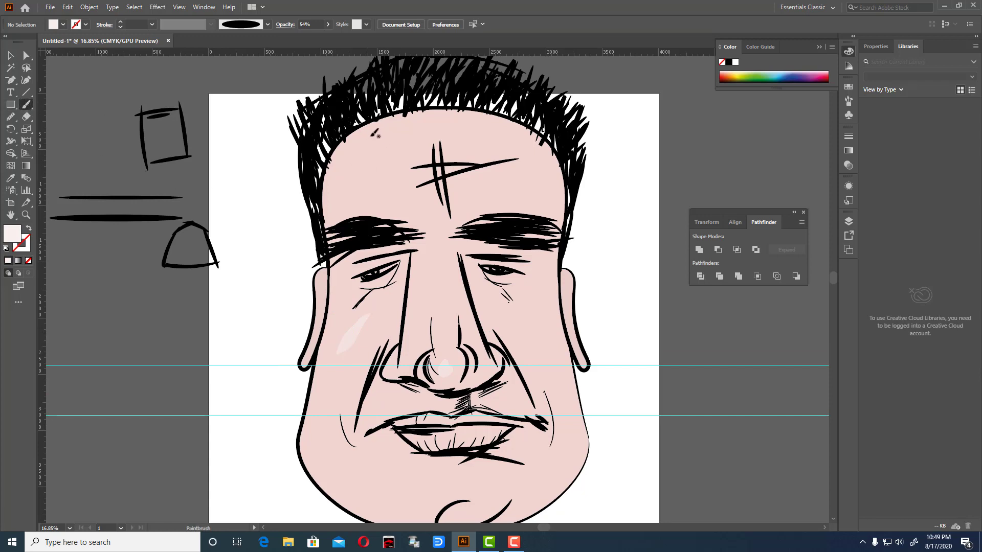
pyautogui.moveTo(368, 137); pyautogui.dragTo(337, 176)
pyautogui.moveTo(373, 143); pyautogui.dragTo(354, 137)
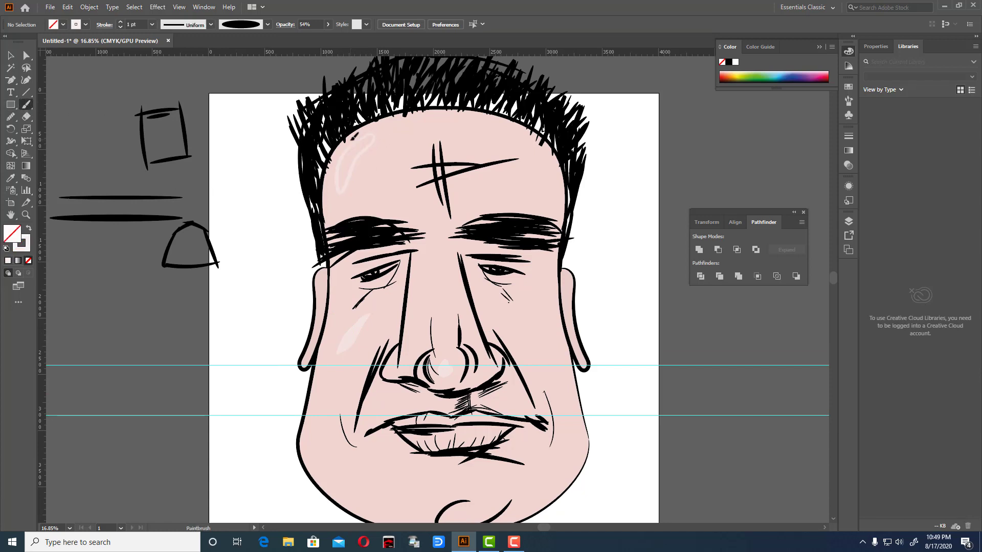
pyautogui.click(10, 55)
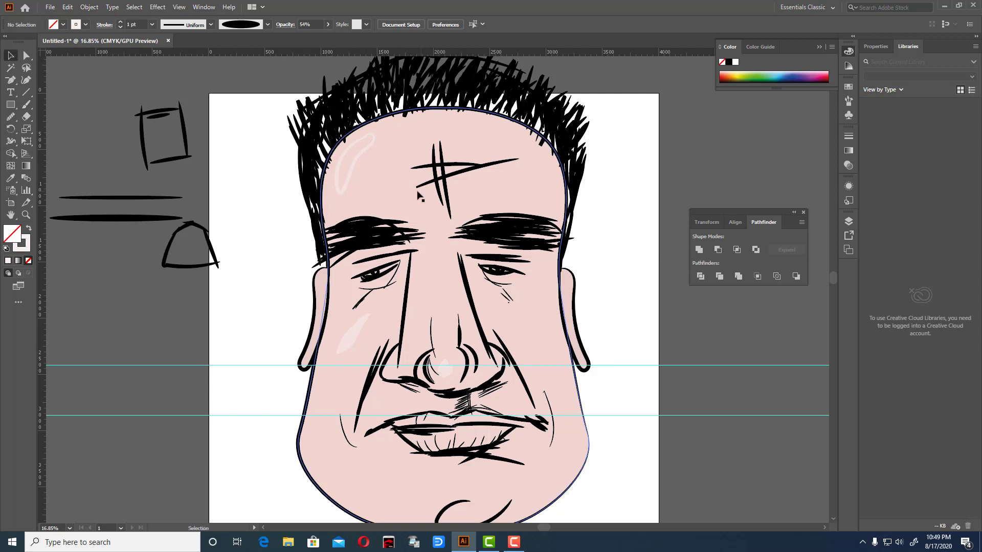
pyautogui.click(350, 174)
pyautogui.rightClick(351, 174)
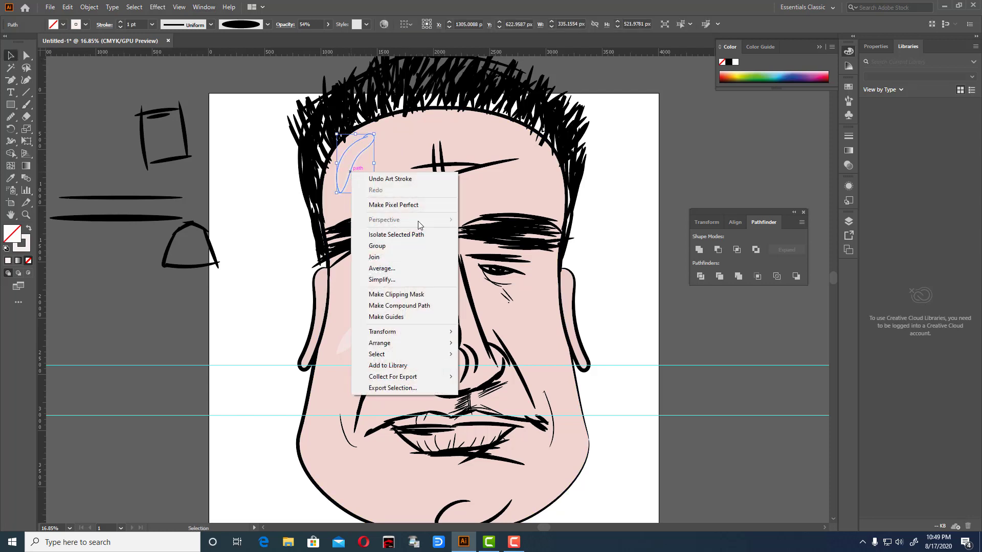
pyautogui.click(409, 253)
pyautogui.click(28, 228)
pyautogui.click(266, 180)
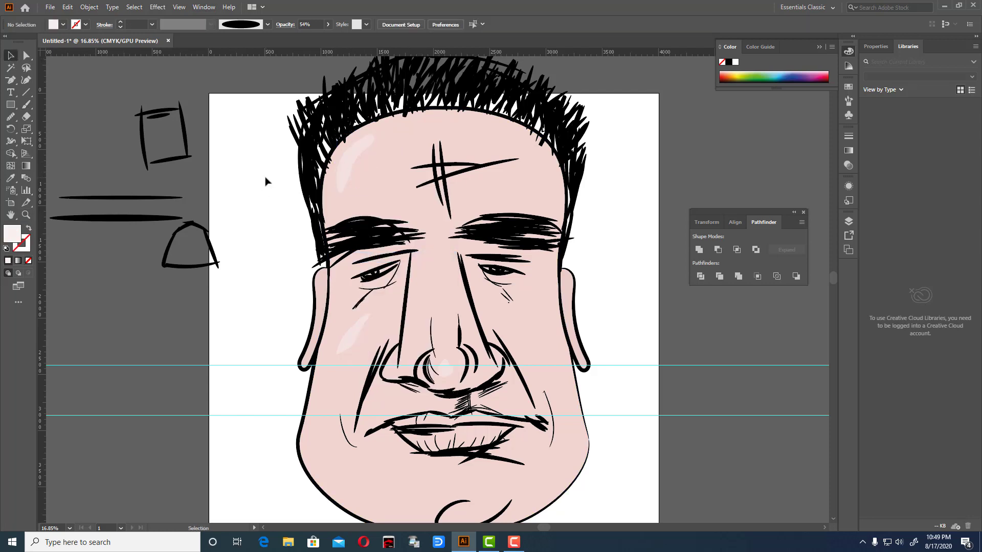
pyautogui.scroll(-3, 363, 354)
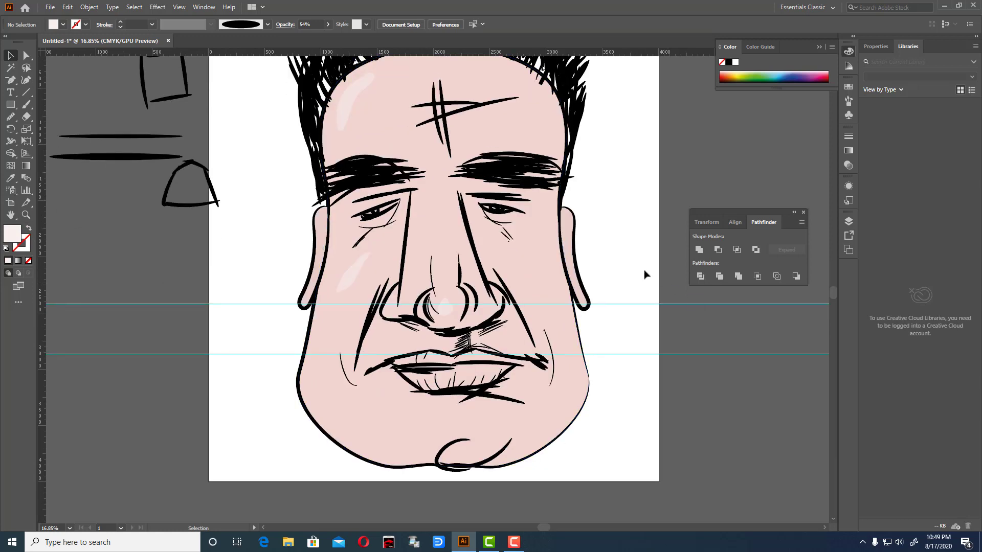
# Hide the guides and expand the face's appearance, fill and stroke into plain shapes.
pyautogui.hotkey('ctrl', ';')
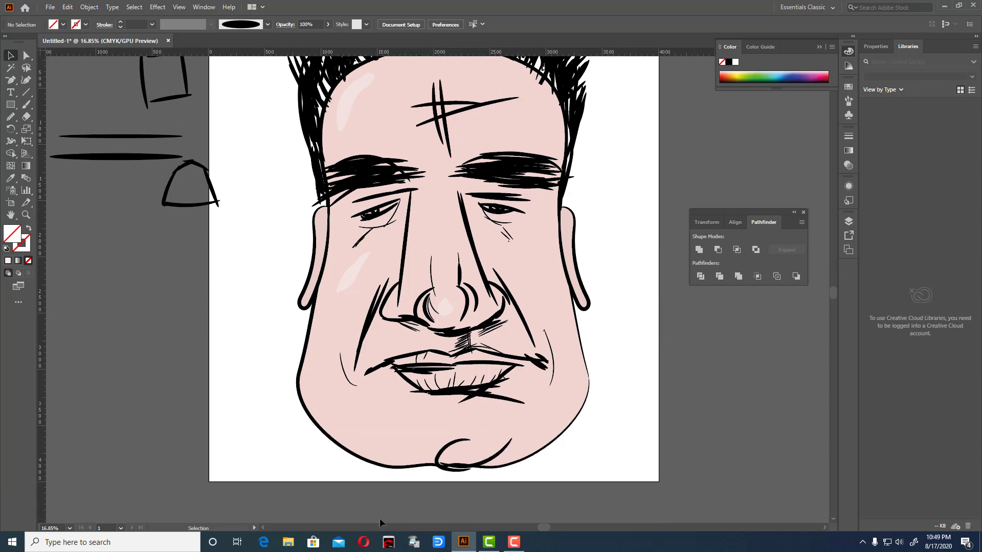
pyautogui.hotkey('ctrl', '-')
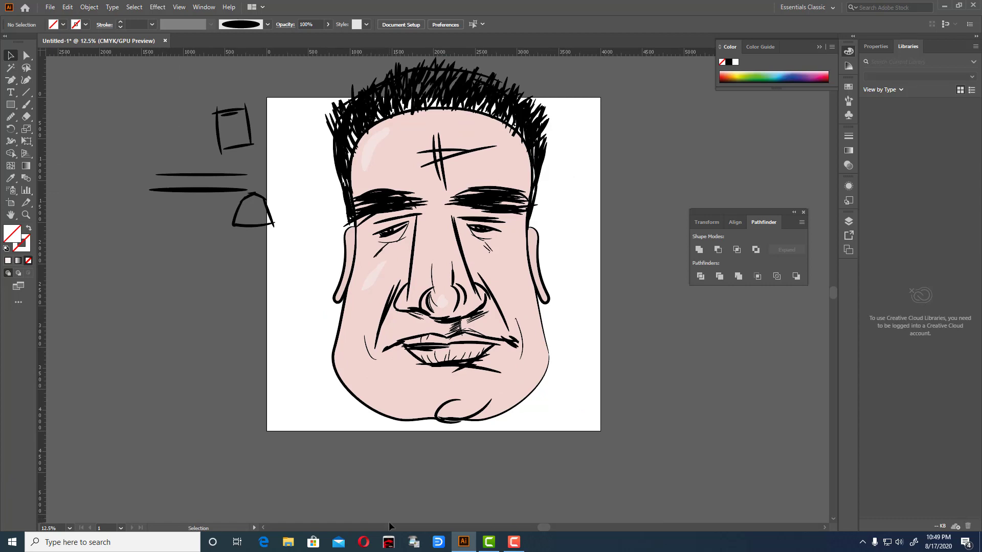
pyautogui.hotkey('ctrl', '-')
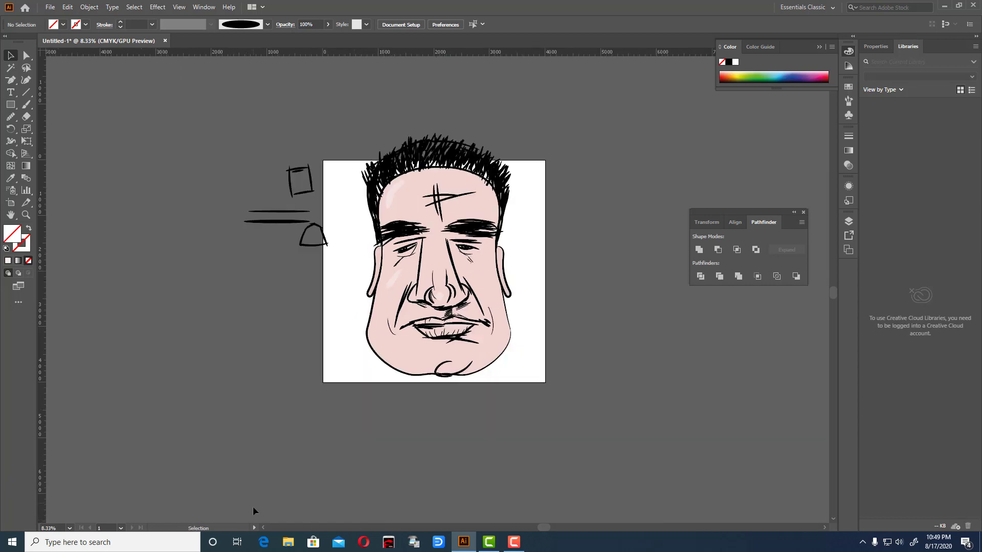
pyautogui.click(491, 327)
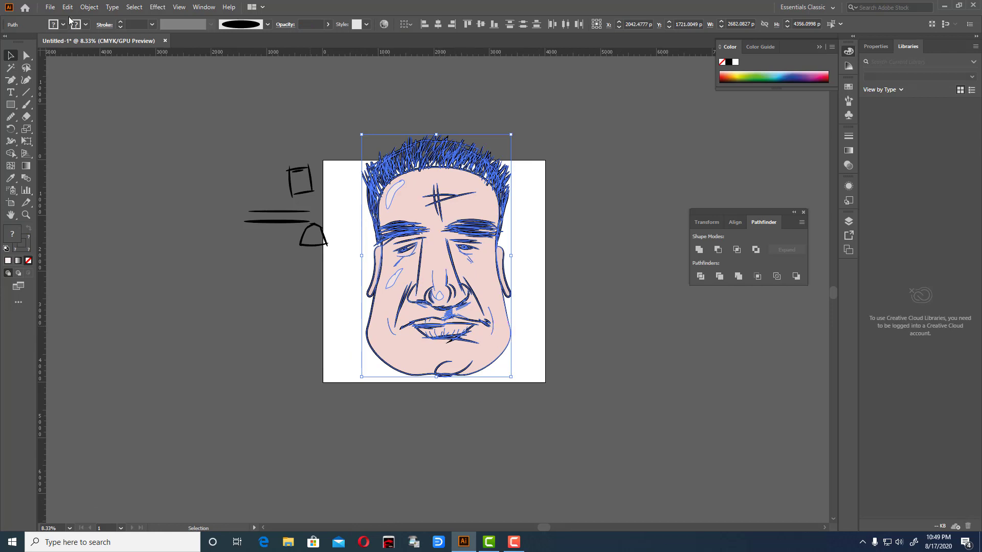
pyautogui.click(91, 7)
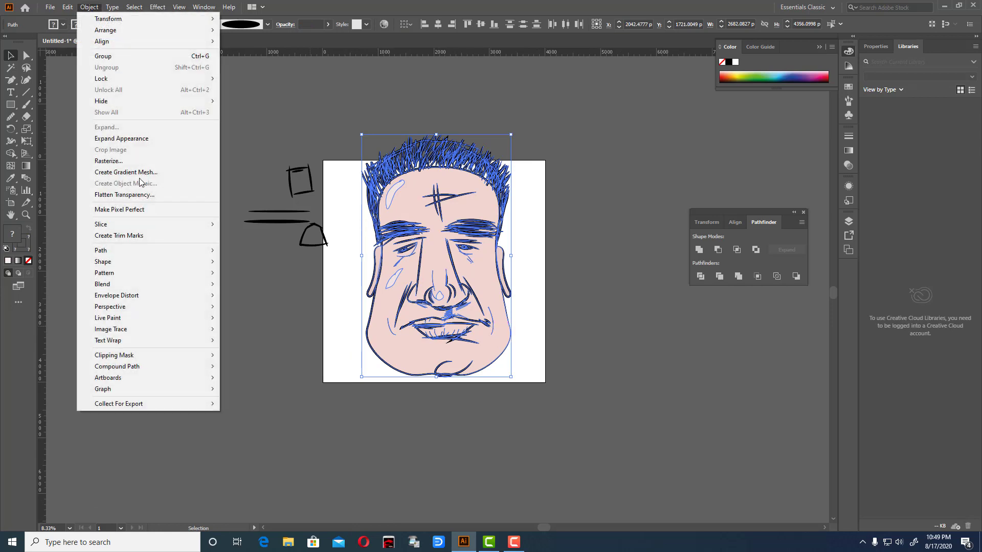
pyautogui.click(136, 139)
pyautogui.click(89, 7)
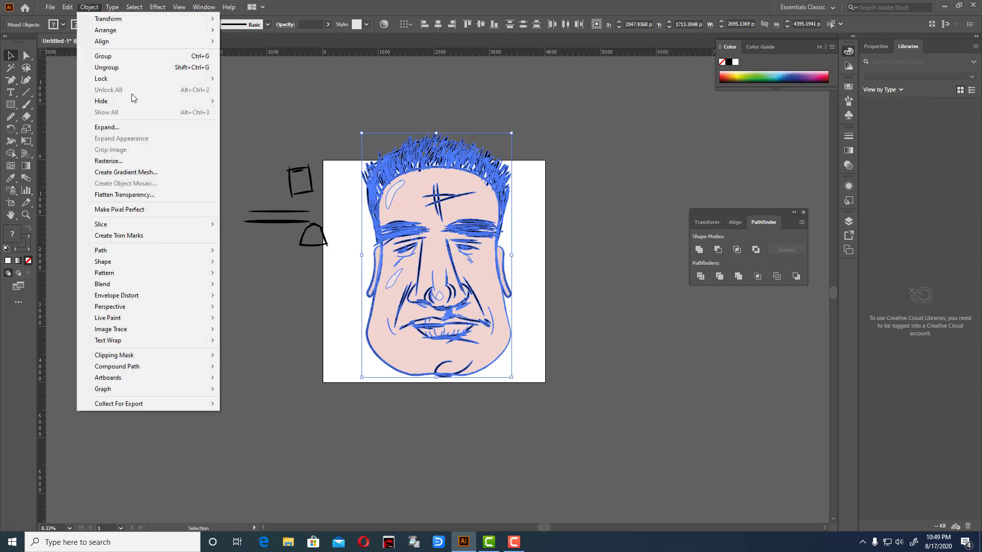
pyautogui.click(125, 127)
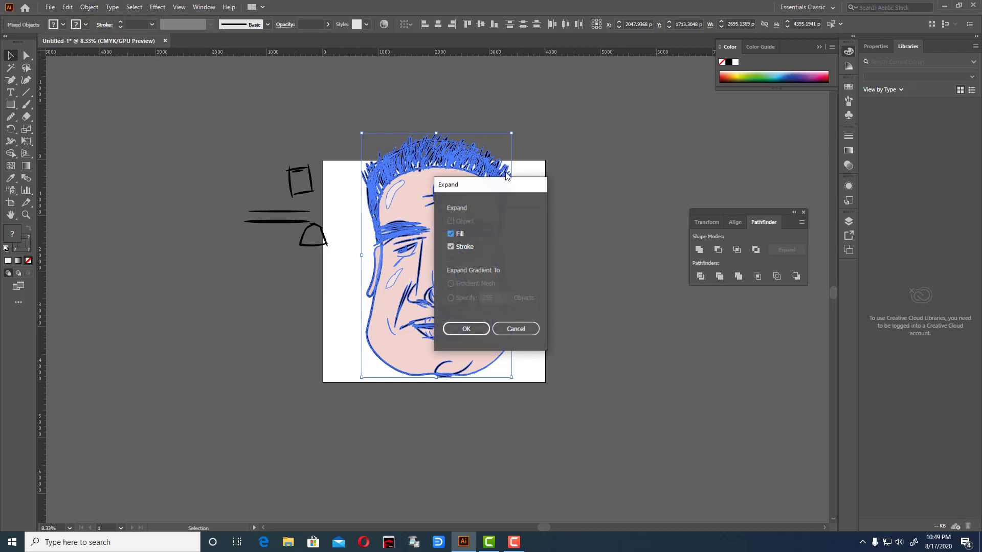
pyautogui.click(466, 329)
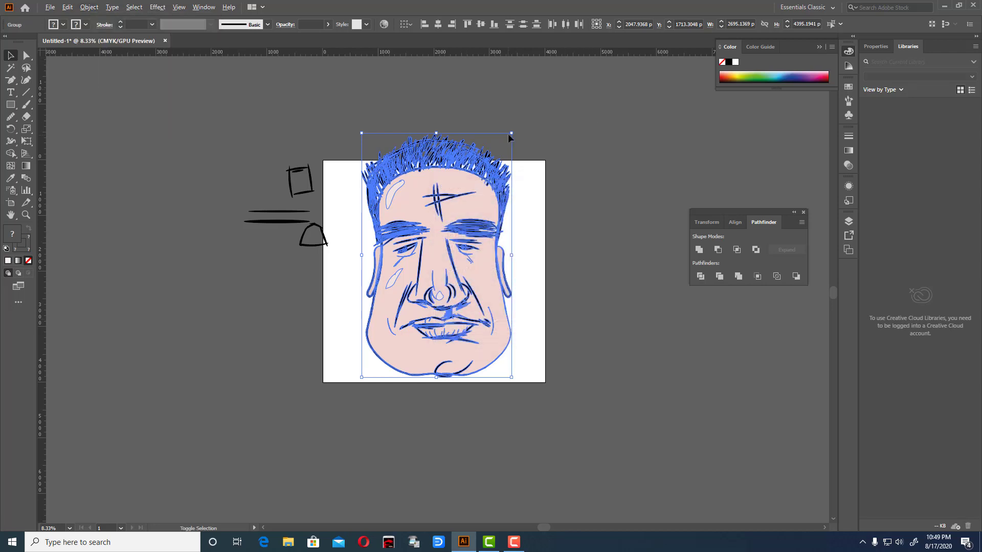
# Scale the face down proportionally and move it up near the artboard top.
pyautogui.moveTo(509, 135); pyautogui.dragTo(485, 176)
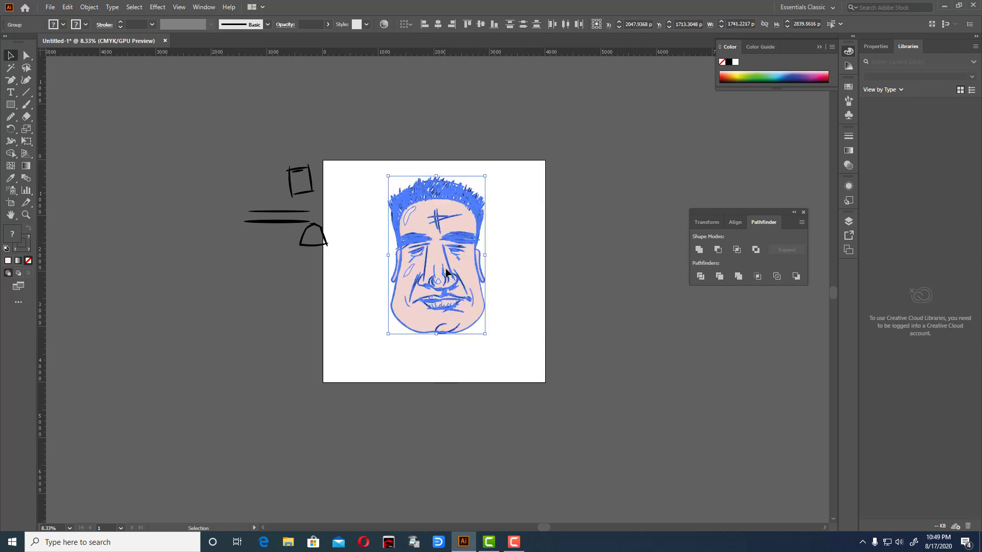
pyautogui.moveTo(446, 272); pyautogui.dragTo(450, 264)
pyautogui.moveTo(489, 167); pyautogui.dragTo(475, 174)
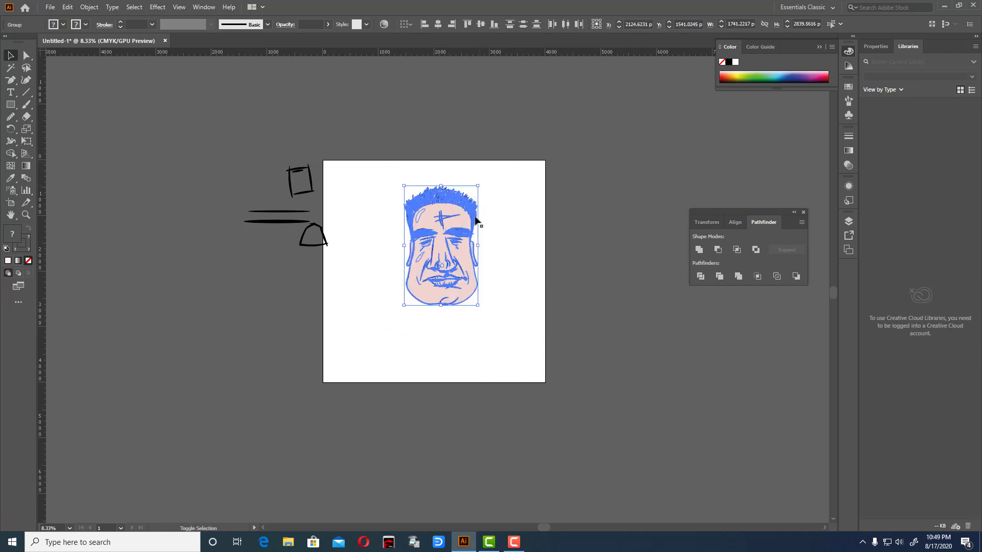
pyautogui.click(505, 275)
# Zoom in on the face and set the Paintbrush tool to a black stroke.
pyautogui.hotkey('ctrl', '+')
pyautogui.hotkey('ctrl', '+')
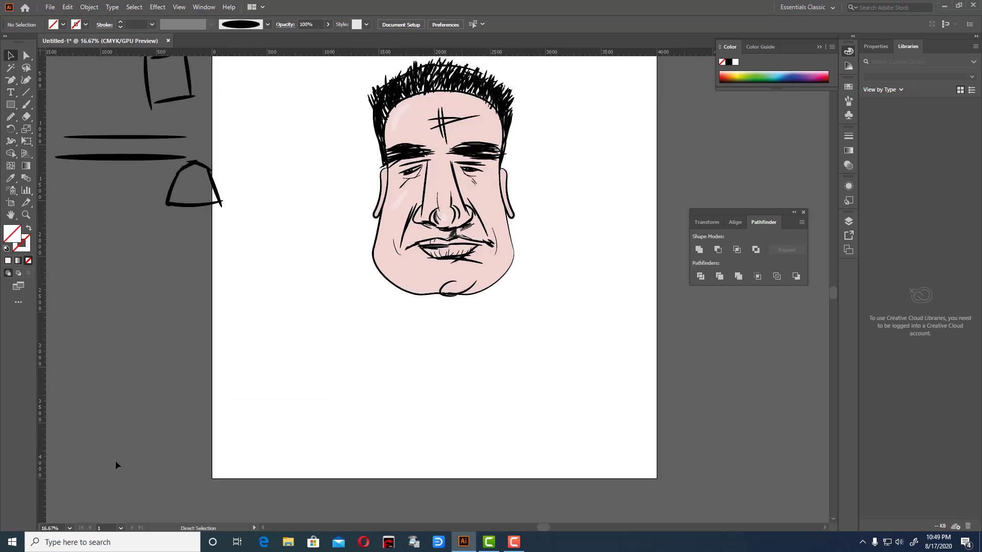
pyautogui.hotkey('ctrl', '+')
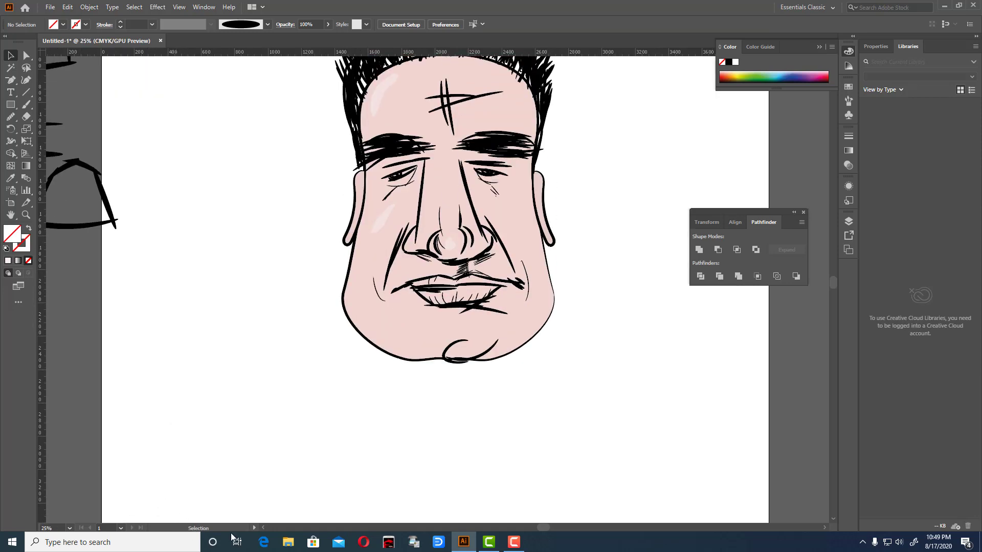
pyautogui.scroll(3, 483, 425)
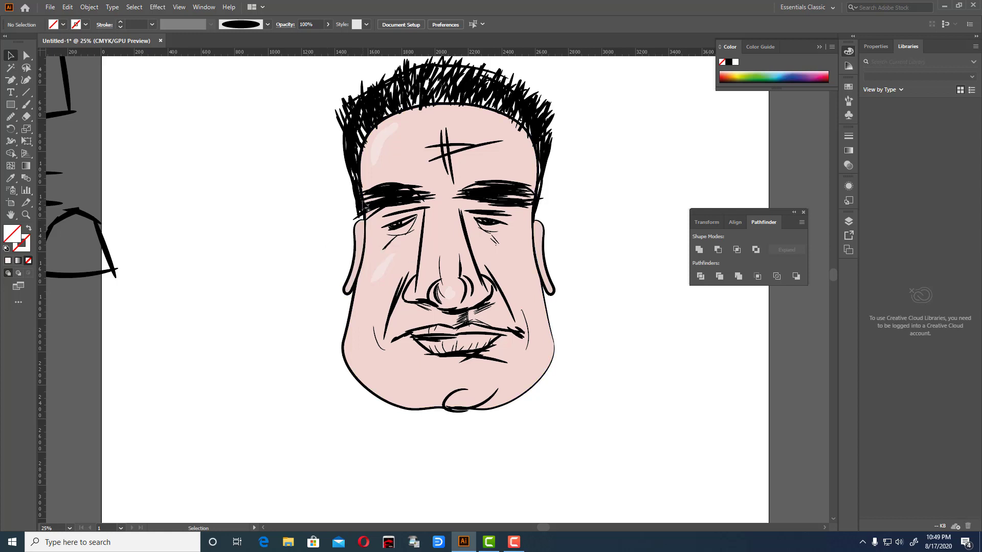
pyautogui.scroll(-3, 367, 210)
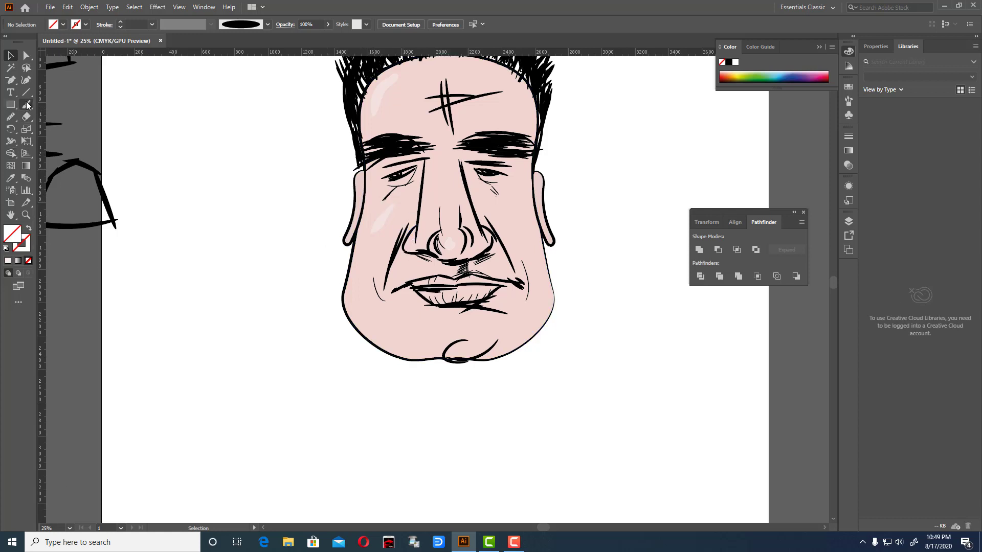
pyautogui.click(27, 105)
pyautogui.doubleClick(23, 244)
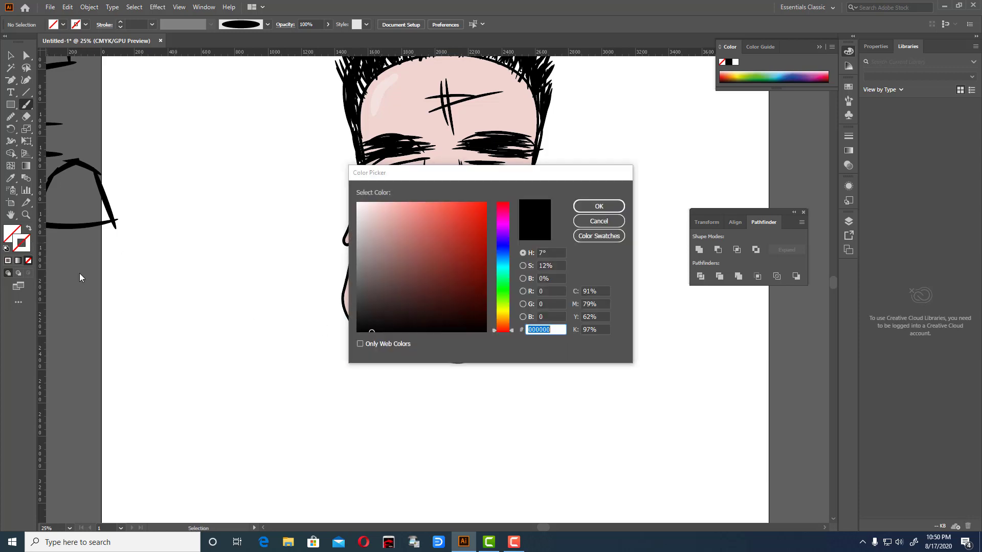
pyautogui.click(477, 325)
pyautogui.click(605, 206)
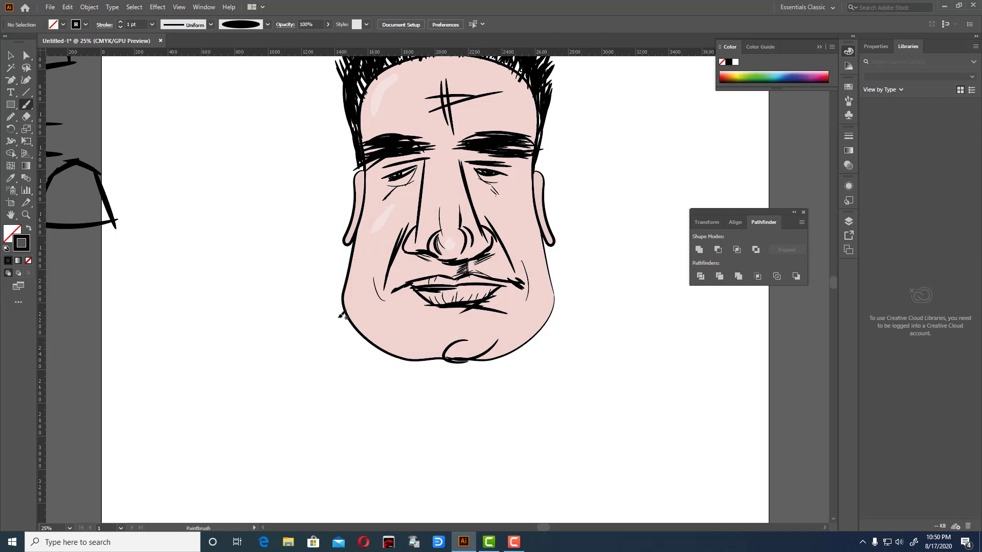
# Test two shoulder strokes beside the chin, undo them, and show the Layers panel.
pyautogui.moveTo(217, 376); pyautogui.dragTo(376, 326)
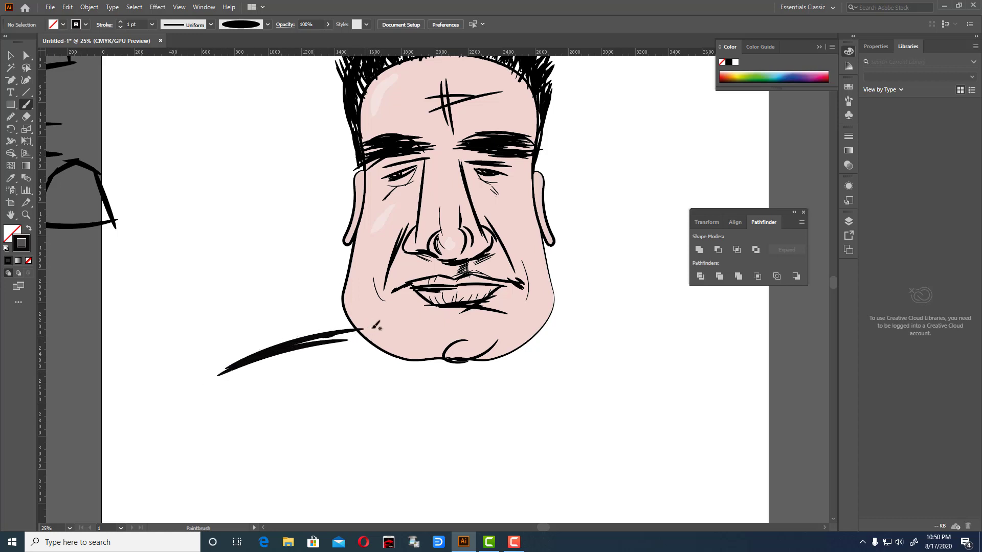
pyautogui.moveTo(552, 310); pyautogui.dragTo(624, 333)
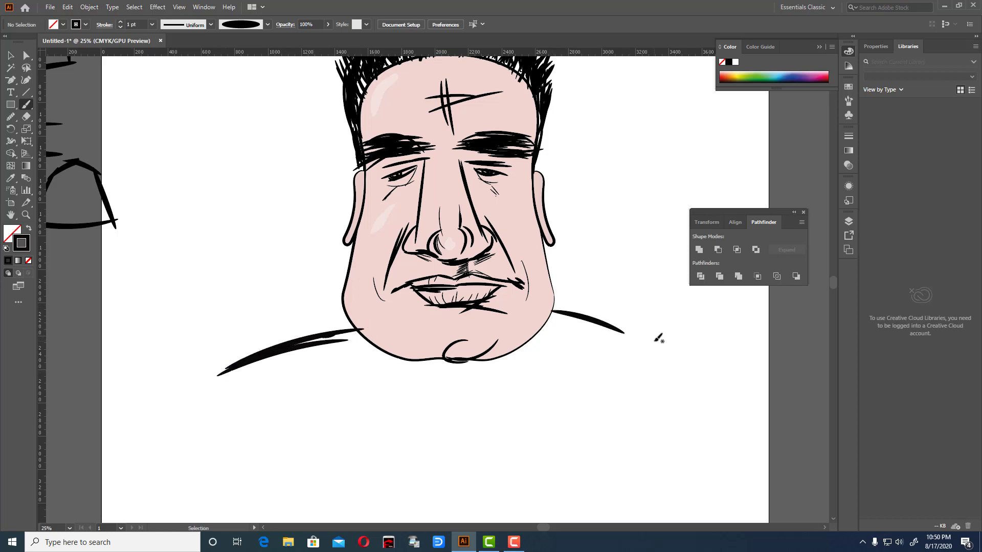
pyautogui.hotkey('ctrl', 'z')
pyautogui.hotkey('ctrl', 'z')
pyautogui.hotkey('ctrl', 'z')
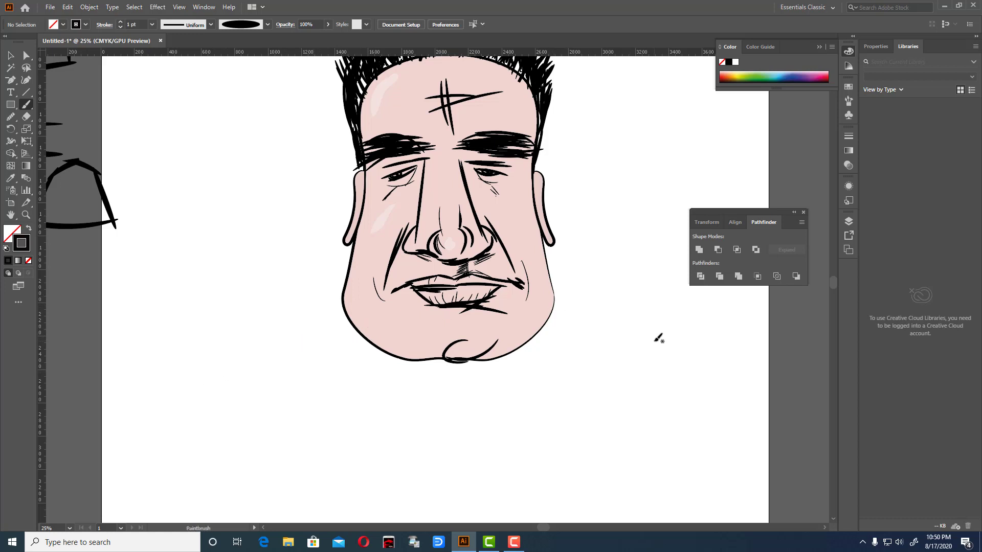
pyautogui.press('F7')
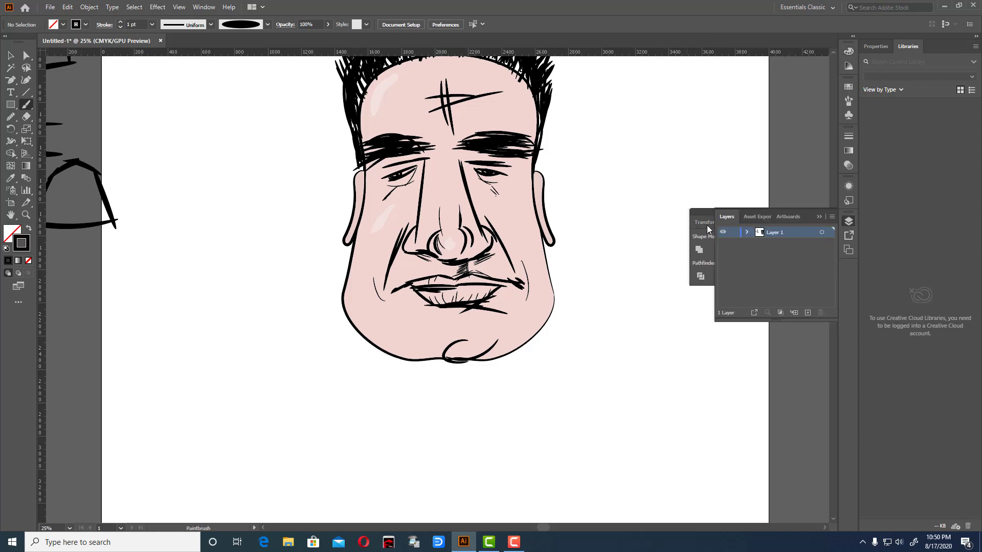
# Lock Layer 1, add Layer 2 below it, and brush both shoulder lines.
pyautogui.click(734, 233)
pyautogui.click(808, 313)
pyautogui.moveTo(762, 250); pyautogui.dragTo(761, 251)
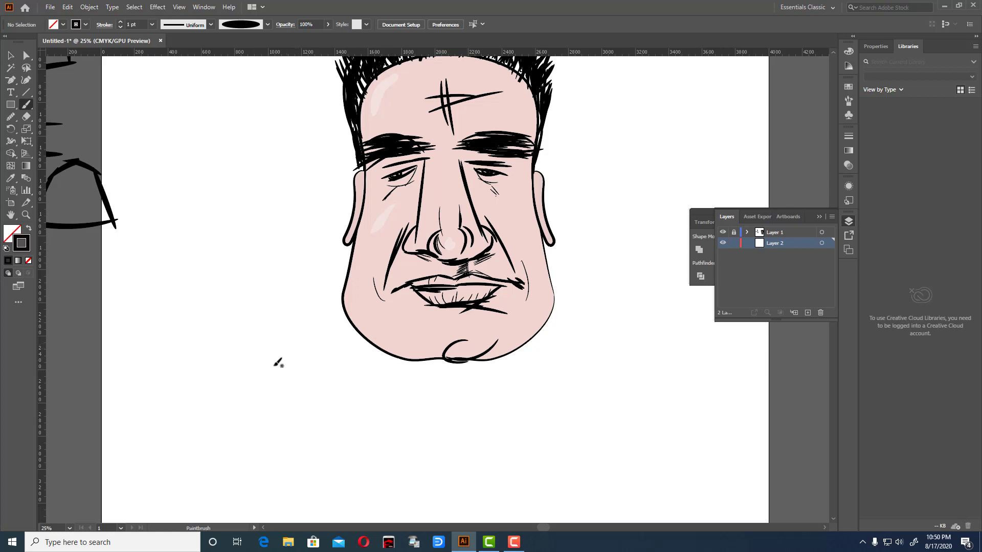
pyautogui.moveTo(357, 331); pyautogui.dragTo(359, 332)
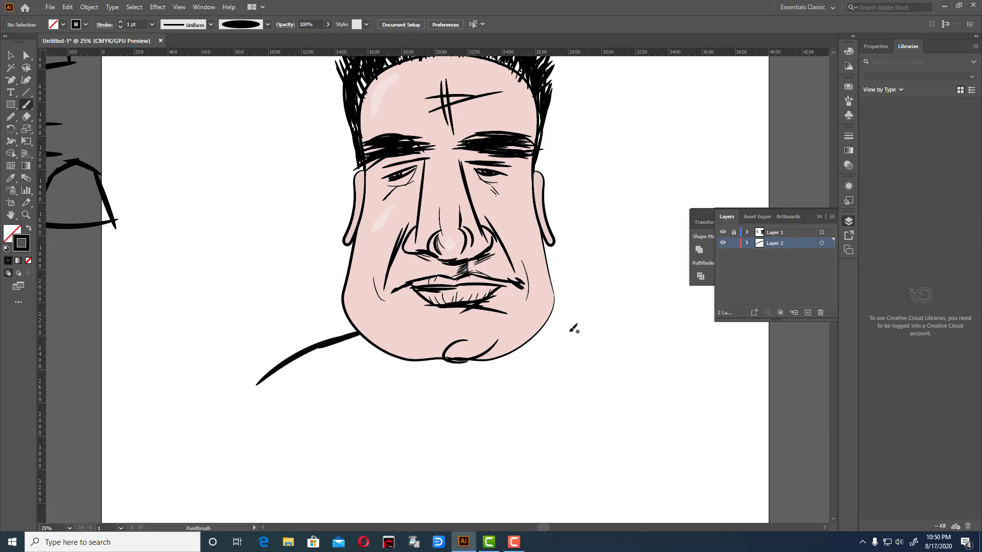
pyautogui.moveTo(545, 329); pyautogui.dragTo(699, 363)
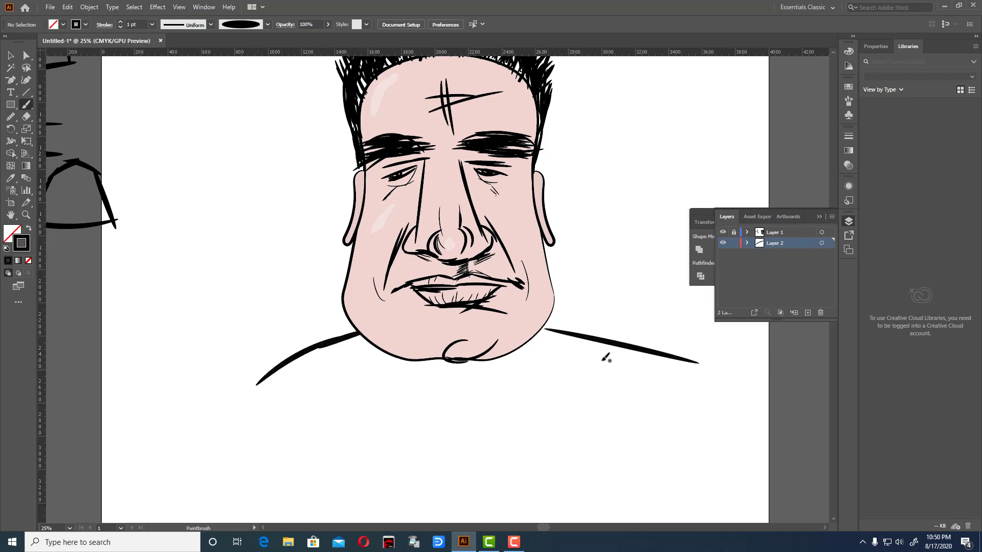
pyautogui.hotkey('ctrl', 'z')
pyautogui.moveTo(542, 330); pyautogui.dragTo(646, 377)
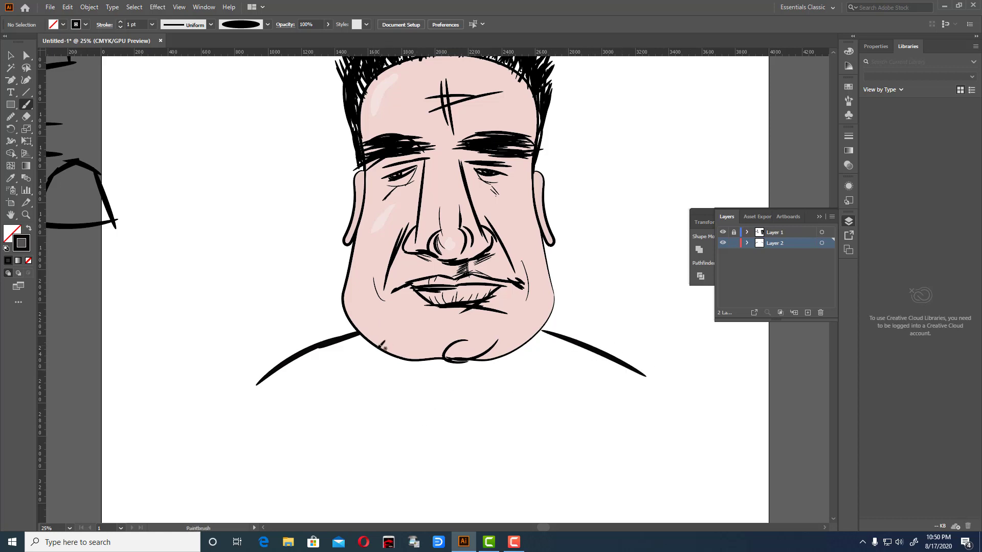
# Brush the collar edges, inner lapel edges and round tie knot below the chin.
pyautogui.moveTo(375, 346)
pyautogui.mouseDown()
pyautogui.moveTo(333, 414)
pyautogui.moveTo(401, 431)
pyautogui.moveTo(375, 479)
pyautogui.moveTo(429, 503)
pyautogui.mouseUp()
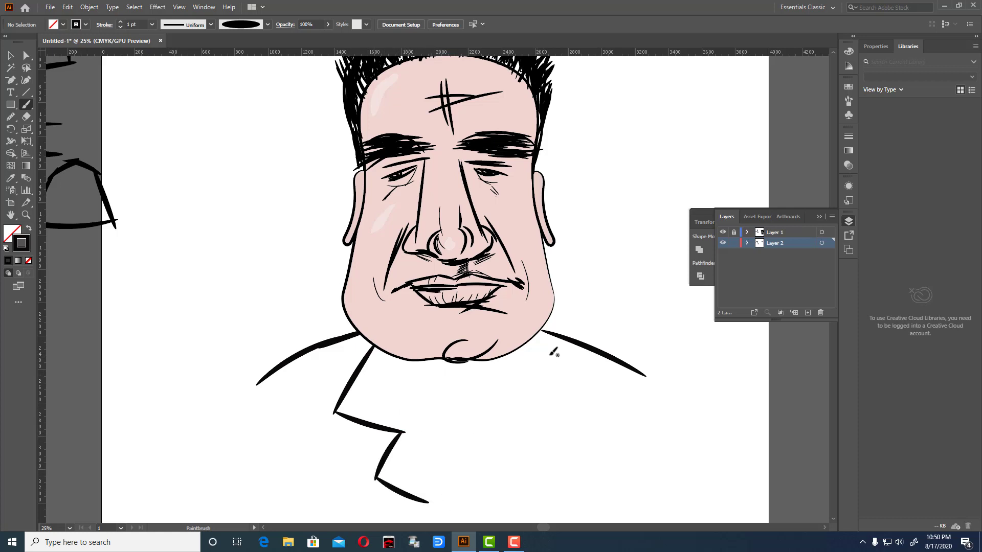
pyautogui.moveTo(516, 351)
pyautogui.mouseDown()
pyautogui.moveTo(563, 382)
pyautogui.moveTo(500, 496)
pyautogui.mouseUp()
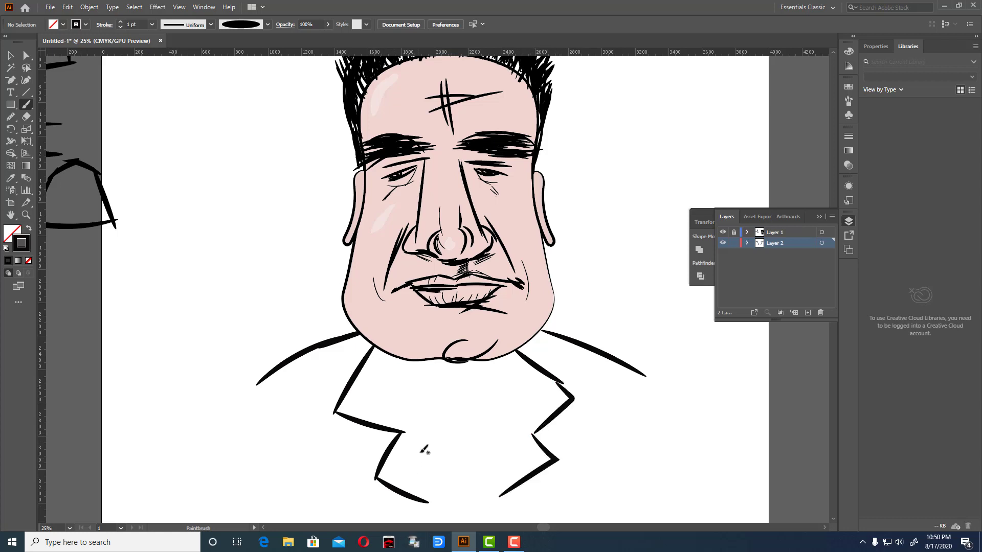
pyautogui.moveTo(404, 365); pyautogui.dragTo(443, 437)
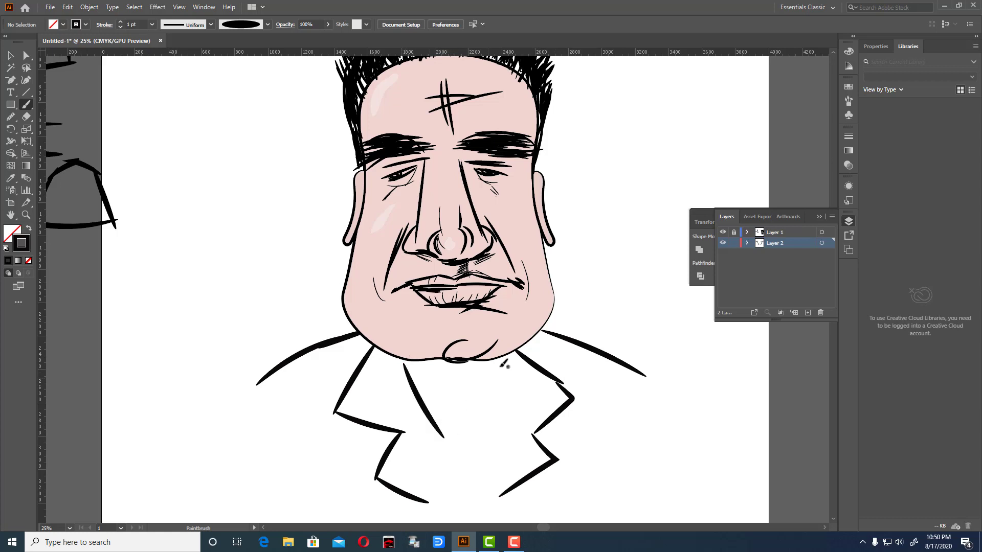
pyautogui.moveTo(502, 358); pyautogui.dragTo(476, 426)
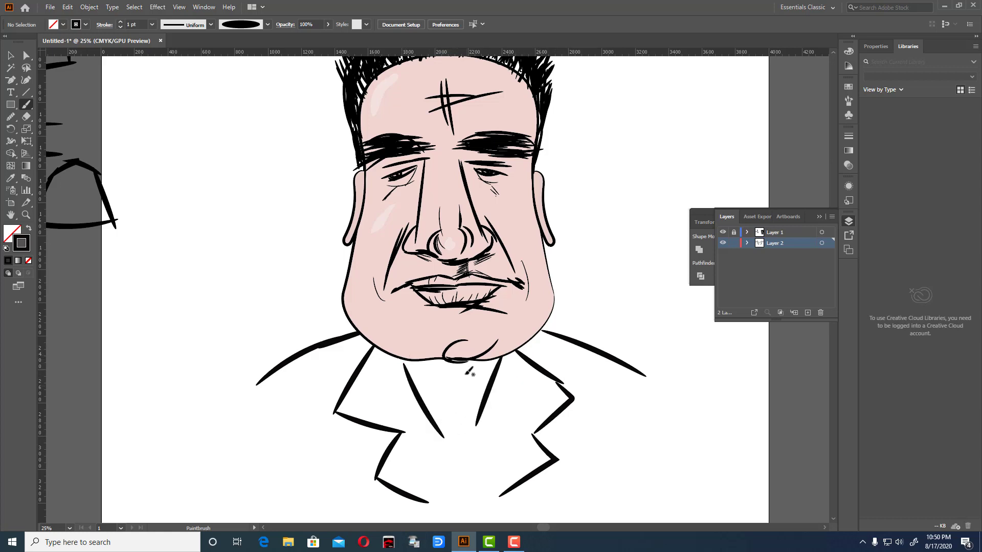
pyautogui.moveTo(429, 362)
pyautogui.mouseDown()
pyautogui.moveTo(475, 359)
pyautogui.moveTo(450, 391)
pyautogui.moveTo(476, 394)
pyautogui.moveTo(441, 455)
pyautogui.mouseUp()
# Brush the tie below the knot and short shading marks across the lapels.
pyautogui.moveTo(463, 405); pyautogui.dragTo(486, 461)
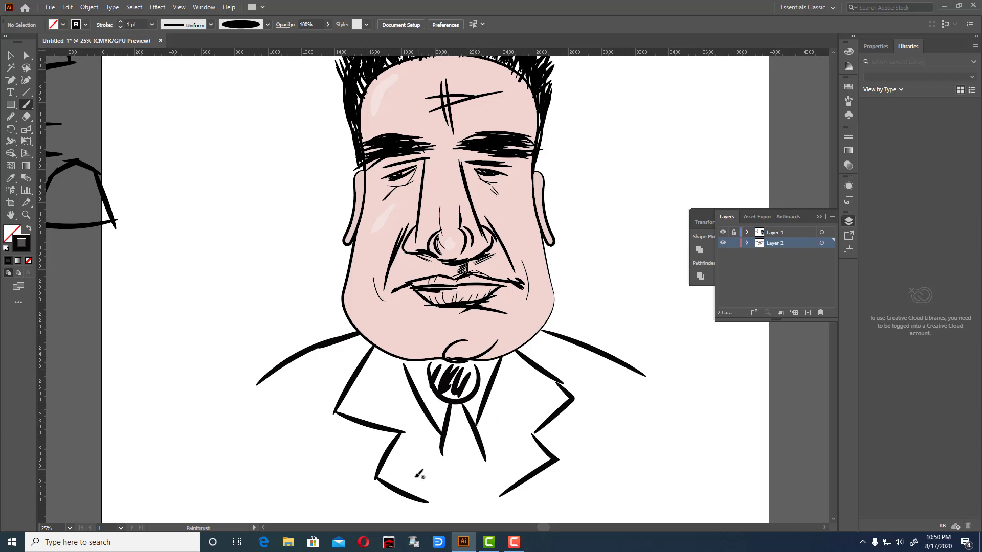
pyautogui.moveTo(391, 365)
pyautogui.mouseDown()
pyautogui.moveTo(362, 404)
pyautogui.moveTo(375, 410)
pyautogui.mouseUp()
pyautogui.moveTo(421, 433)
pyautogui.mouseDown()
pyautogui.moveTo(405, 463)
pyautogui.moveTo(410, 484)
pyautogui.mouseUp()
pyautogui.moveTo(511, 372)
pyautogui.mouseDown()
pyautogui.moveTo(521, 409)
pyautogui.moveTo(535, 404)
pyautogui.moveTo(515, 443)
pyautogui.moveTo(516, 470)
pyautogui.mouseUp()
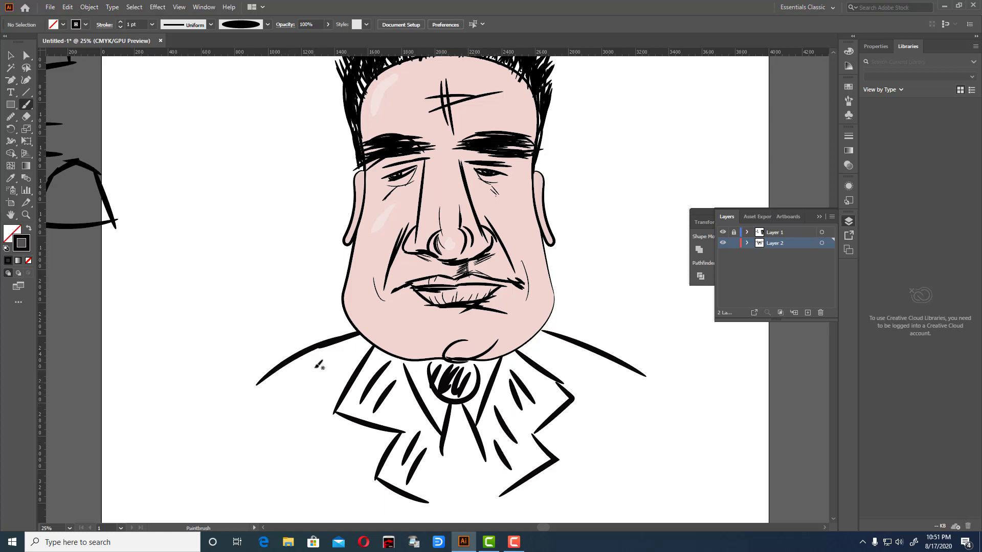
# Draw five long vertical lines down the left and right sides of the jacket.
pyautogui.moveTo(315, 364)
pyautogui.mouseDown()
pyautogui.moveTo(308, 508)
pyautogui.moveTo(289, 507)
pyautogui.mouseUp()
pyautogui.moveTo(272, 405); pyautogui.dragTo(277, 509)
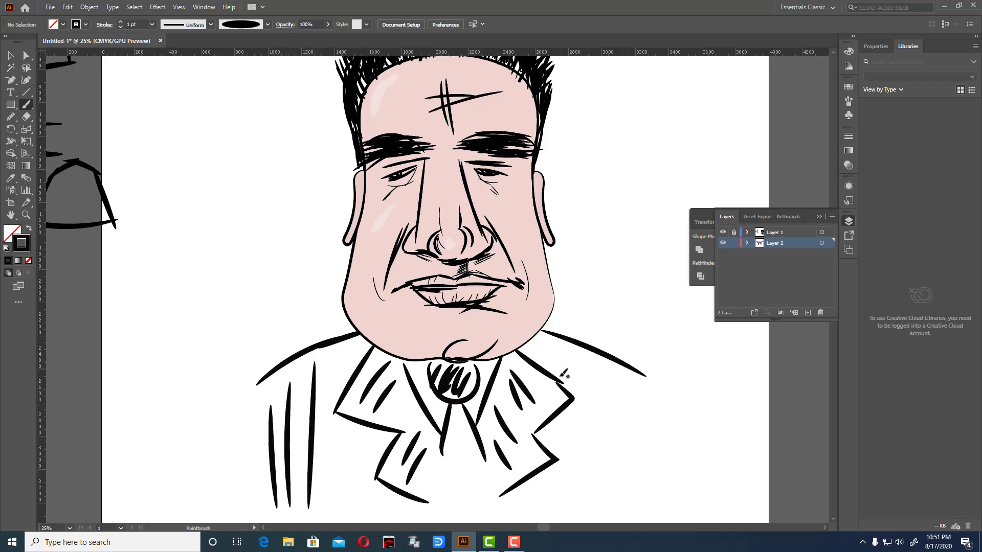
pyautogui.moveTo(586, 382); pyautogui.dragTo(579, 499)
pyautogui.moveTo(610, 389); pyautogui.dragTo(614, 471)
pyautogui.moveTo(635, 402); pyautogui.dragTo(633, 490)
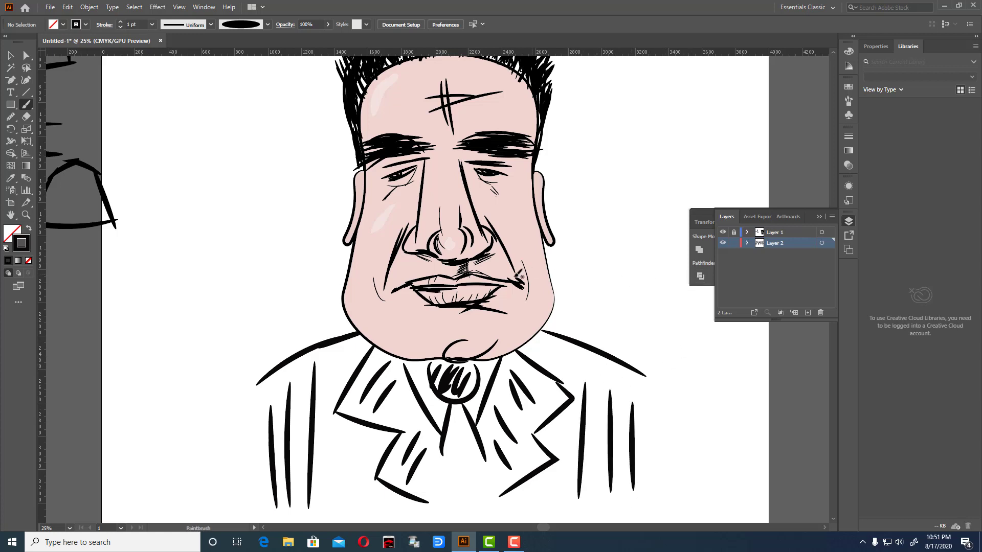
pyautogui.scroll(-1, 520, 281)
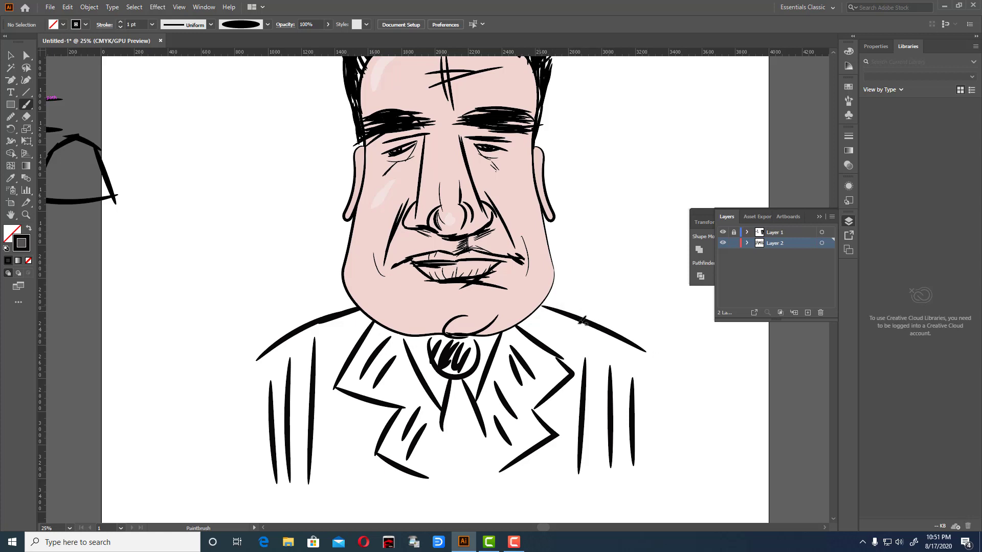
pyautogui.scroll(1, 633, 359)
pyautogui.scroll(2, 633, 359)
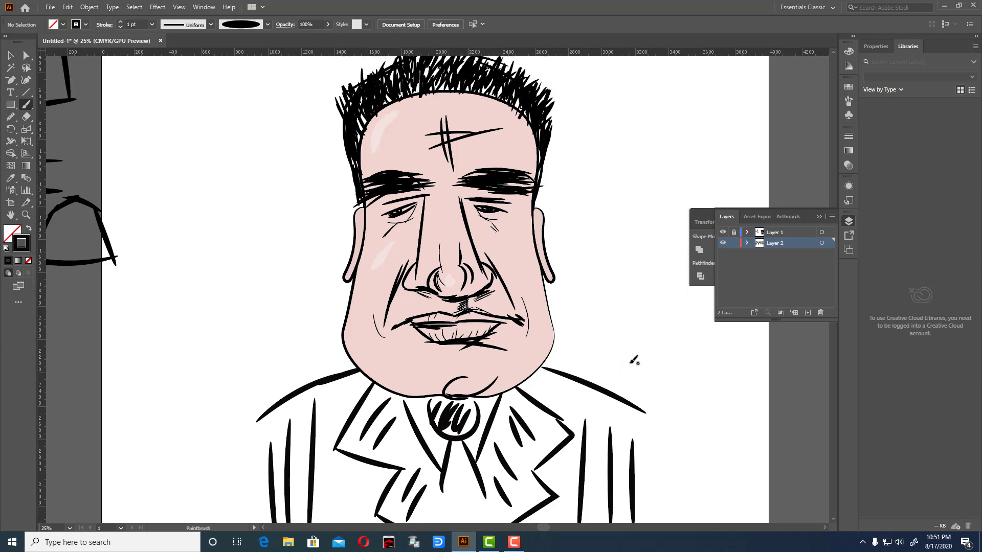